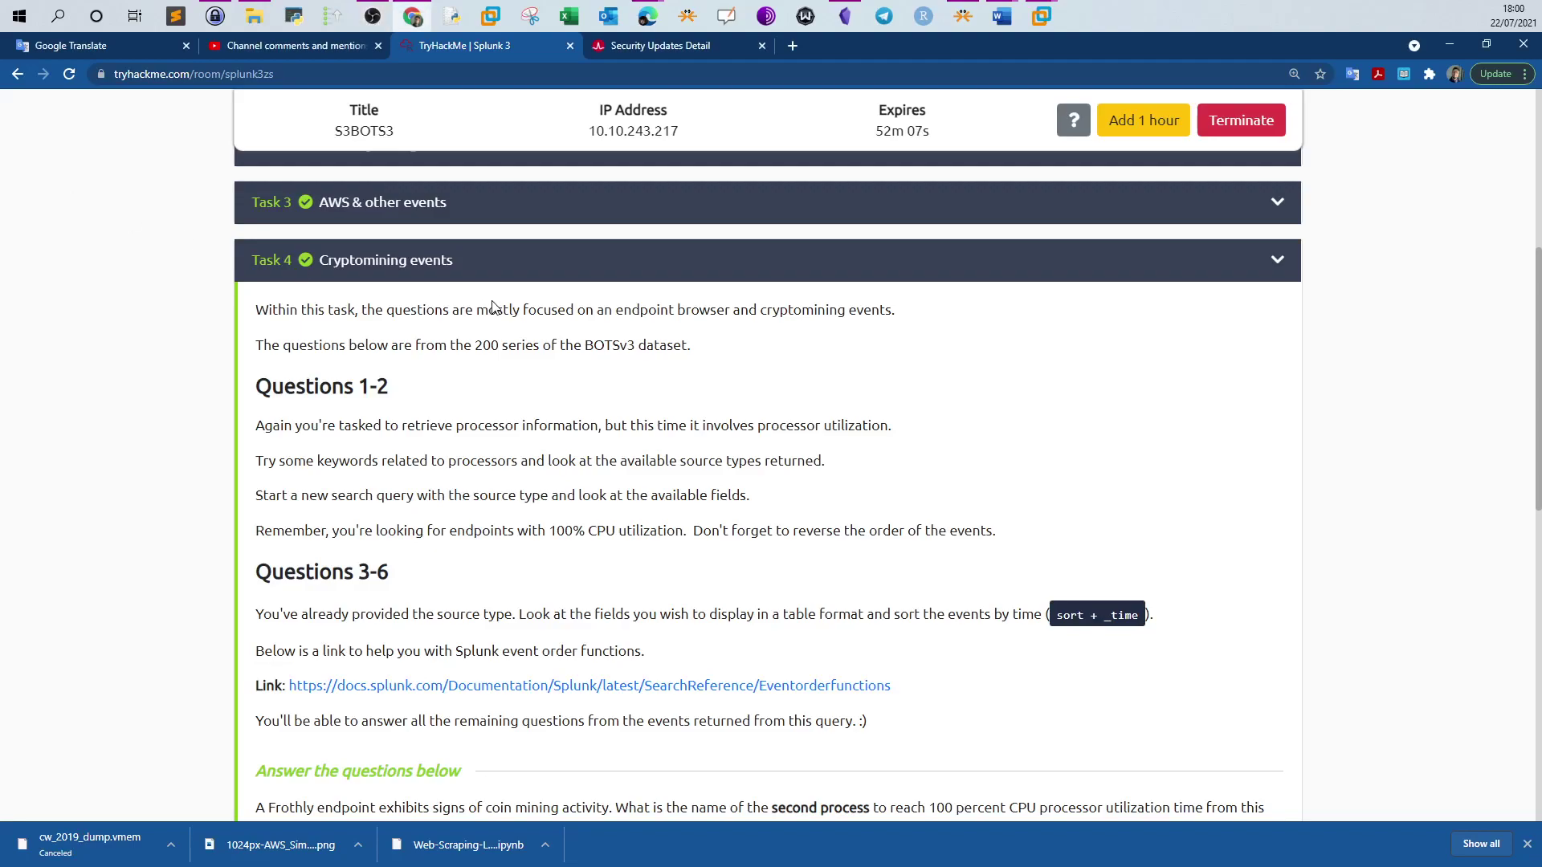
Step: Read TryHackMe Questions 1-2, highlighting the processor-keyword hint, the second-process ask and '100 percent CPU'
{"action": "scroll", "coordinate": [506, 338], "scroll_direction": "up", "scroll_amount": 3}
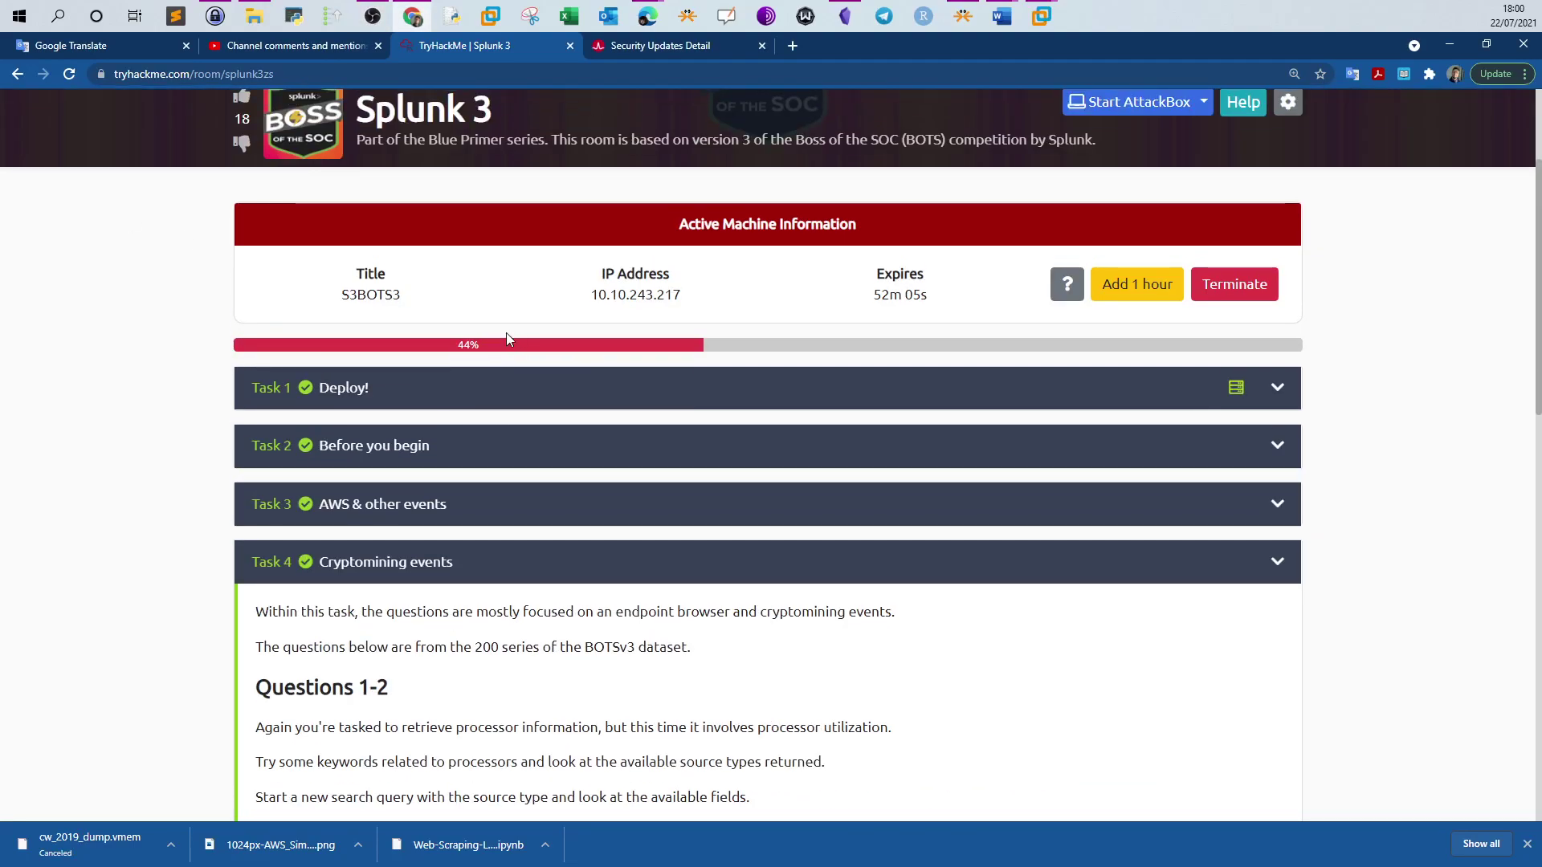
{"action": "scroll", "coordinate": [507, 338], "scroll_direction": "down", "scroll_amount": 2}
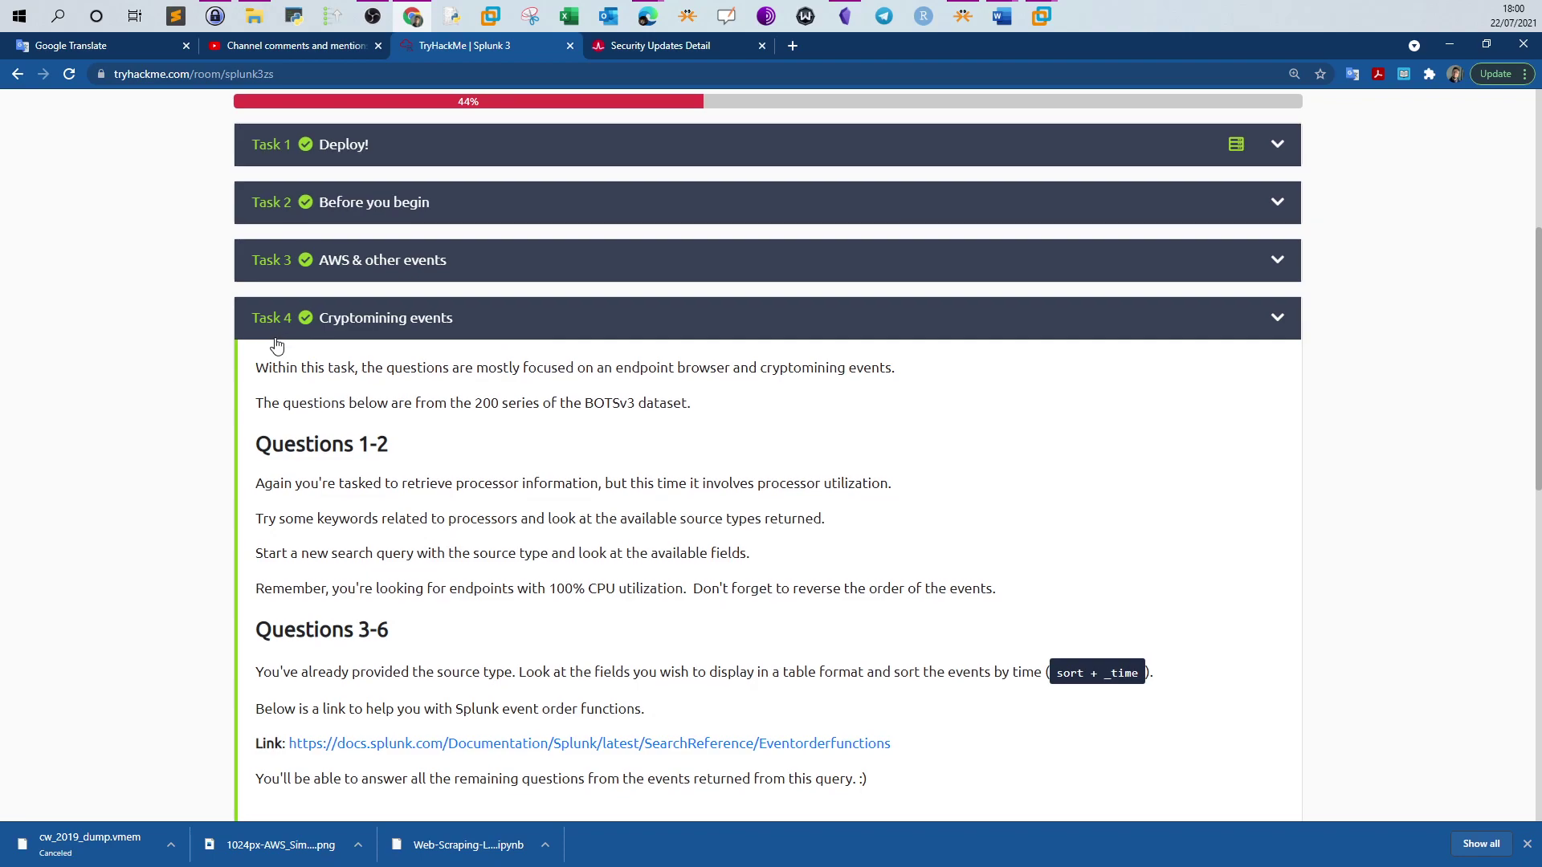
{"action": "scroll", "coordinate": [281, 353], "scroll_direction": "down", "scroll_amount": 2}
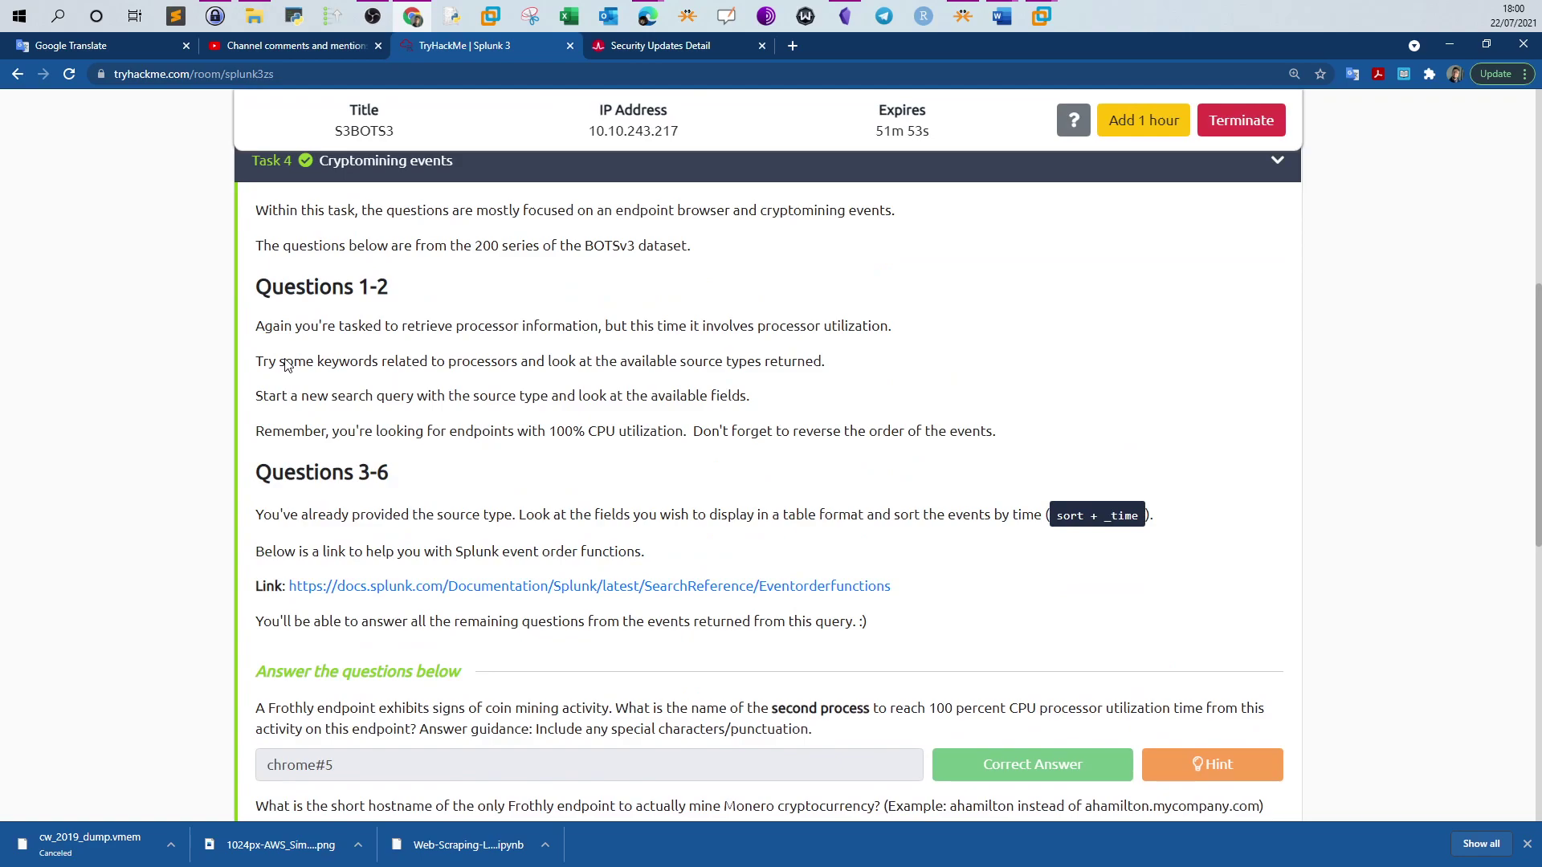
{"action": "scroll", "coordinate": [287, 365], "scroll_direction": "down", "scroll_amount": 5}
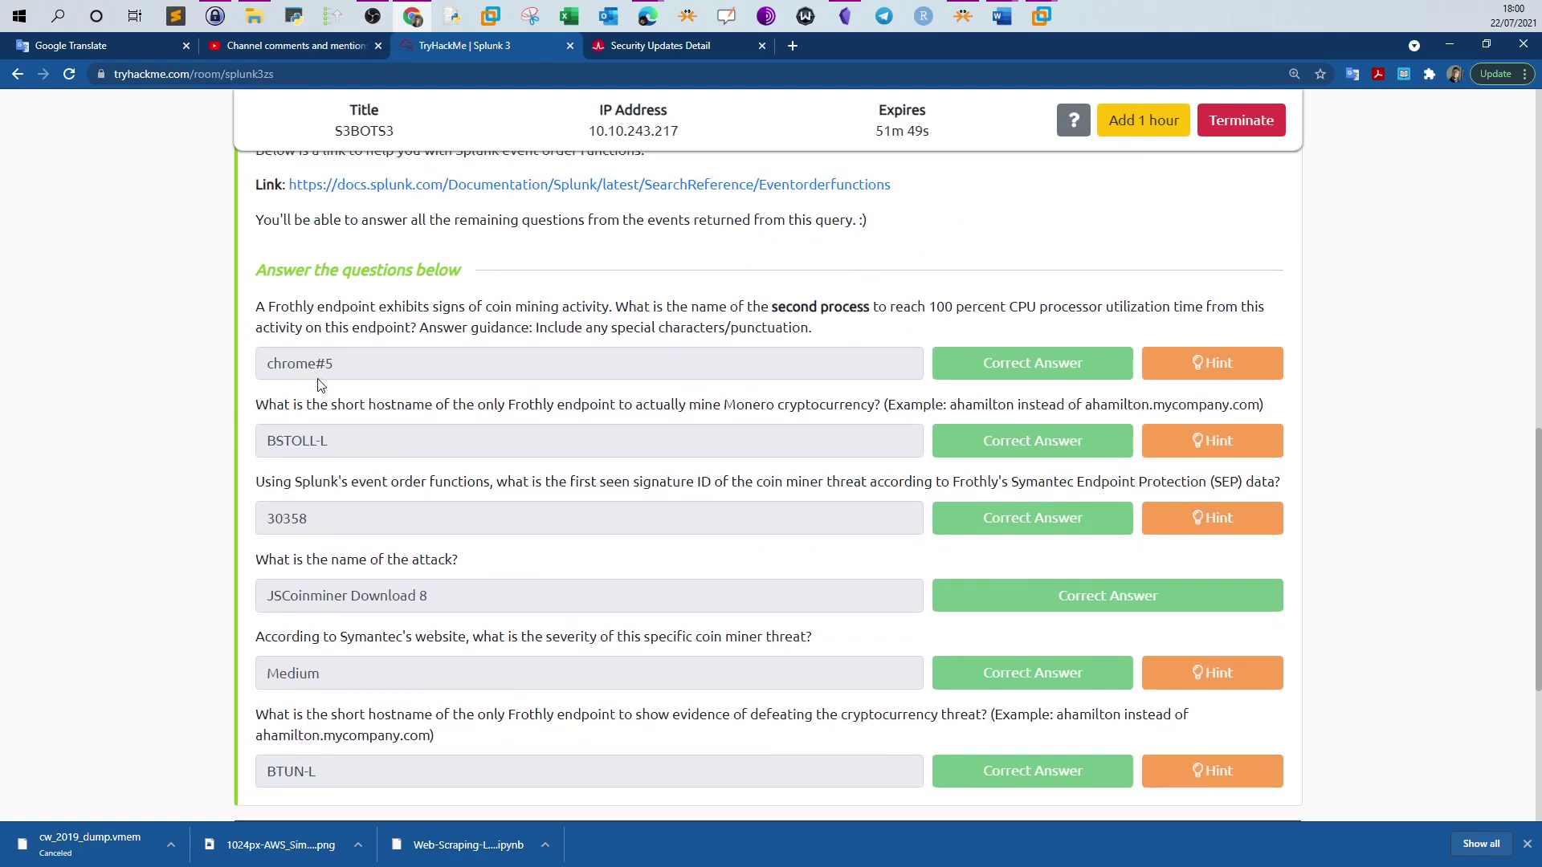
{"action": "scroll", "coordinate": [319, 385], "scroll_direction": "up", "scroll_amount": 4}
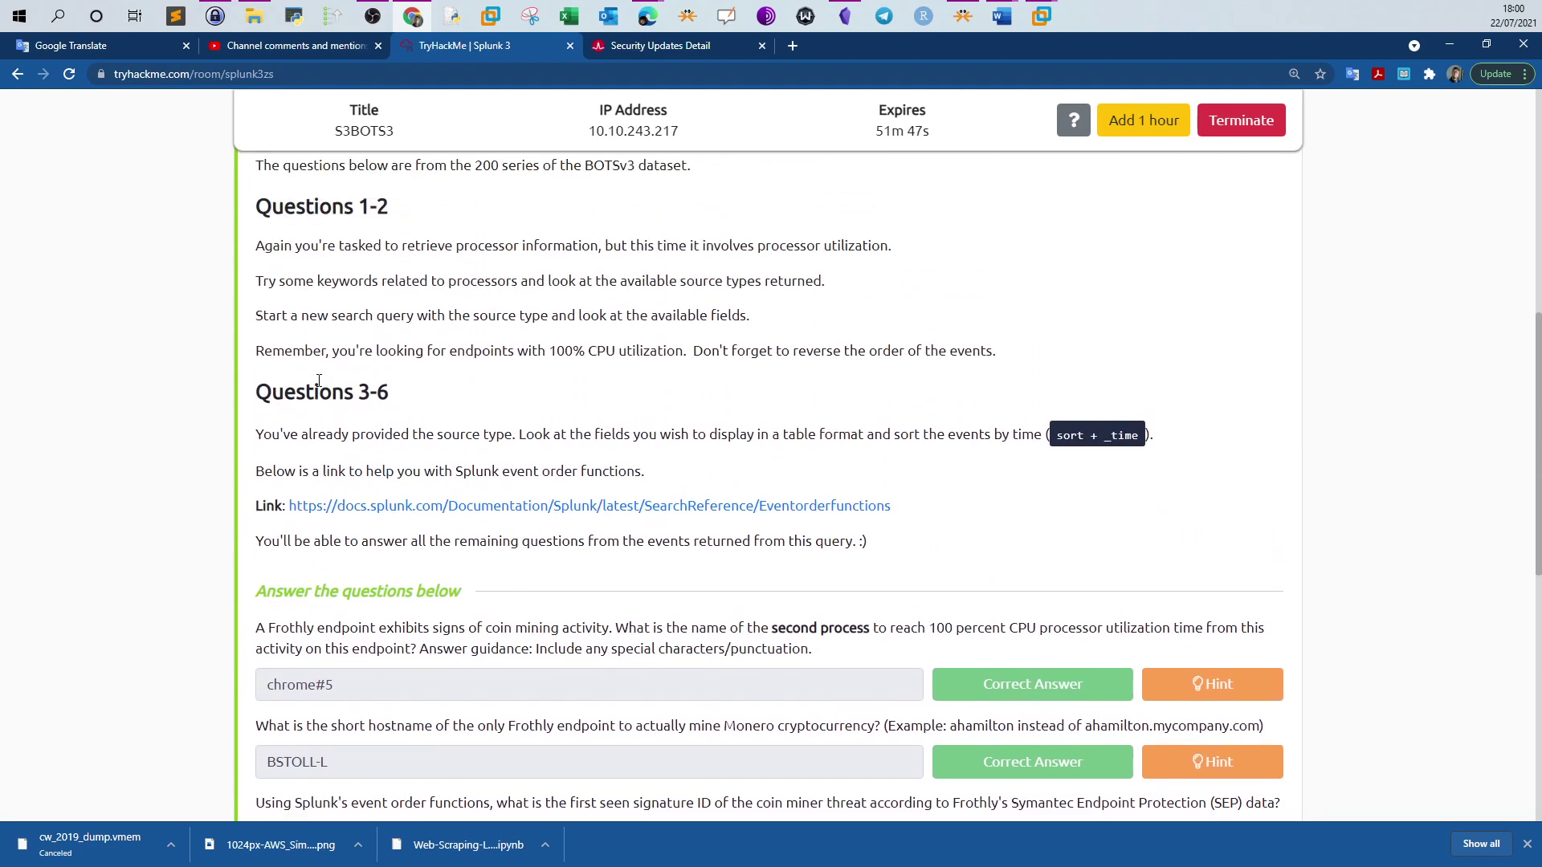
{"action": "scroll", "coordinate": [319, 380], "scroll_direction": "up", "scroll_amount": 2}
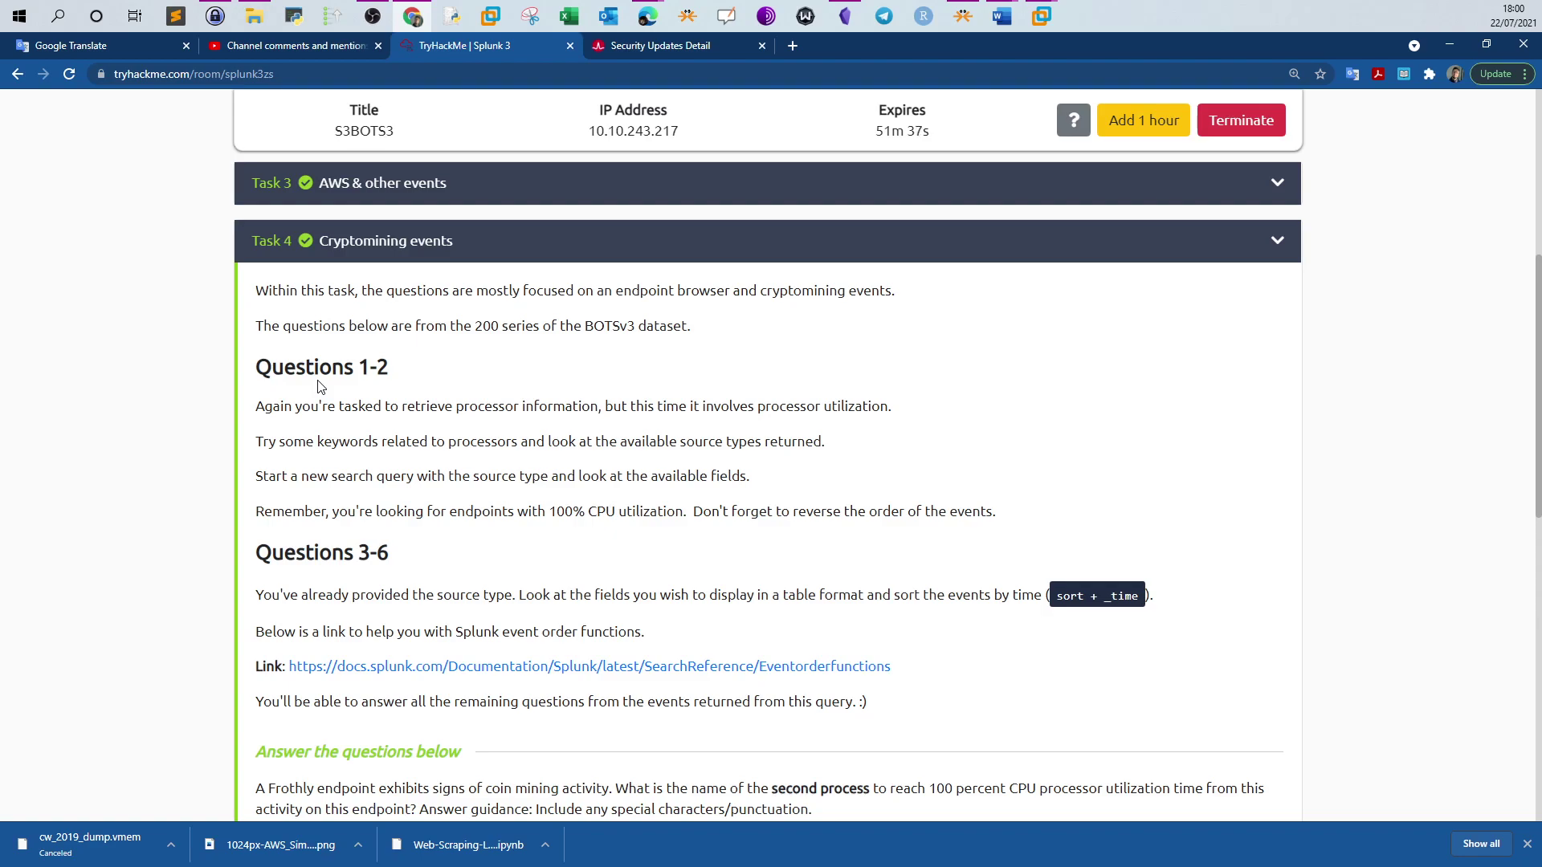
{"action": "scroll", "coordinate": [319, 388], "scroll_direction": "down", "scroll_amount": 4}
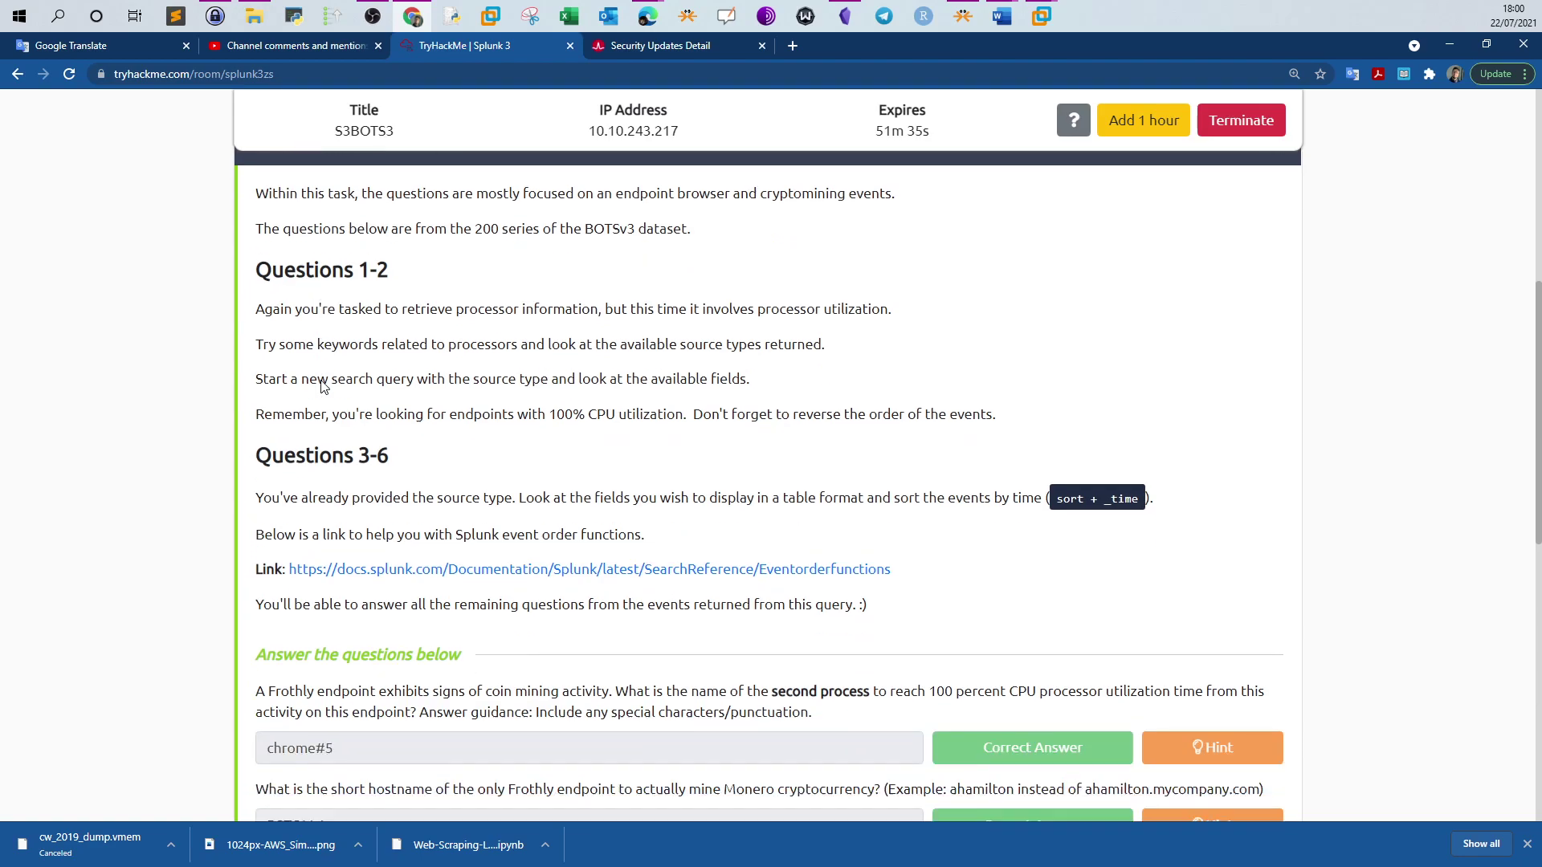
{"action": "scroll", "coordinate": [321, 381], "scroll_direction": "up", "scroll_amount": 1}
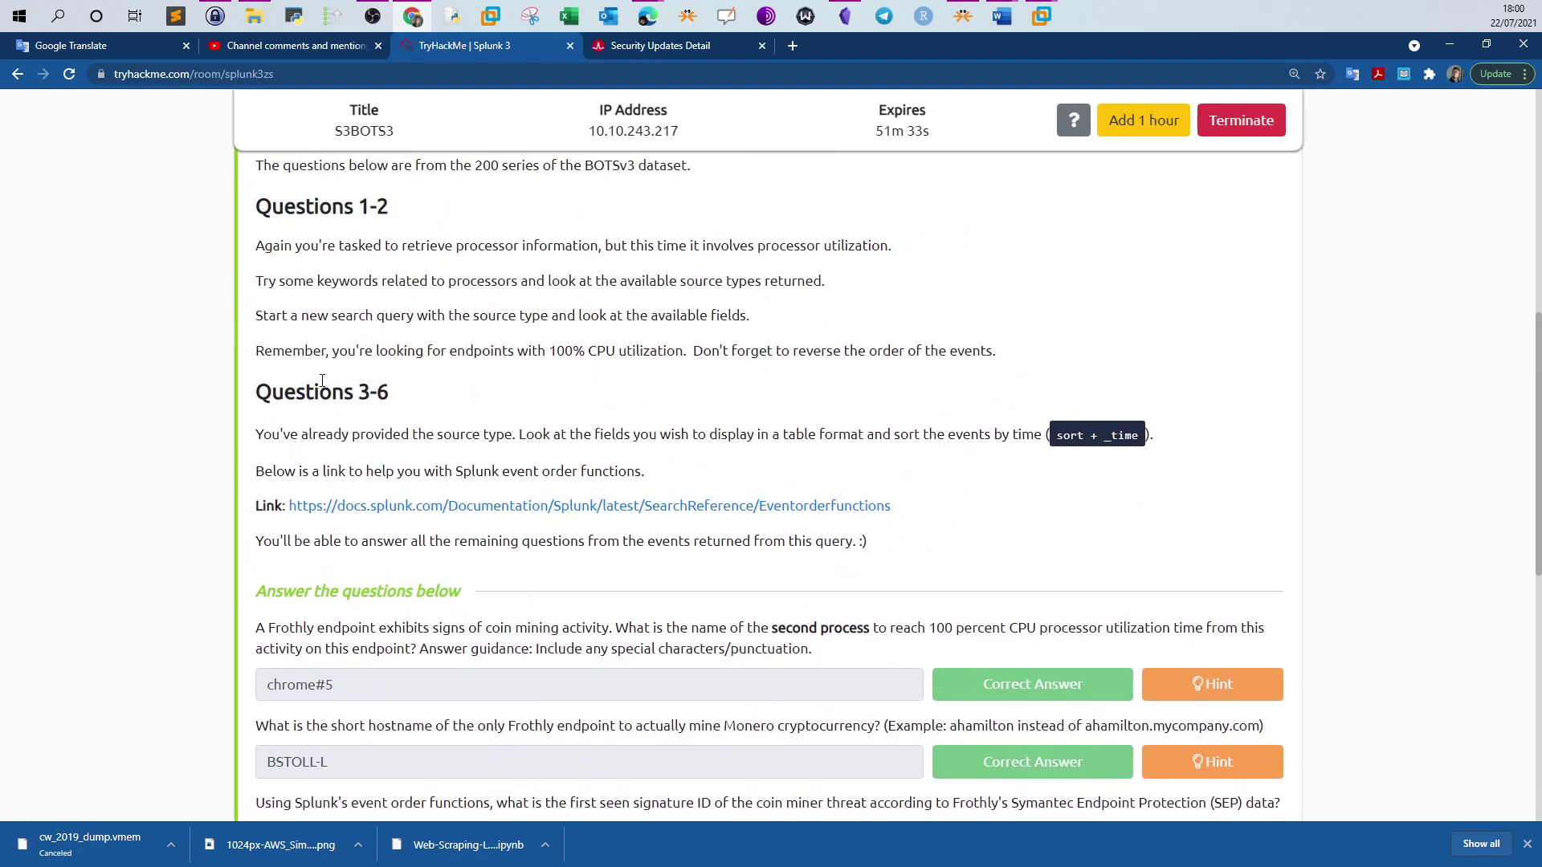
{"action": "scroll", "coordinate": [321, 383], "scroll_direction": "down", "scroll_amount": 2}
{"action": "scroll", "coordinate": [322, 384], "scroll_direction": "up", "scroll_amount": 3}
{"action": "scroll", "coordinate": [321, 386], "scroll_direction": "up", "scroll_amount": 1}
{"action": "double_click", "coordinate": [382, 209]}
{"action": "left_click_drag", "start_coordinate": [254, 283], "coordinate": [374, 289]}
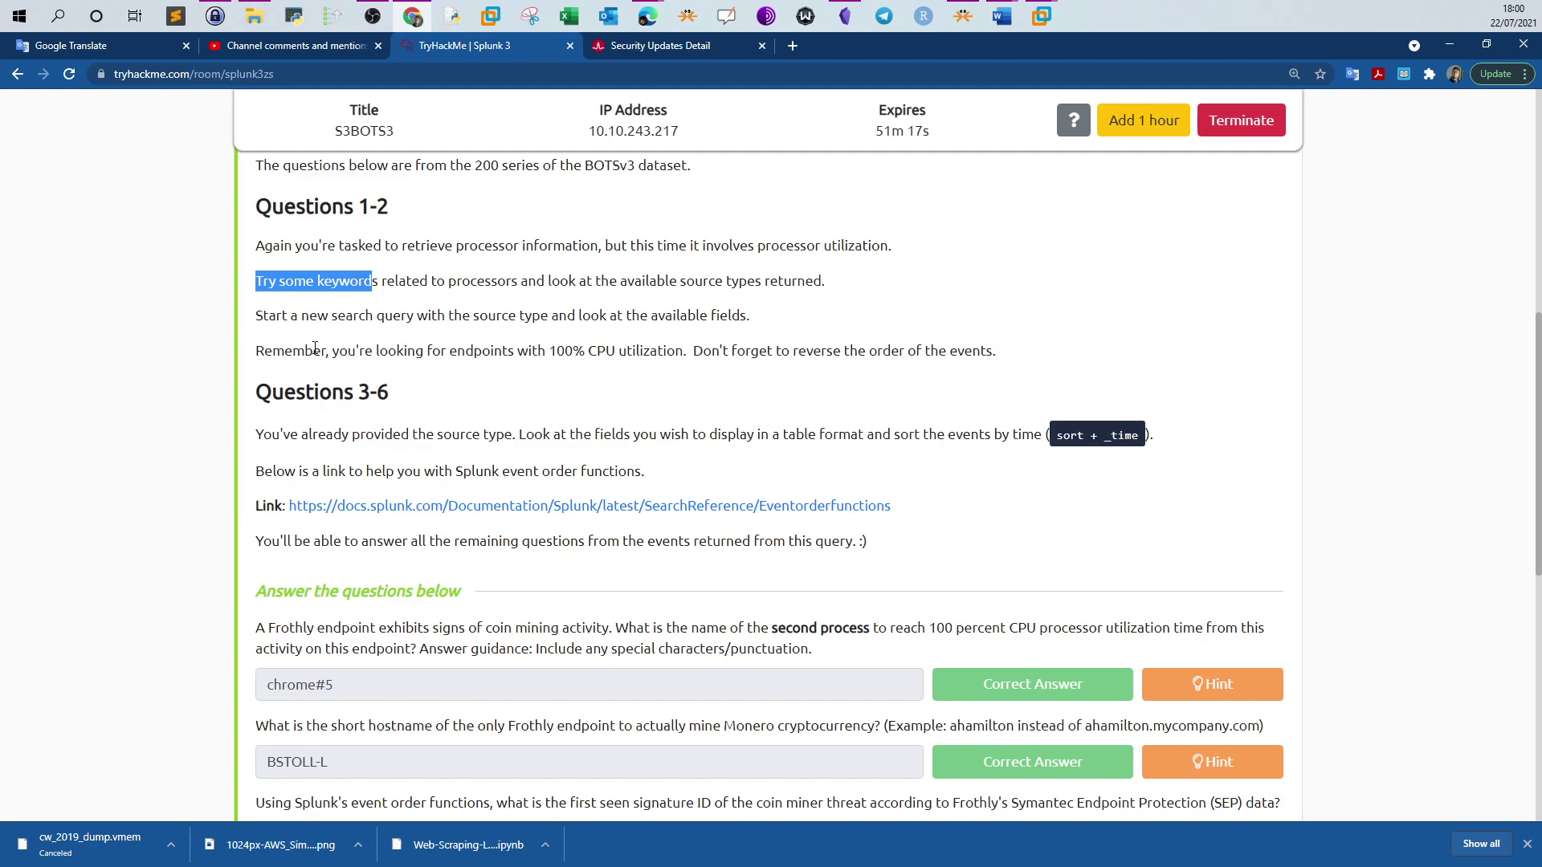
{"action": "left_click_drag", "start_coordinate": [322, 350], "coordinate": [598, 350]}
{"action": "scroll", "coordinate": [599, 348], "scroll_direction": "down", "scroll_amount": 1}
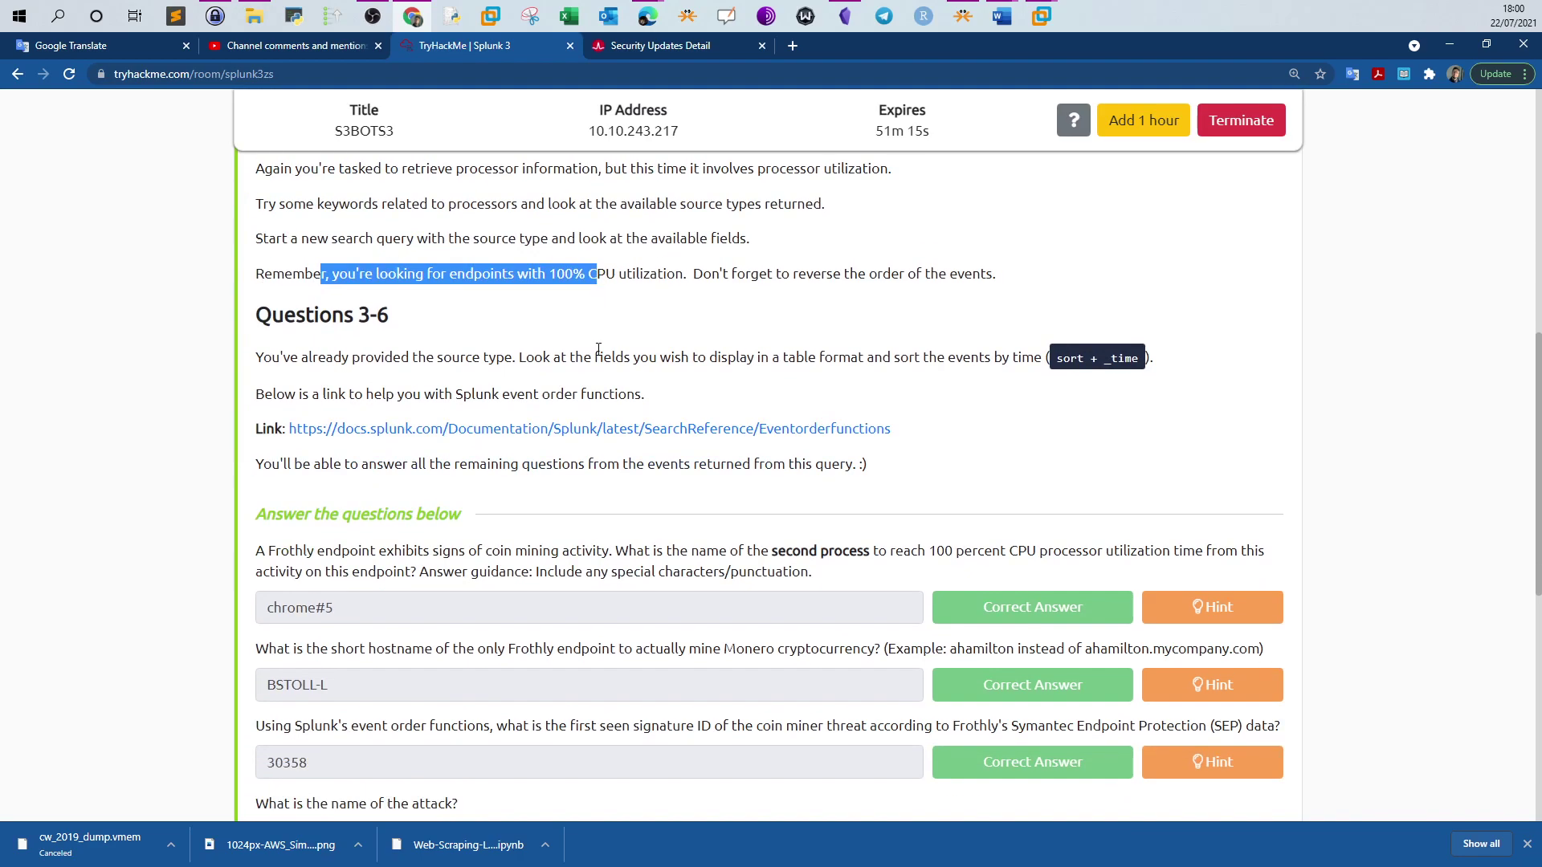
{"action": "scroll", "coordinate": [598, 349], "scroll_direction": "down", "scroll_amount": 2}
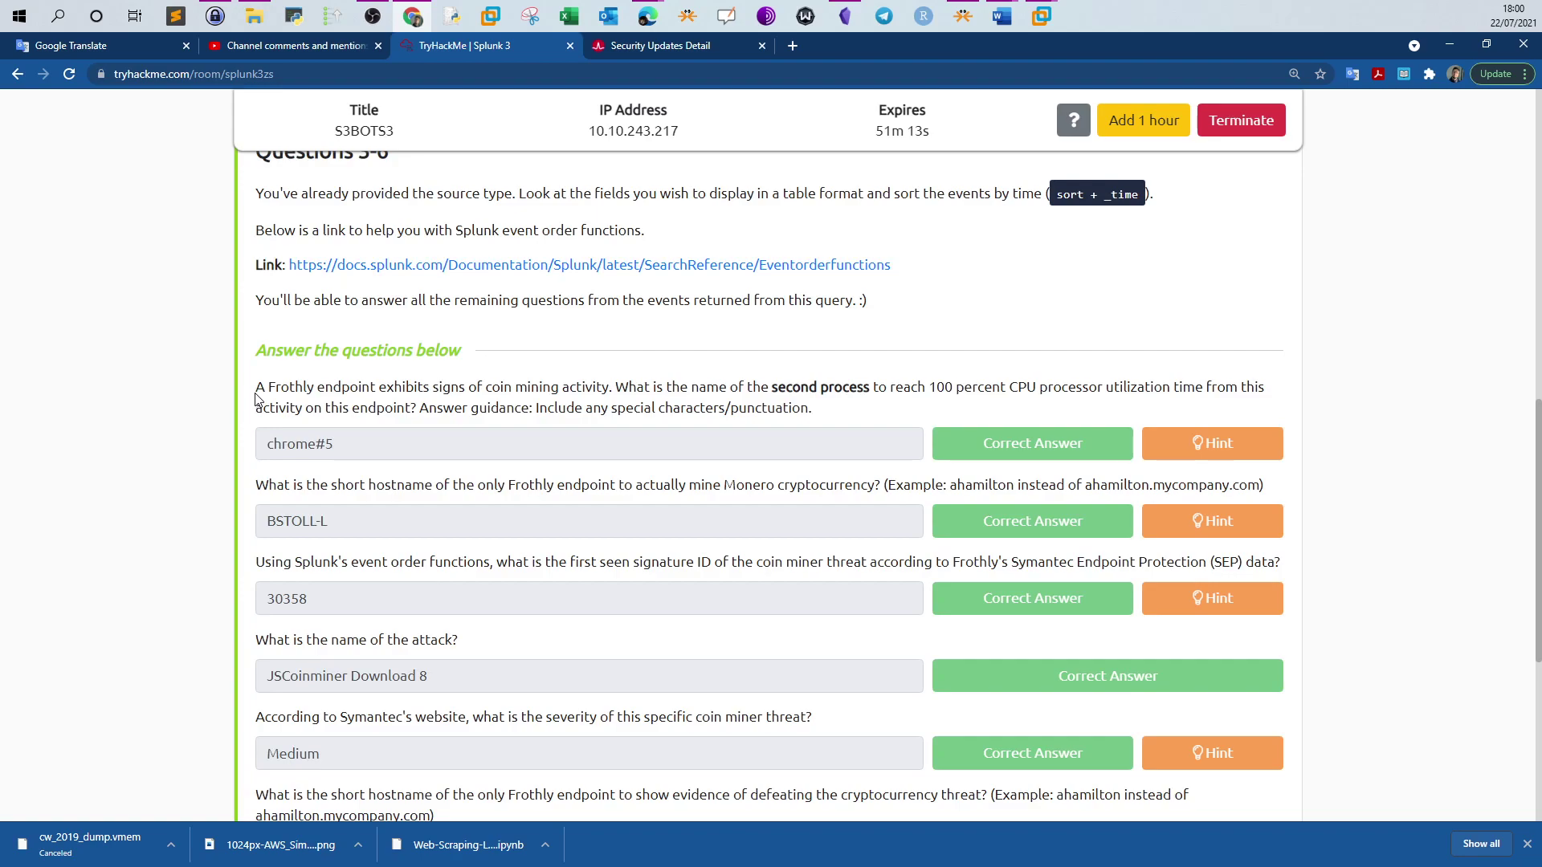
{"action": "left_click_drag", "start_coordinate": [257, 399], "coordinate": [609, 394]}
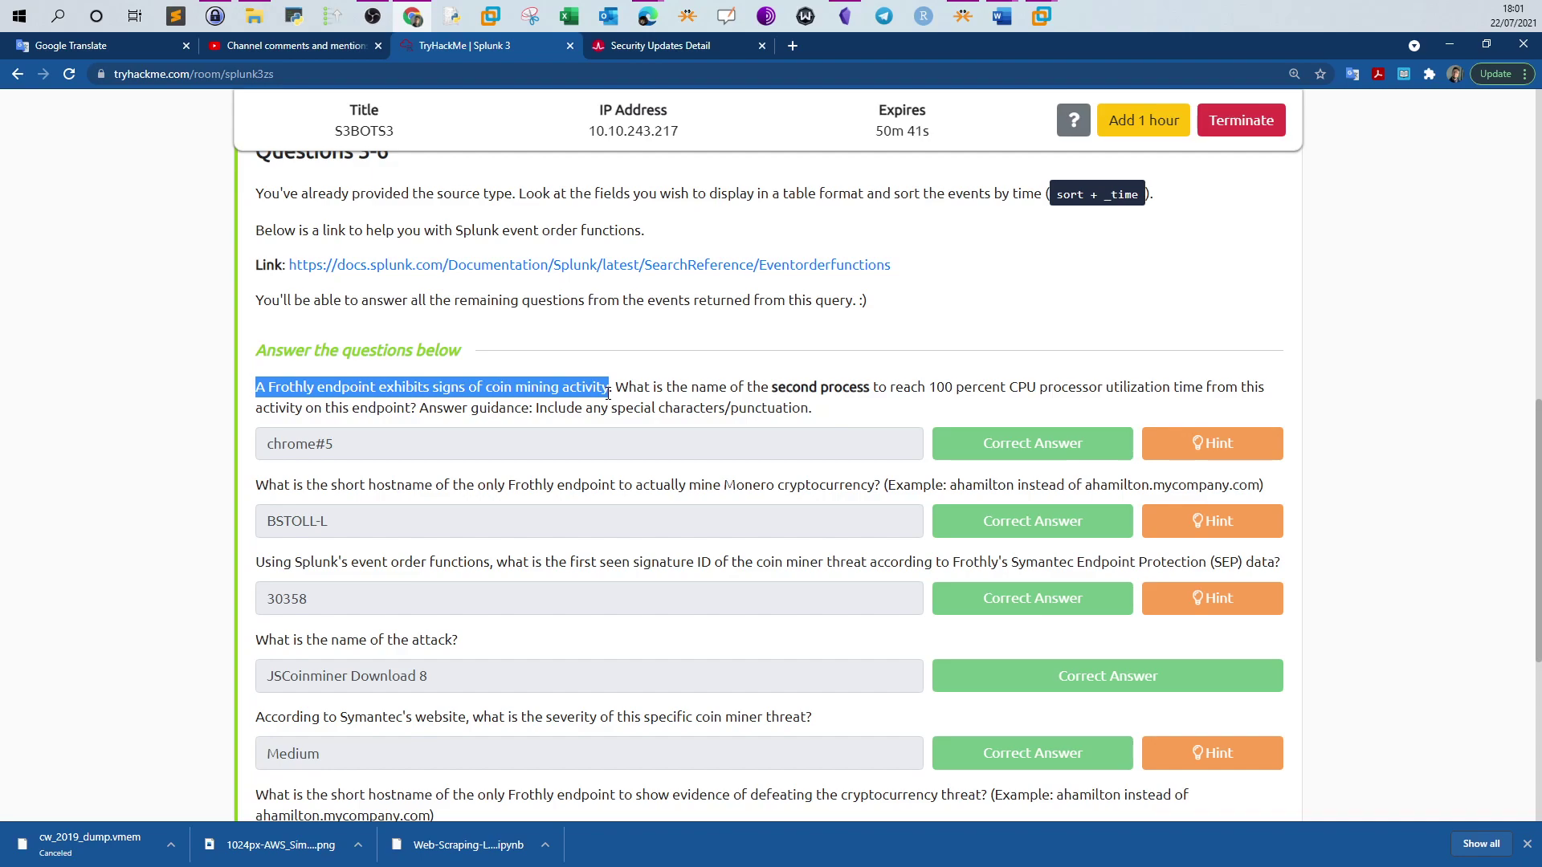
{"action": "left_click_drag", "start_coordinate": [636, 388], "coordinate": [855, 395]}
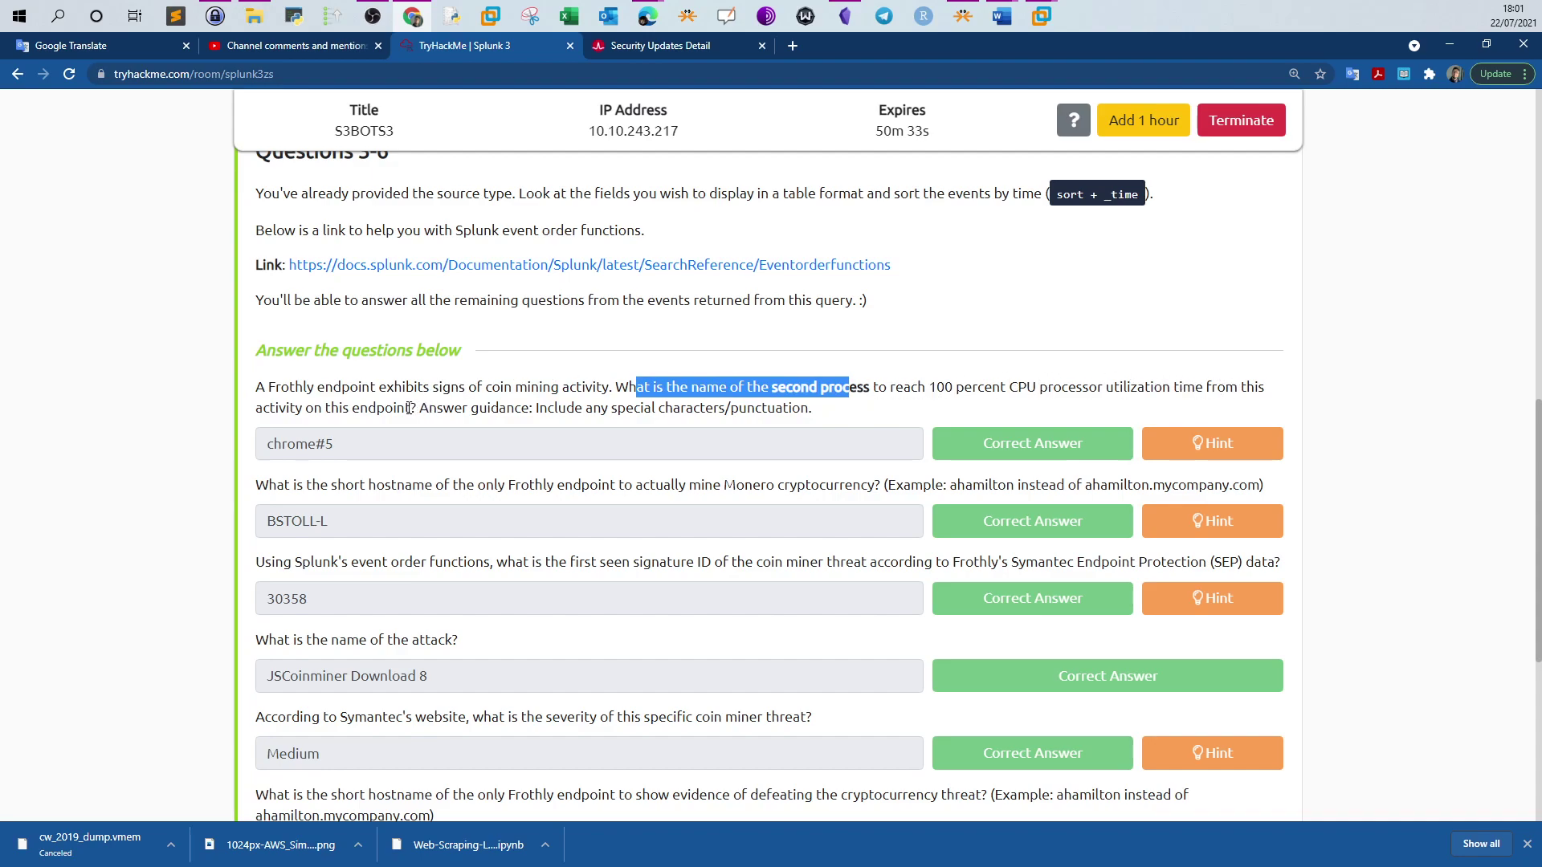
{"action": "left_click_drag", "start_coordinate": [406, 407], "coordinate": [617, 386]}
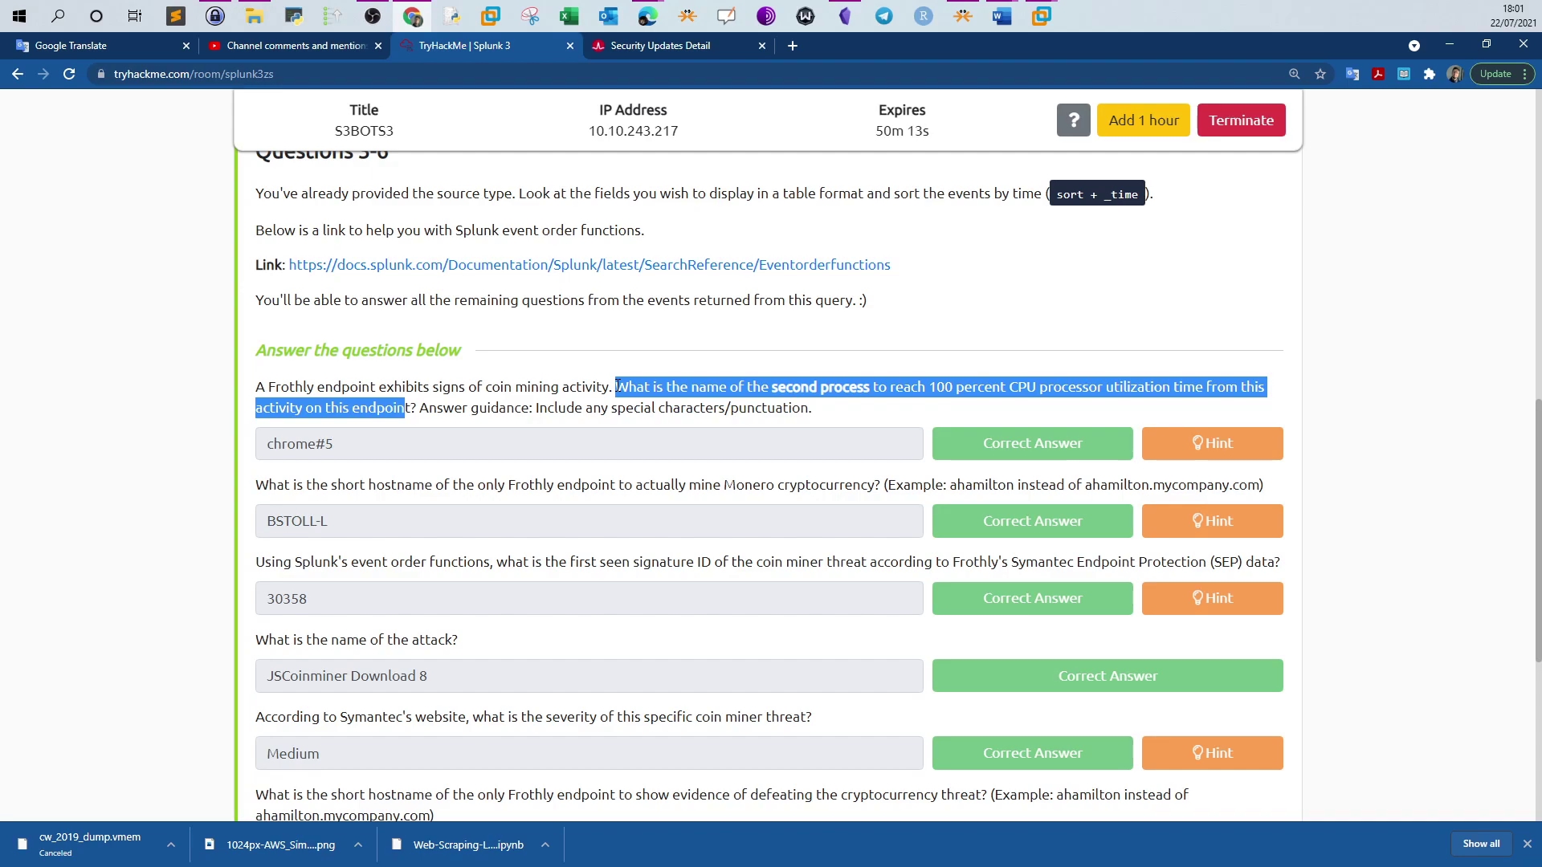
{"action": "left_click", "coordinate": [810, 414]}
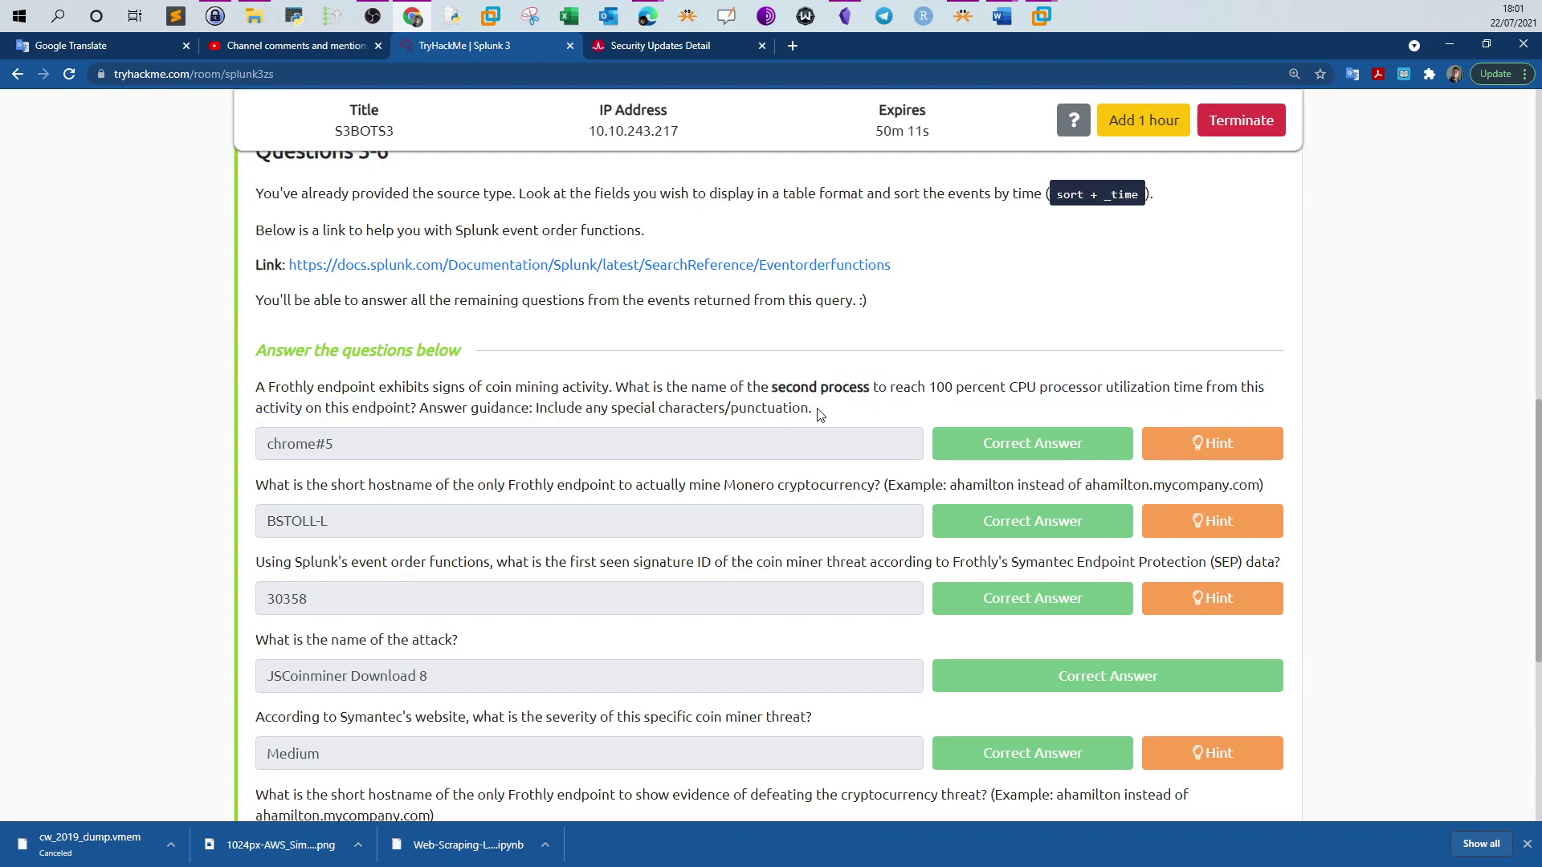
{"action": "left_click_drag", "start_coordinate": [930, 387], "coordinate": [1195, 388]}
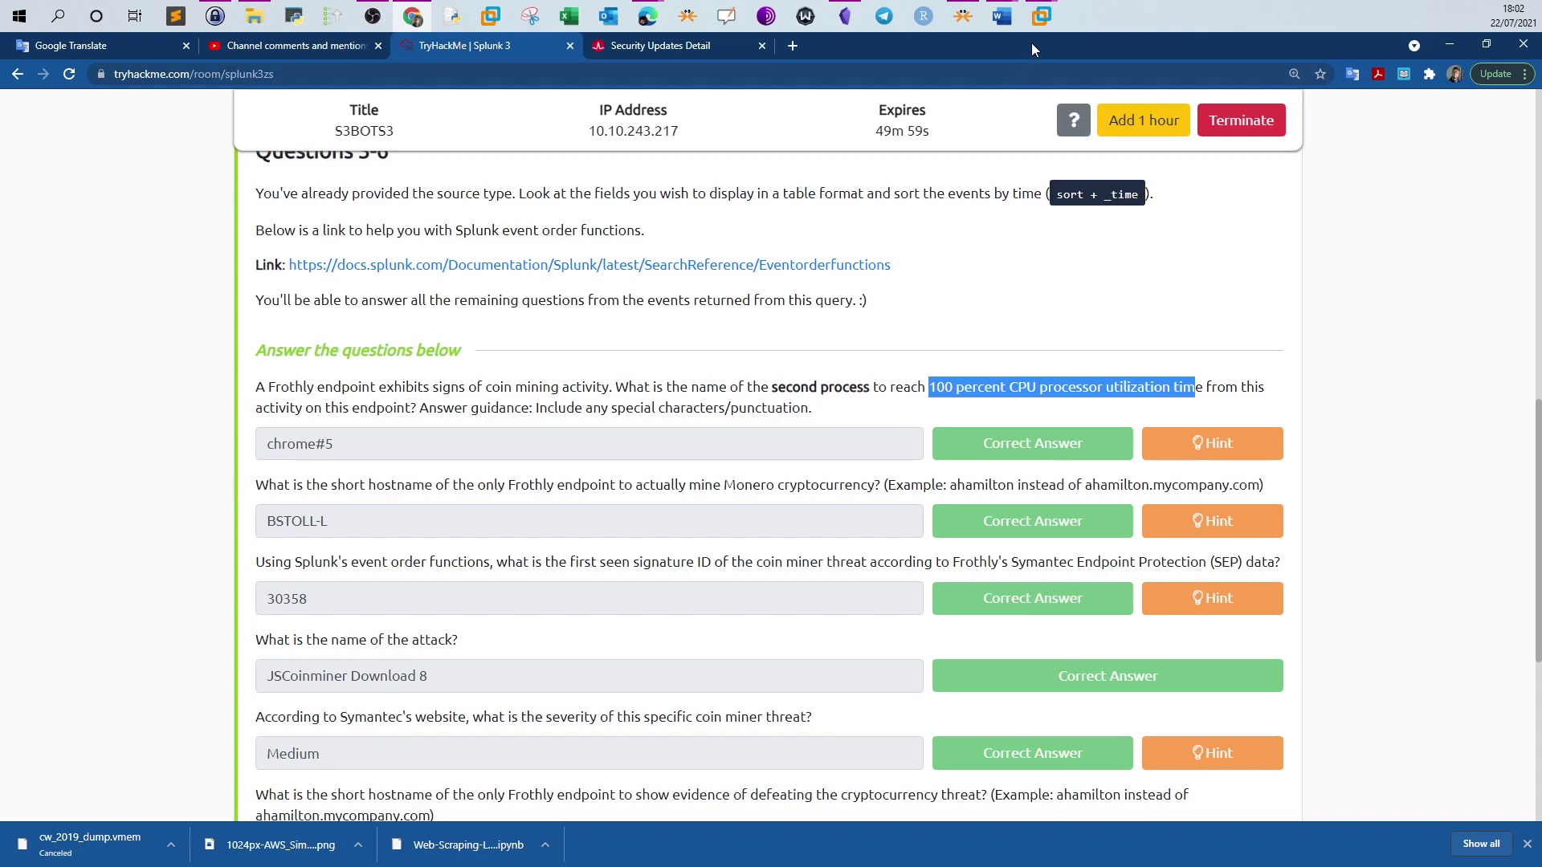
Step: Copy the saved PerfmonMk:Process 100% CPU query from the Obsidian Splunk note
{"action": "mouse_move", "coordinate": [1042, 16]}
{"action": "left_click", "coordinate": [1093, 81]}
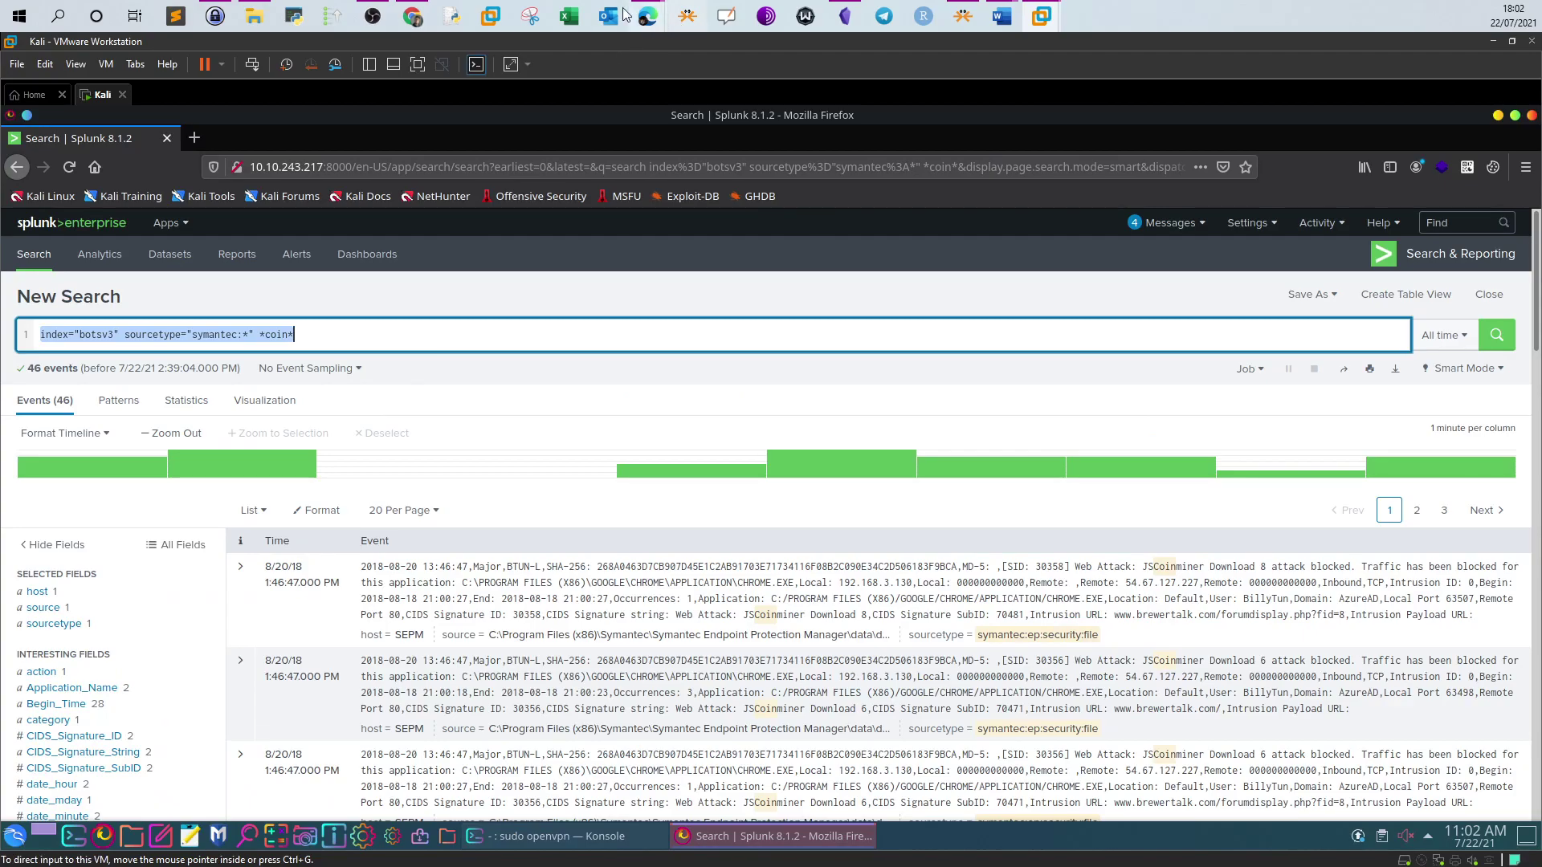
{"action": "left_click", "coordinate": [845, 16]}
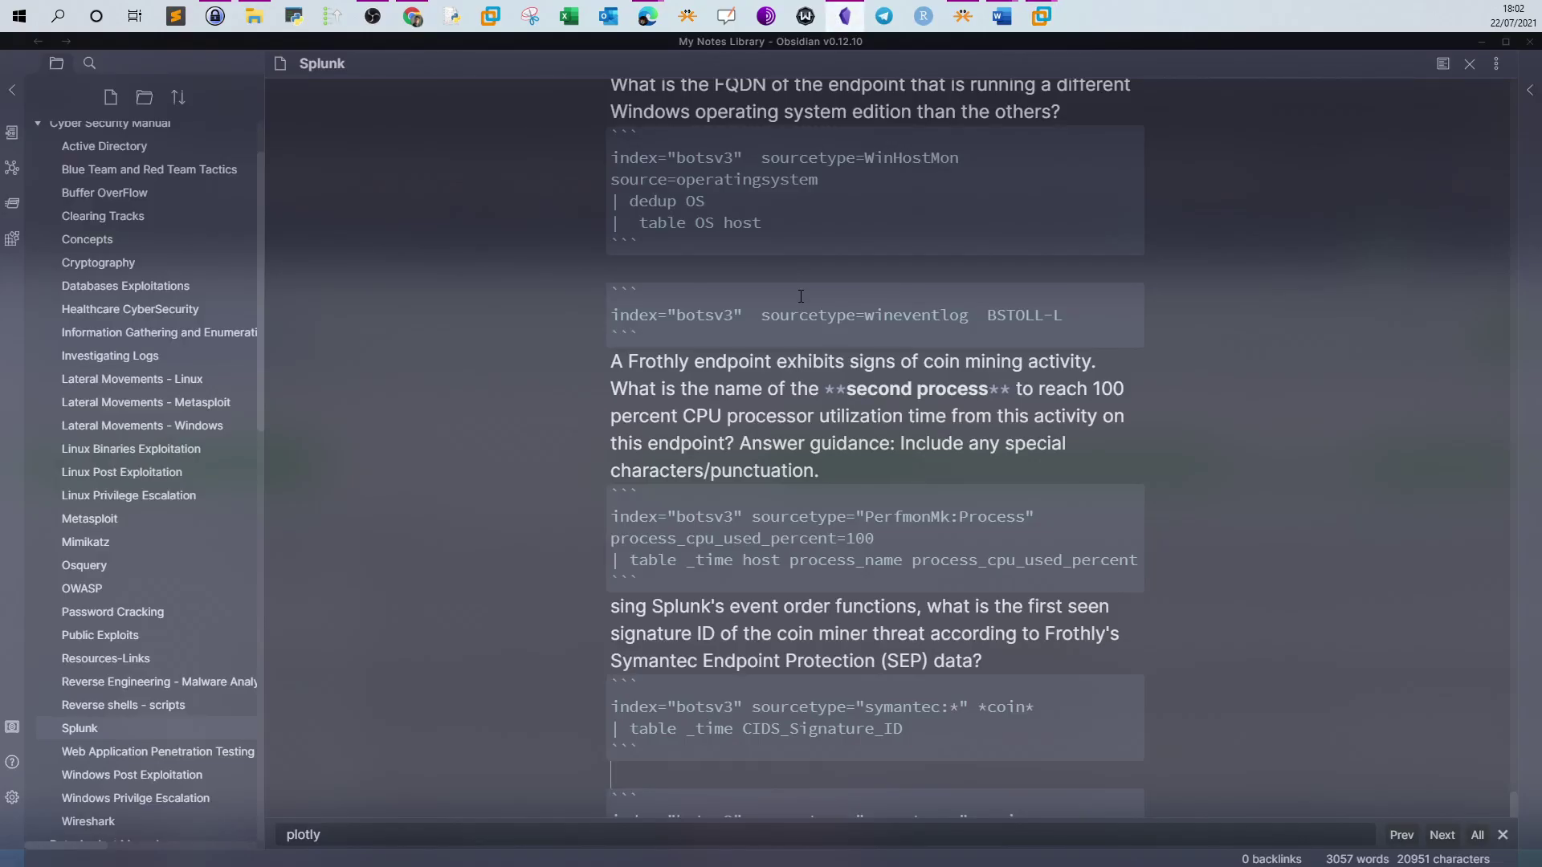
{"action": "scroll", "coordinate": [801, 297], "scroll_direction": "up", "scroll_amount": 1}
{"action": "scroll", "coordinate": [801, 296], "scroll_direction": "down", "scroll_amount": 3}
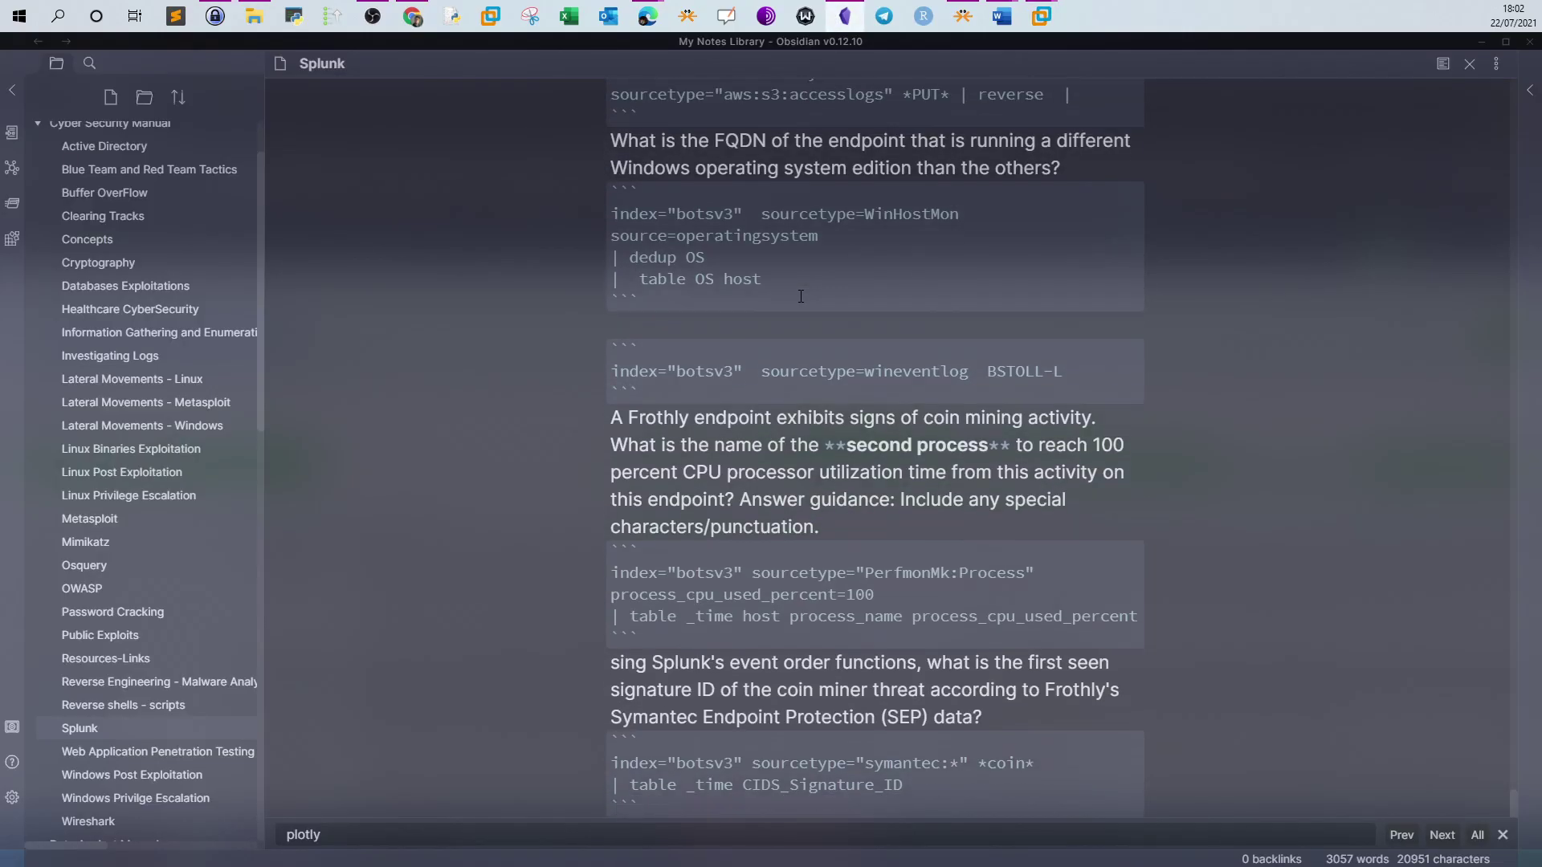
{"action": "left_click_drag", "start_coordinate": [1137, 400], "coordinate": [629, 354]}
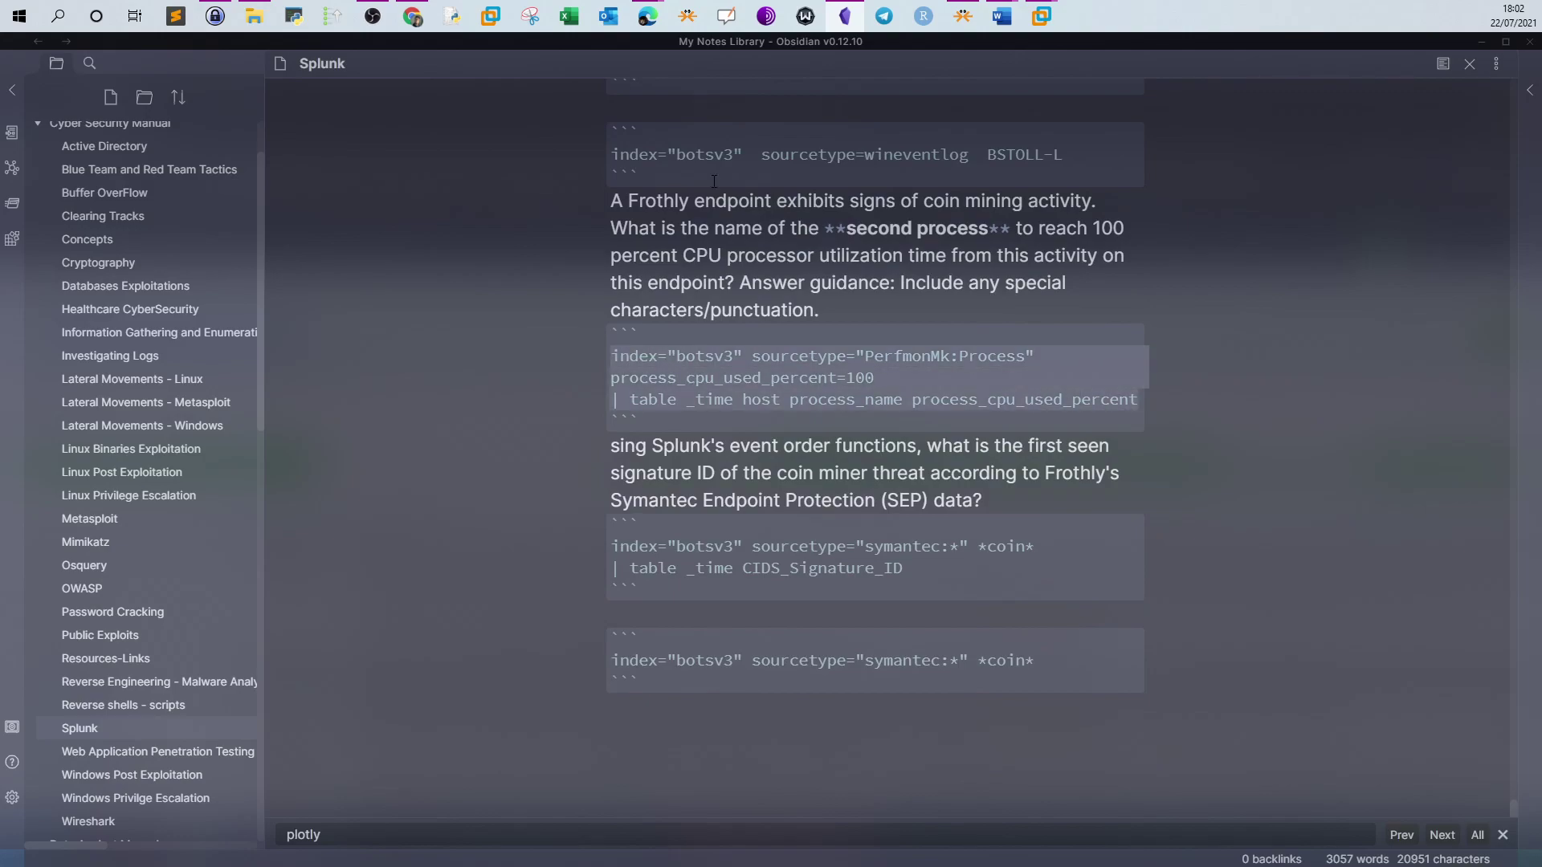
{"action": "key", "text": "ctrl+c"}
{"action": "left_click", "coordinate": [838, 22]}
Step: Paste the PerfmonMk query into the Splunk search box, replacing the symantec query
{"action": "left_click", "coordinate": [391, 325]}
{"action": "key", "text": "ctrl+a"}
{"action": "key", "text": "ctrl+v"}
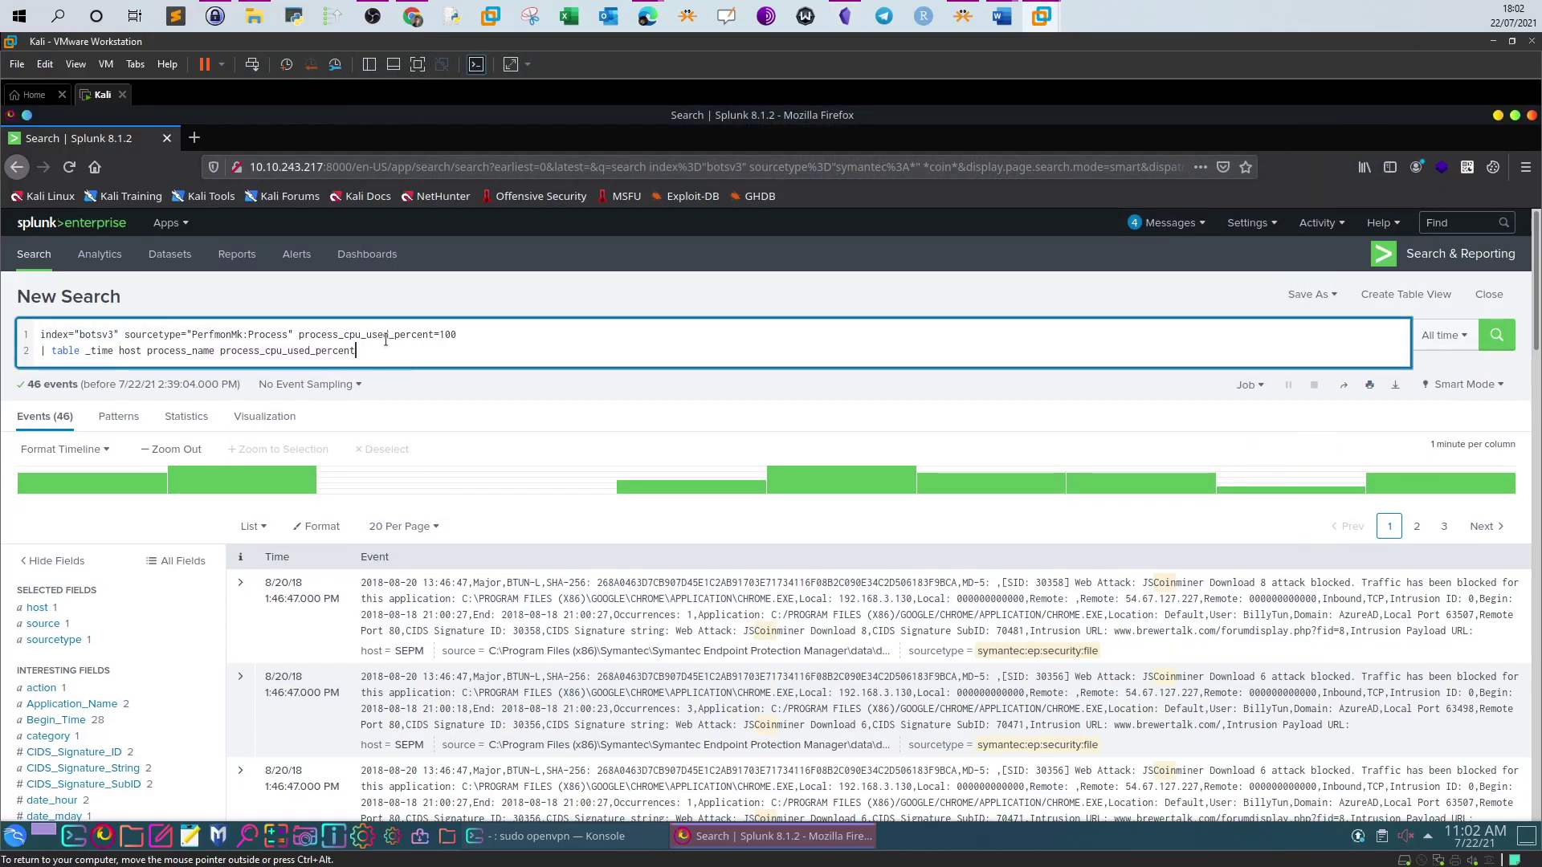
Step: Remove the 100% CPU filter and table line, then run index="botsv3" sourcetype="PerfmonMk:Process"
{"action": "left_click_drag", "start_coordinate": [392, 352], "coordinate": [295, 336]}
{"action": "key", "text": "BackSpace"}
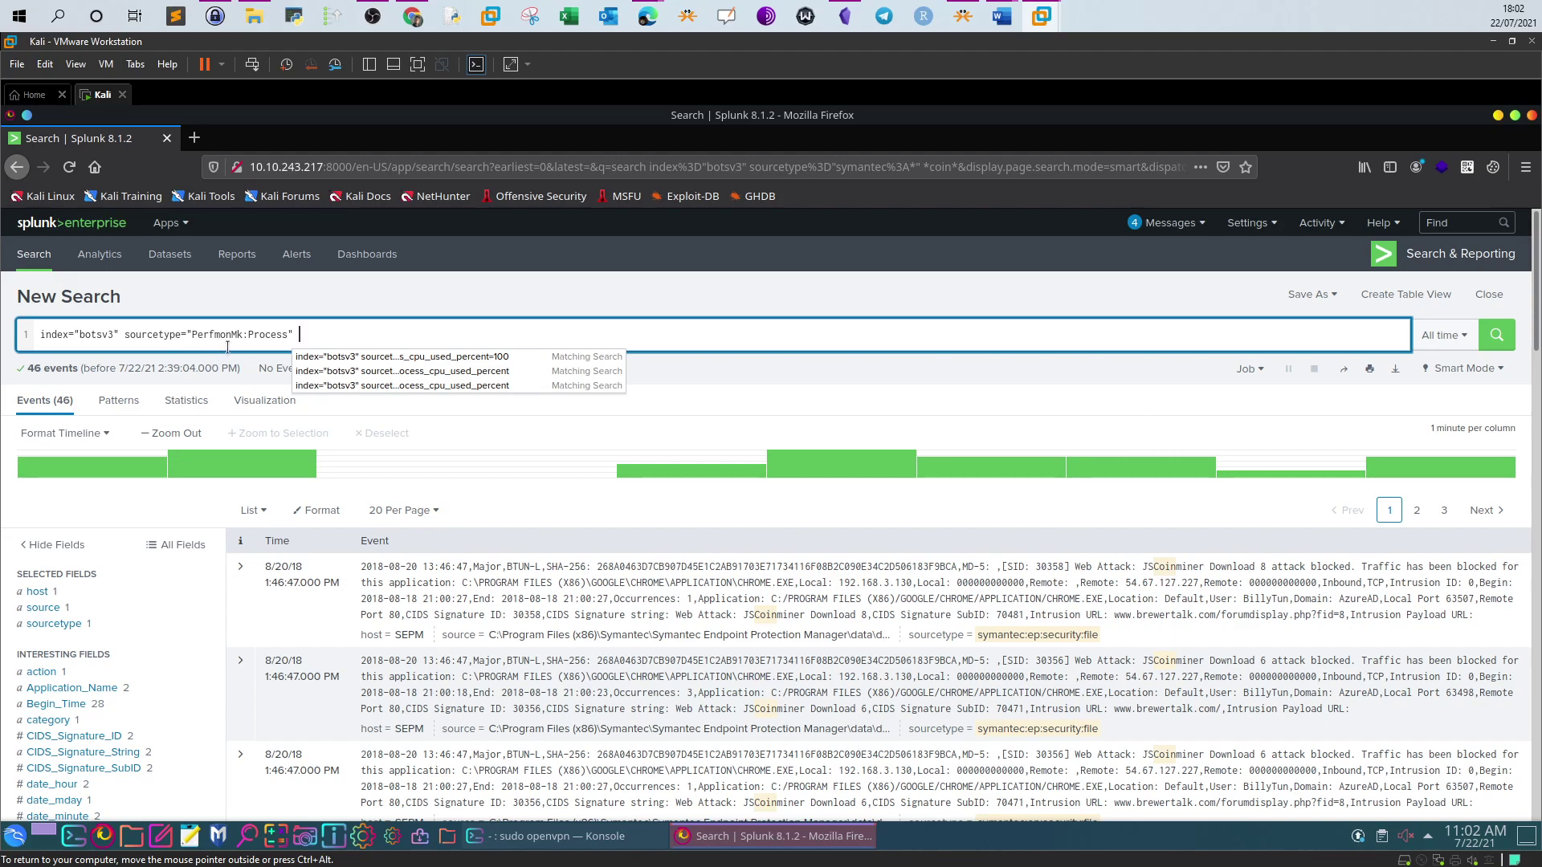
{"action": "left_click", "coordinate": [259, 334]}
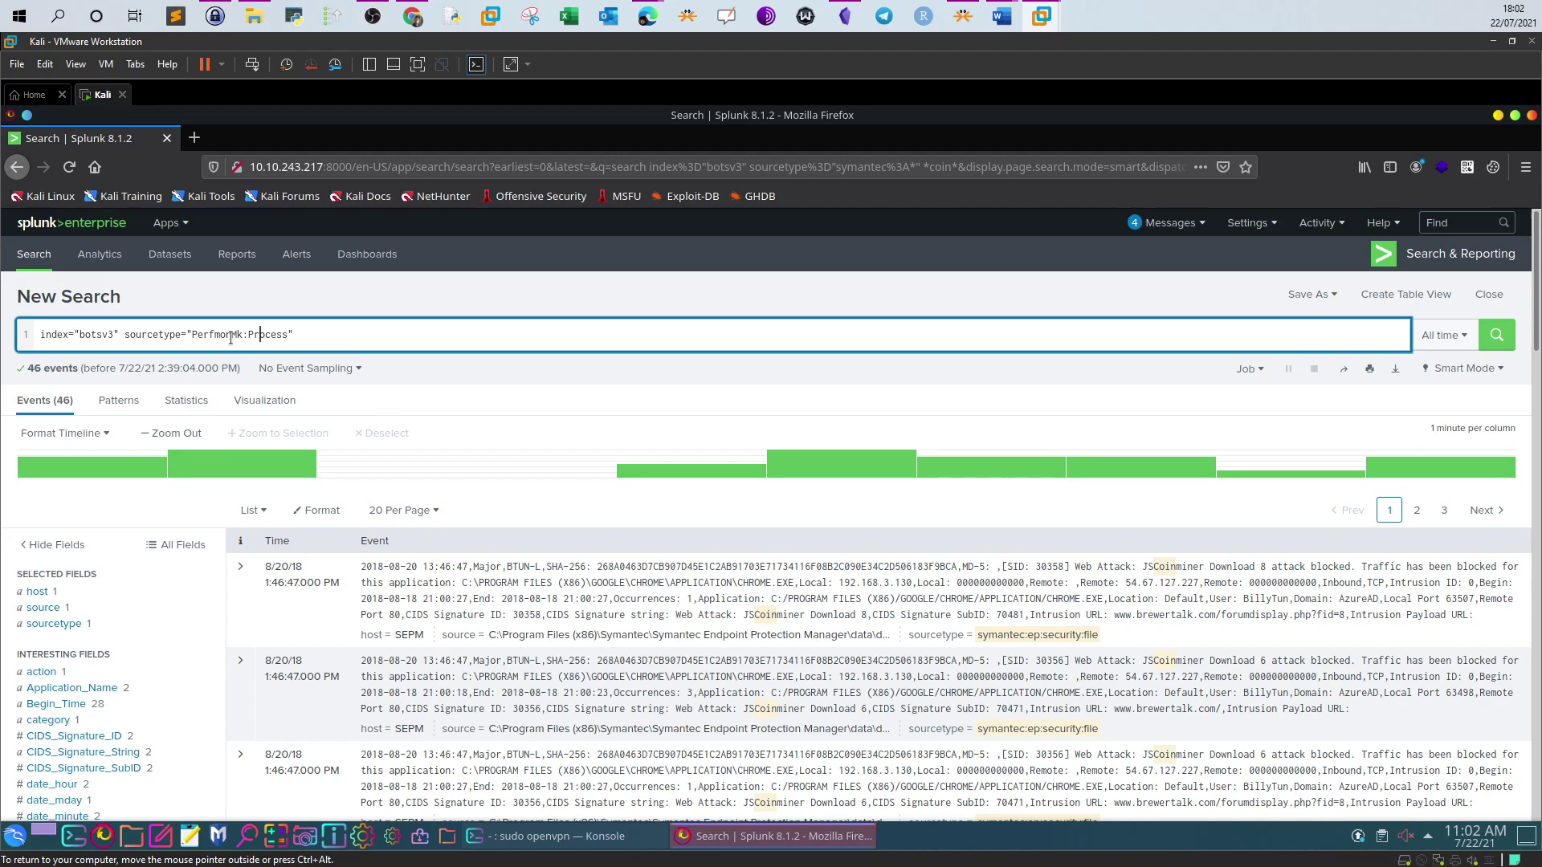
{"action": "left_click", "coordinate": [311, 337]}
{"action": "left_click", "coordinate": [1497, 335]}
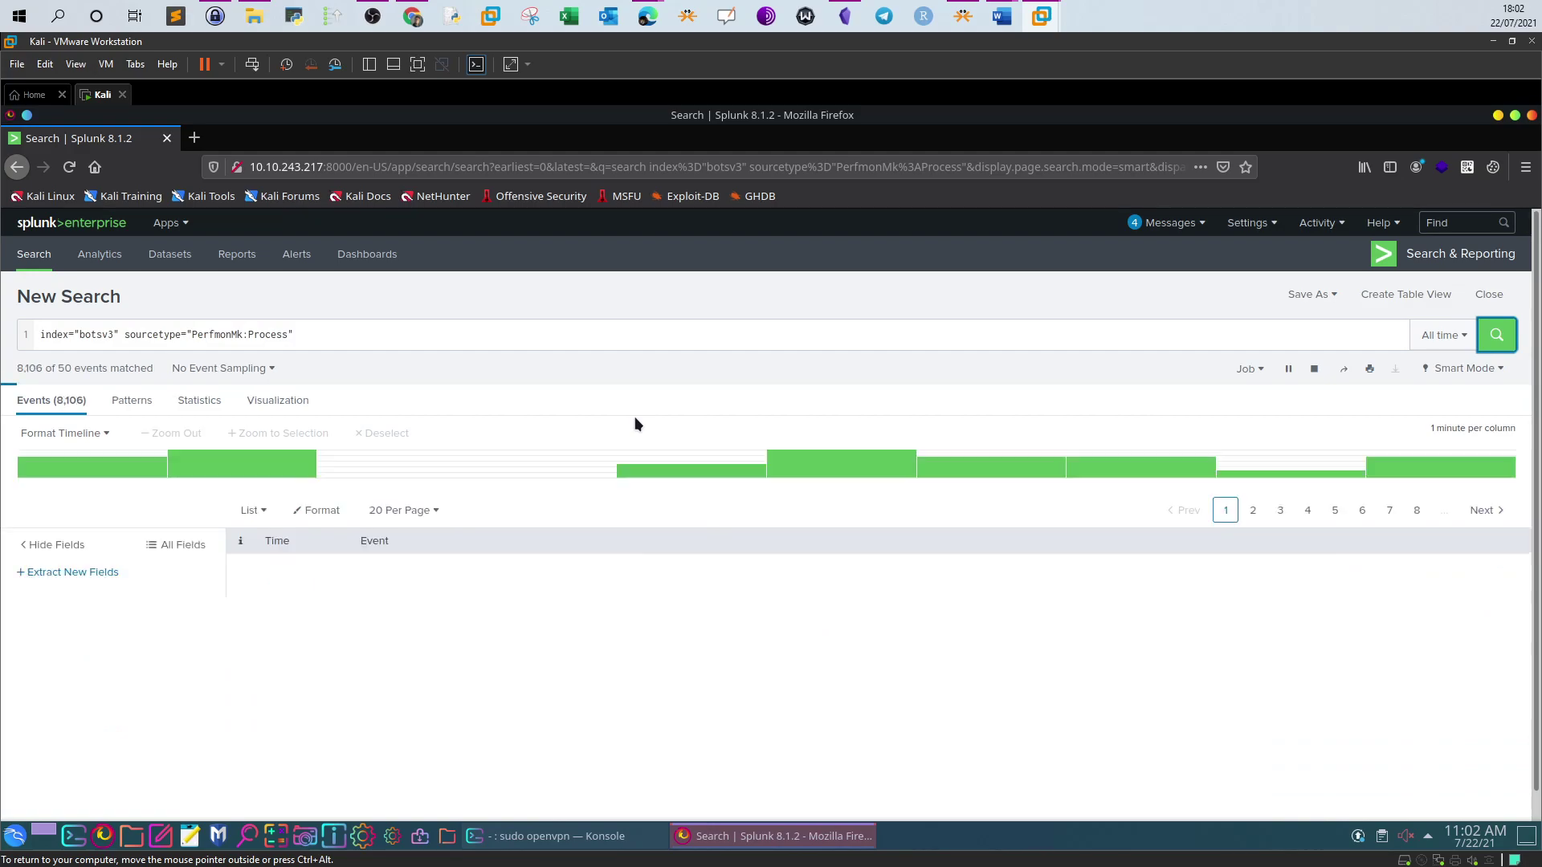
Step: Filter the PerfmonMk:Process events to process_cpu_used_percent=100 from the field summary, giving 134 events
{"action": "scroll", "coordinate": [163, 657], "scroll_direction": "down", "scroll_amount": 3}
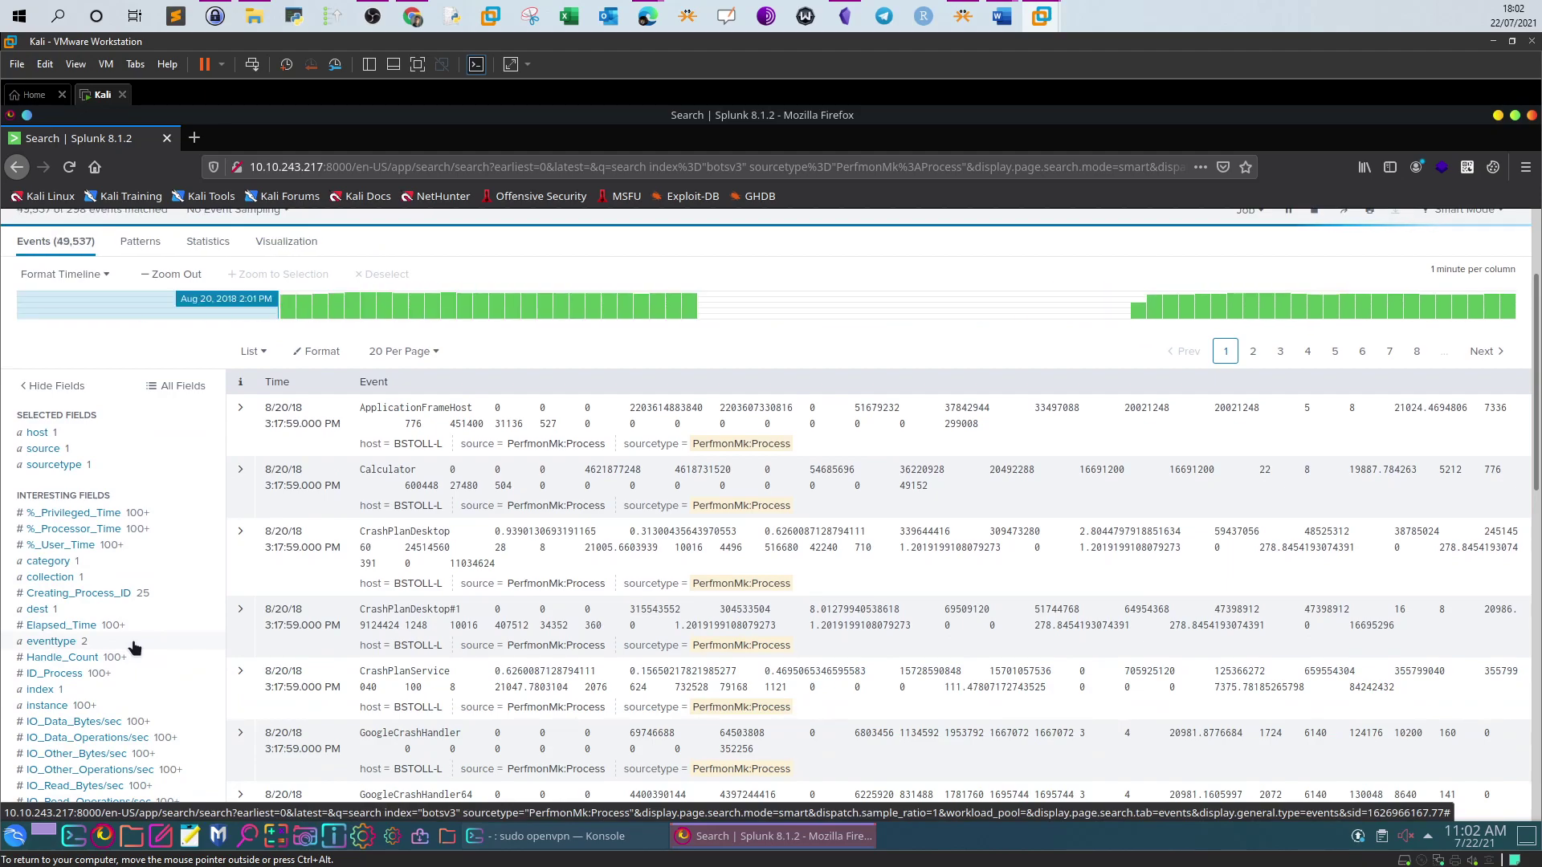
{"action": "scroll", "coordinate": [134, 646], "scroll_direction": "up", "scroll_amount": 3}
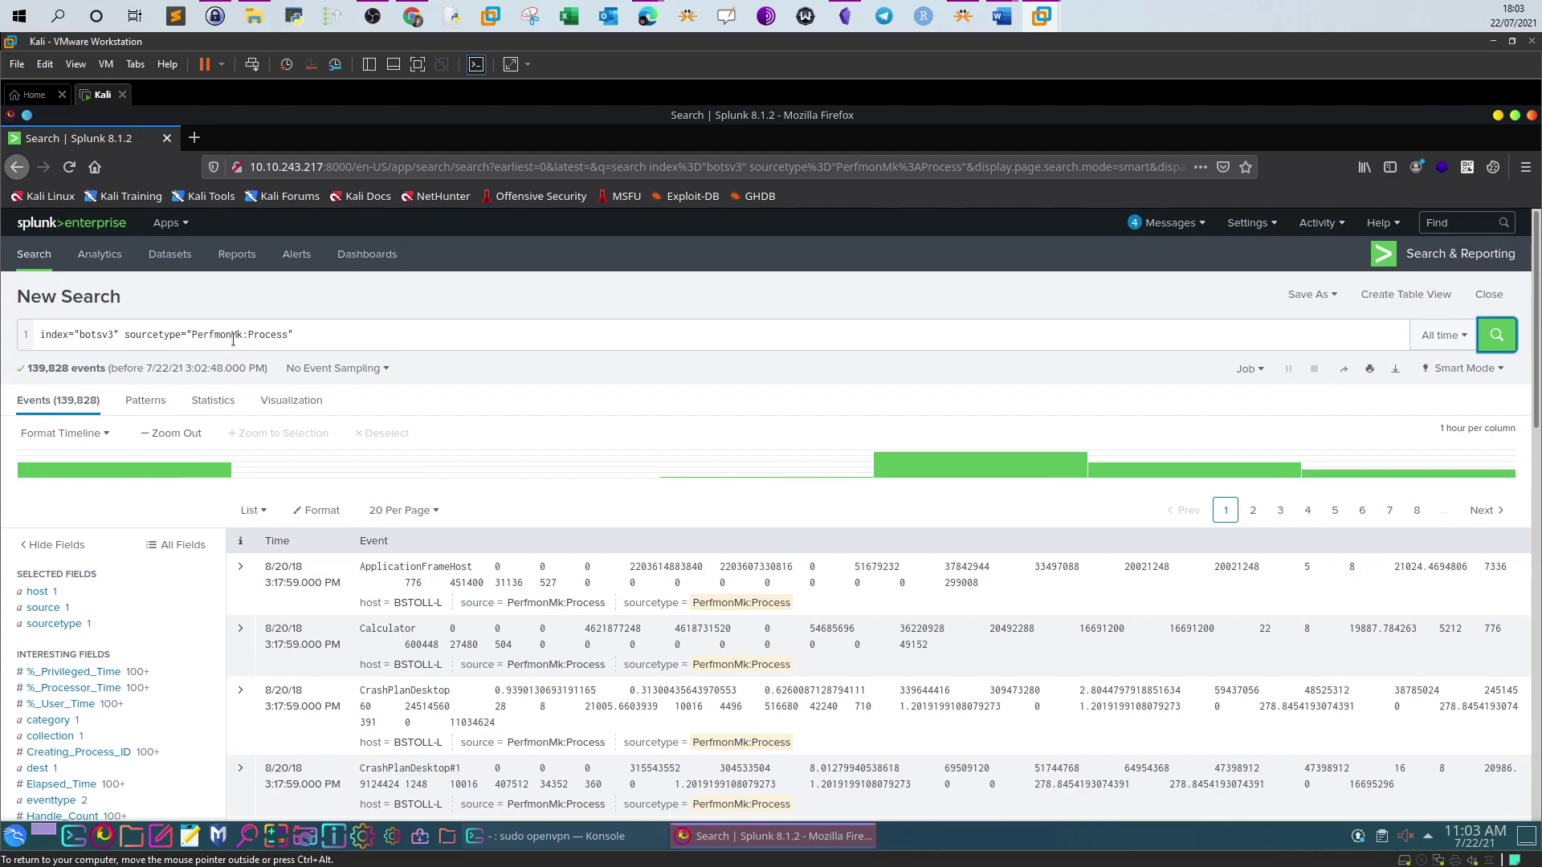
{"action": "scroll", "coordinate": [231, 355], "scroll_direction": "down", "scroll_amount": 5}
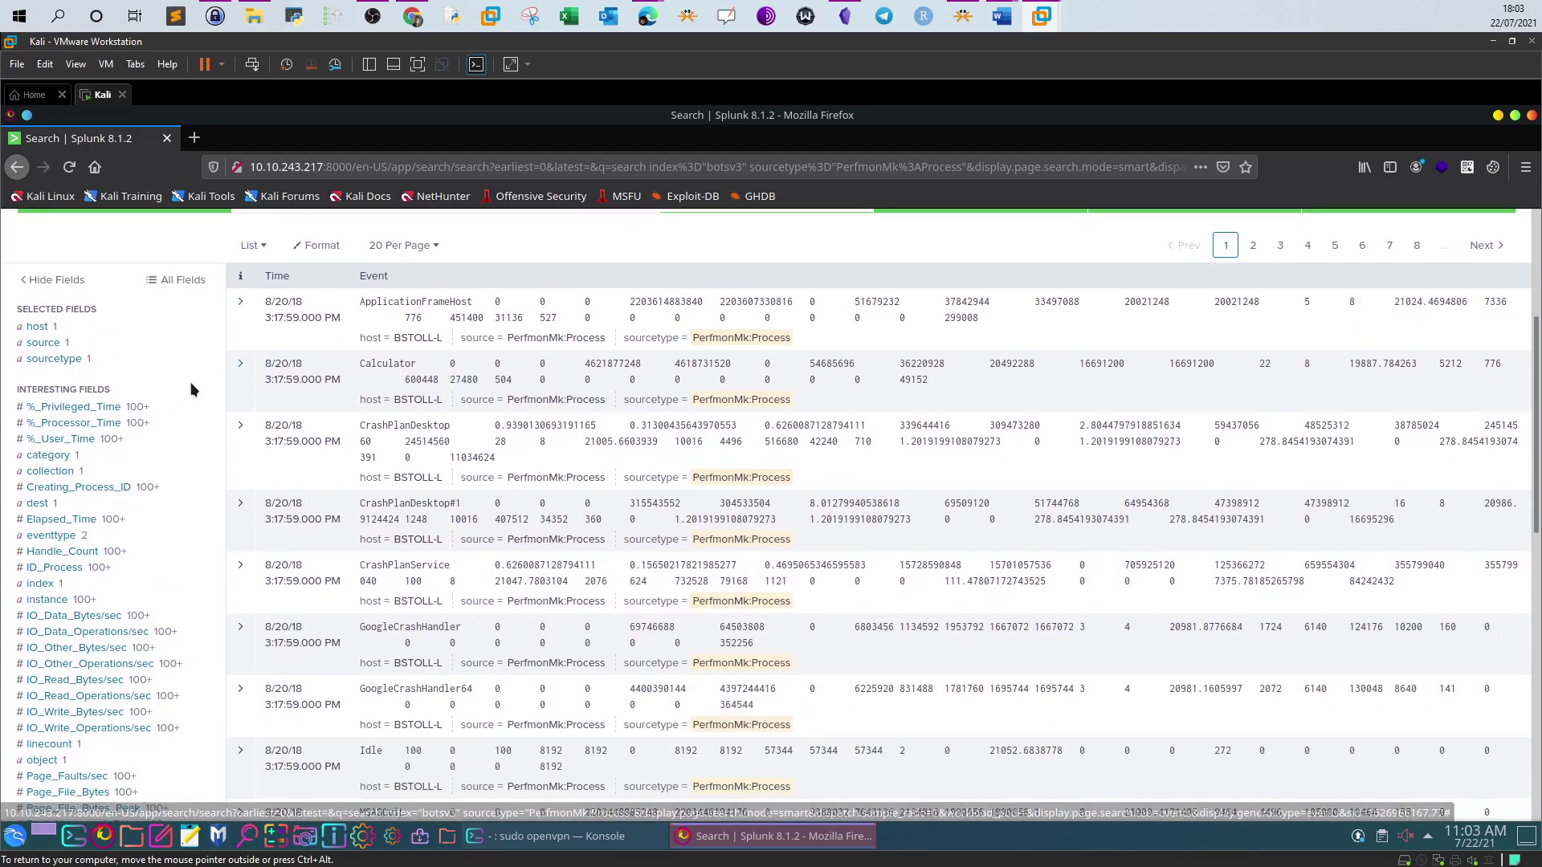
{"action": "scroll", "coordinate": [119, 412], "scroll_direction": "down", "scroll_amount": 1}
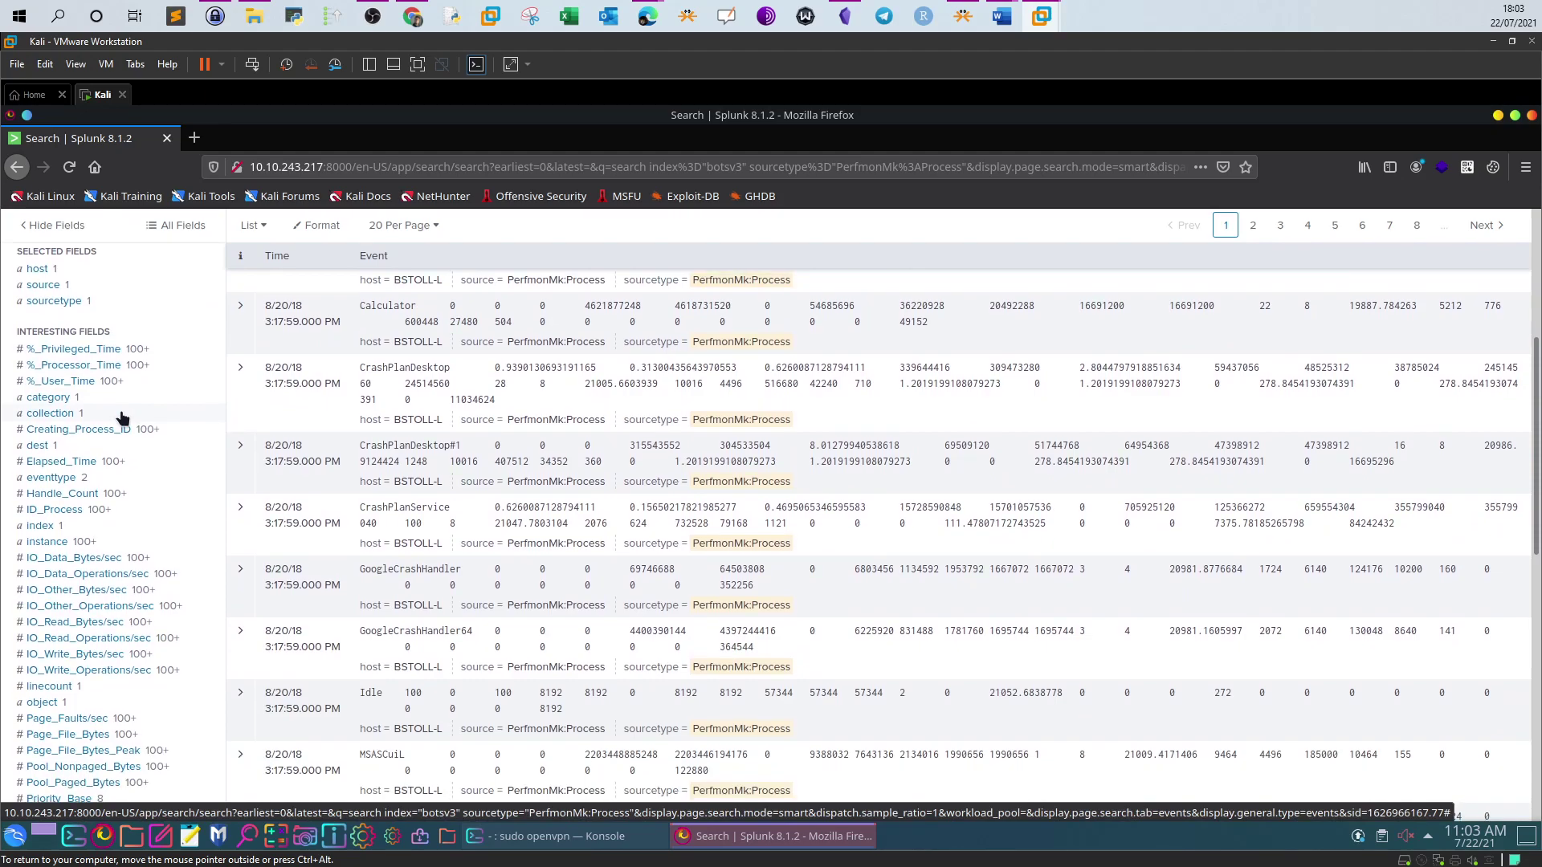
{"action": "scroll", "coordinate": [122, 418], "scroll_direction": "down", "scroll_amount": 5}
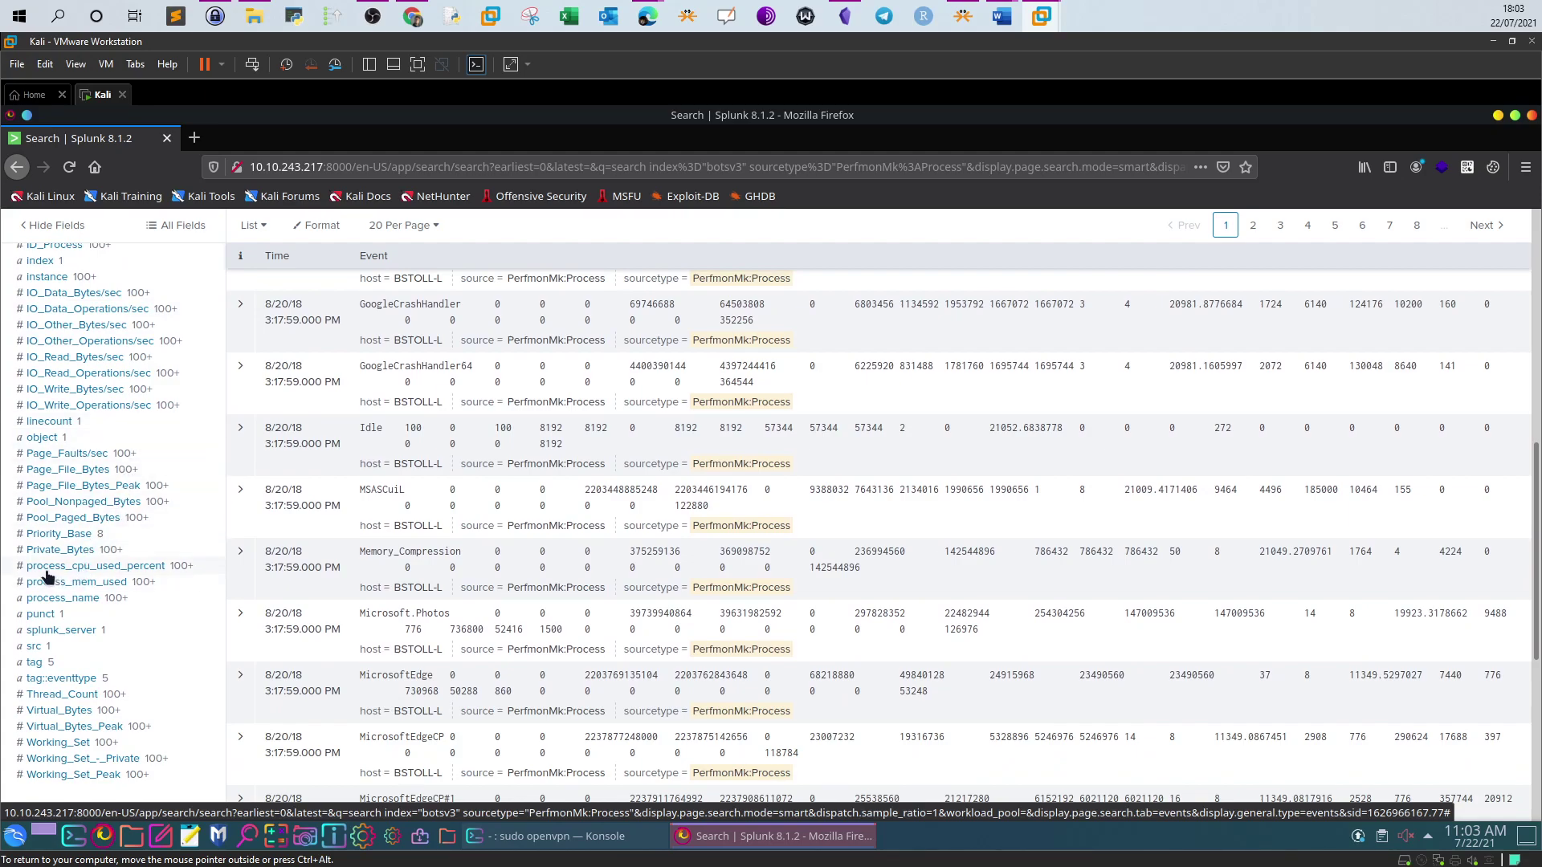
{"action": "left_click", "coordinate": [110, 567]}
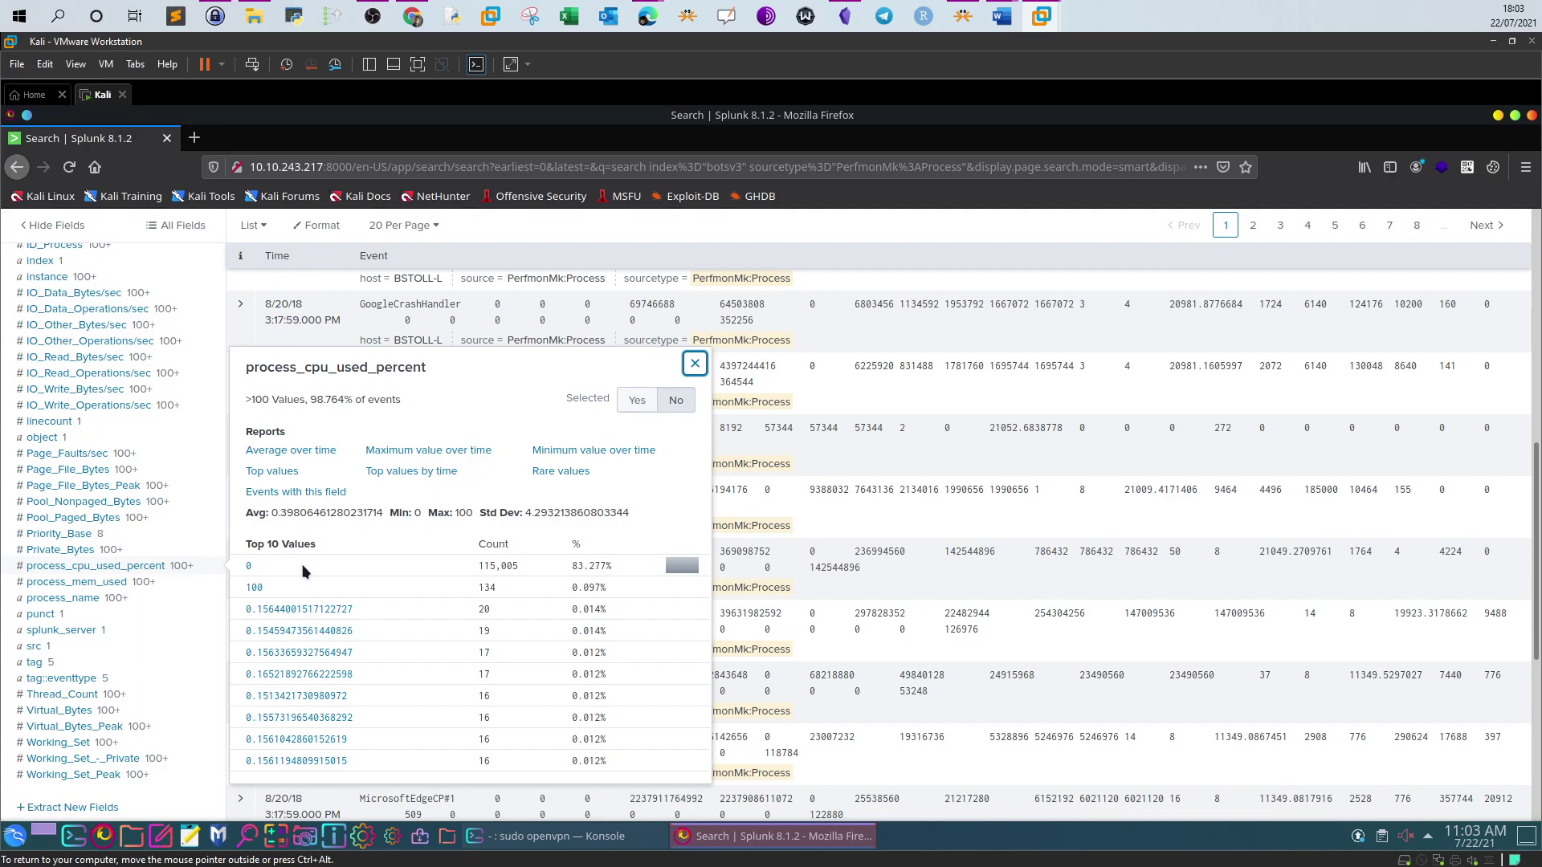
{"action": "left_click", "coordinate": [254, 589]}
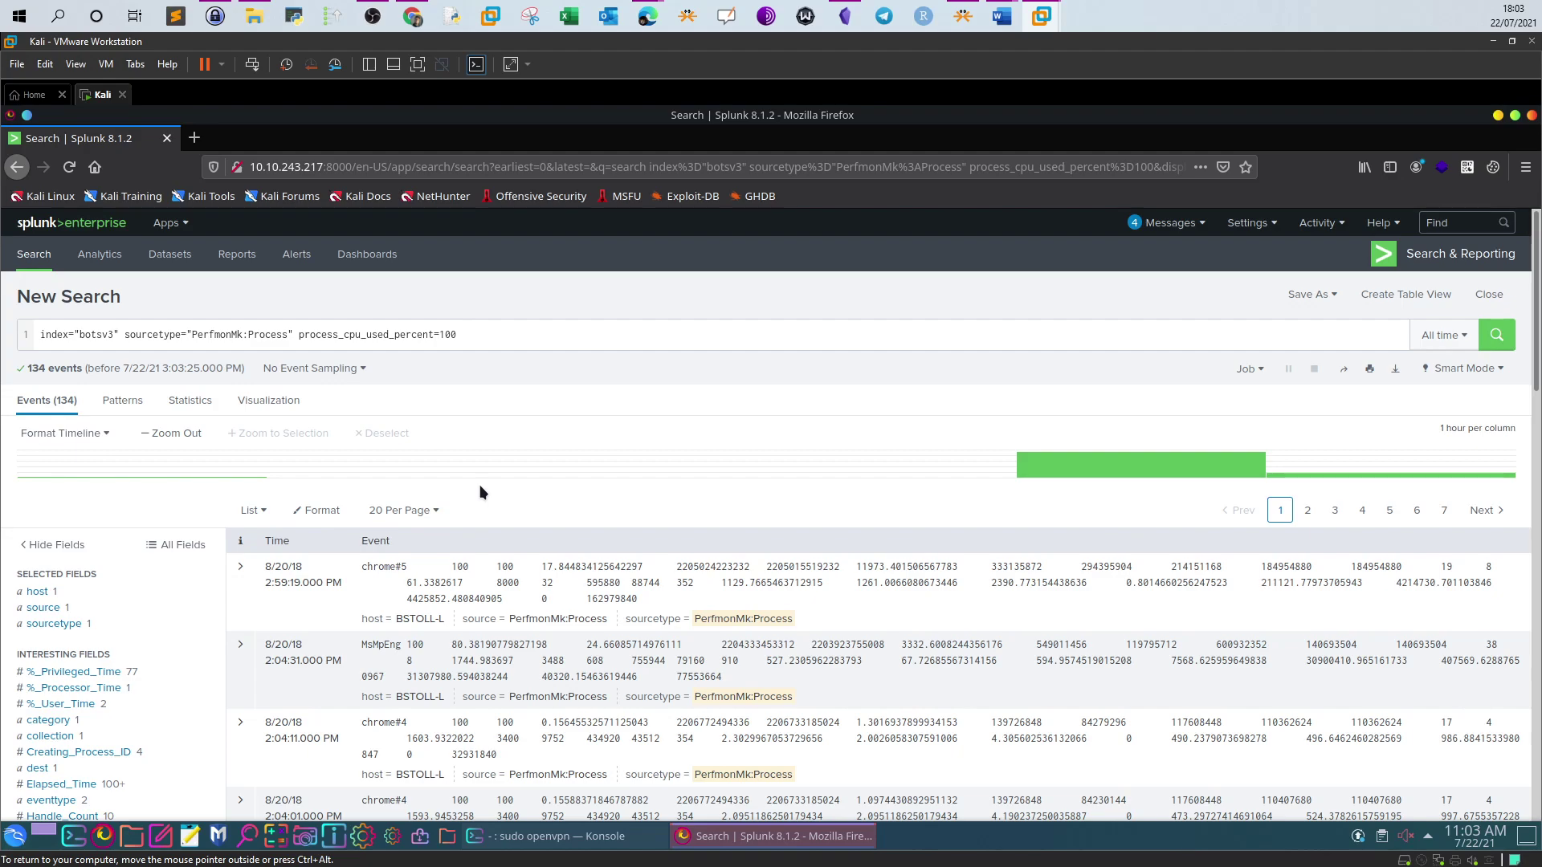
{"action": "left_click", "coordinate": [522, 331]}
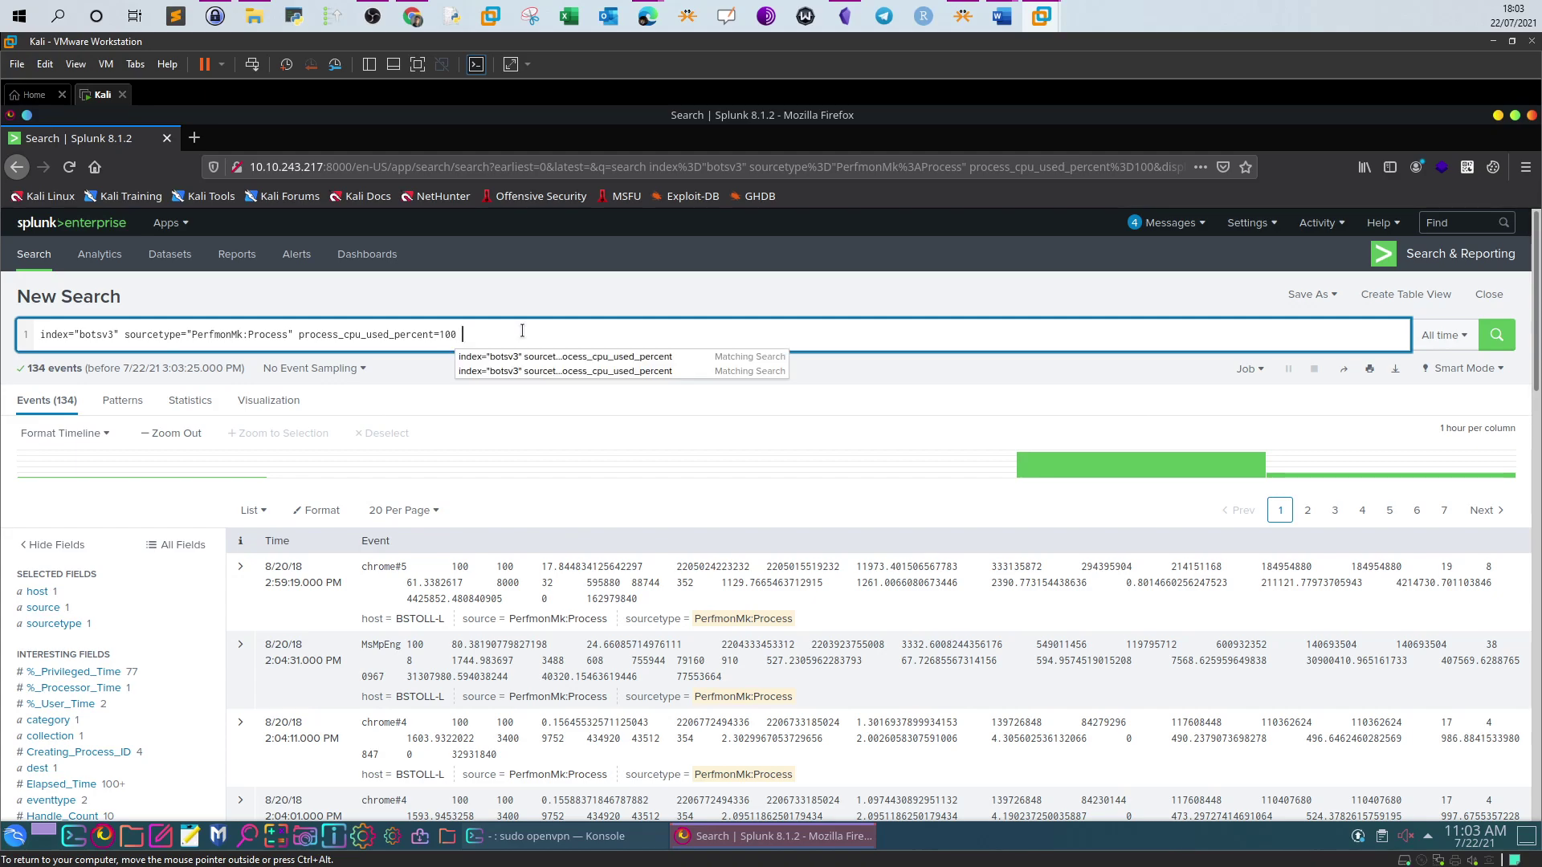
{"action": "scroll", "coordinate": [317, 498], "scroll_direction": "down", "scroll_amount": 3}
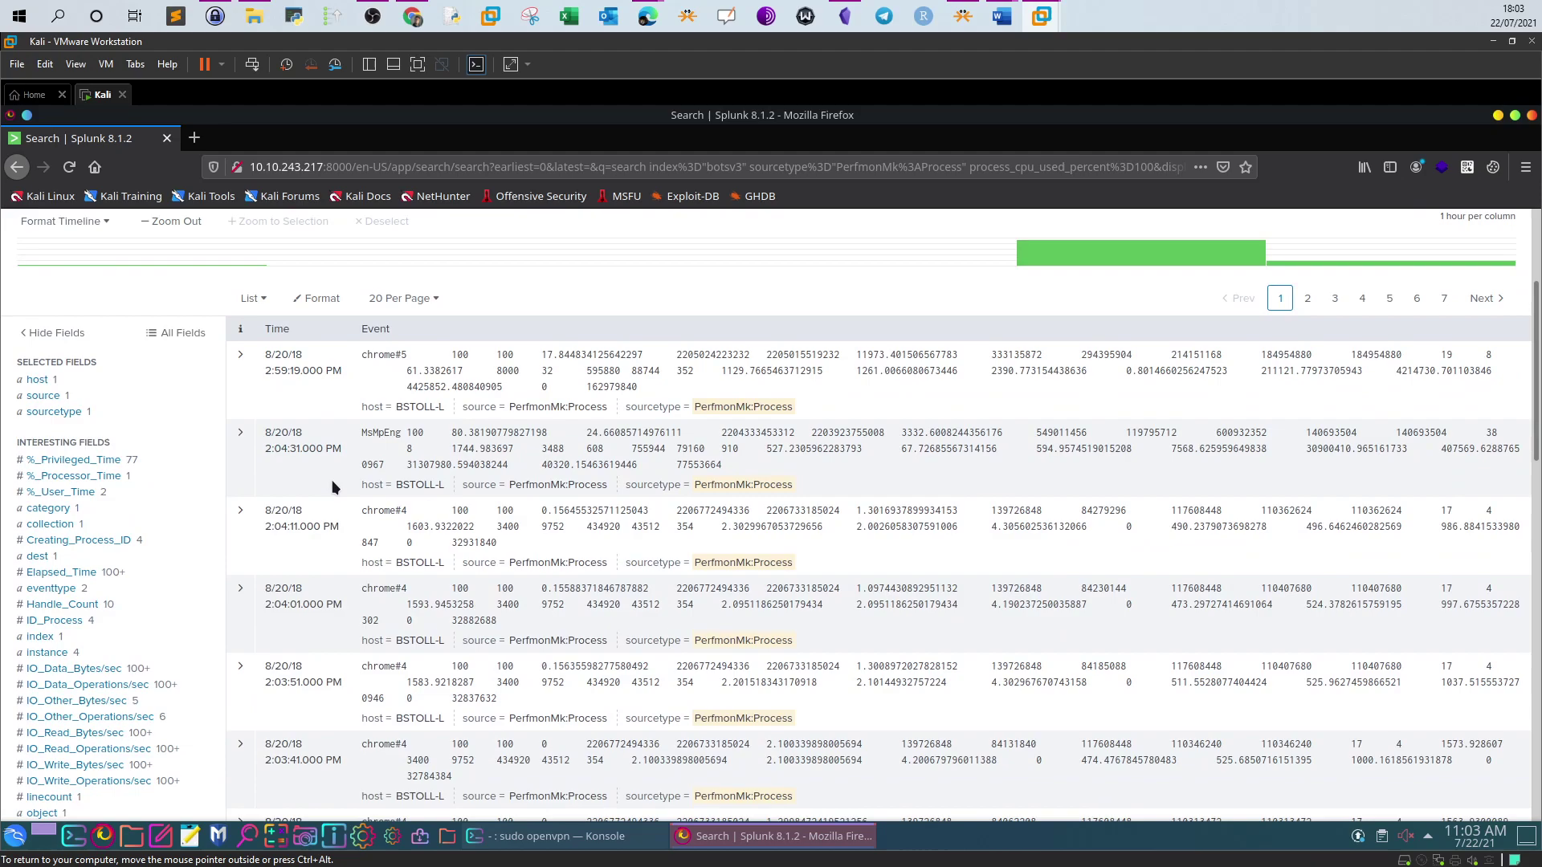
{"action": "scroll", "coordinate": [180, 509], "scroll_direction": "down", "scroll_amount": 5}
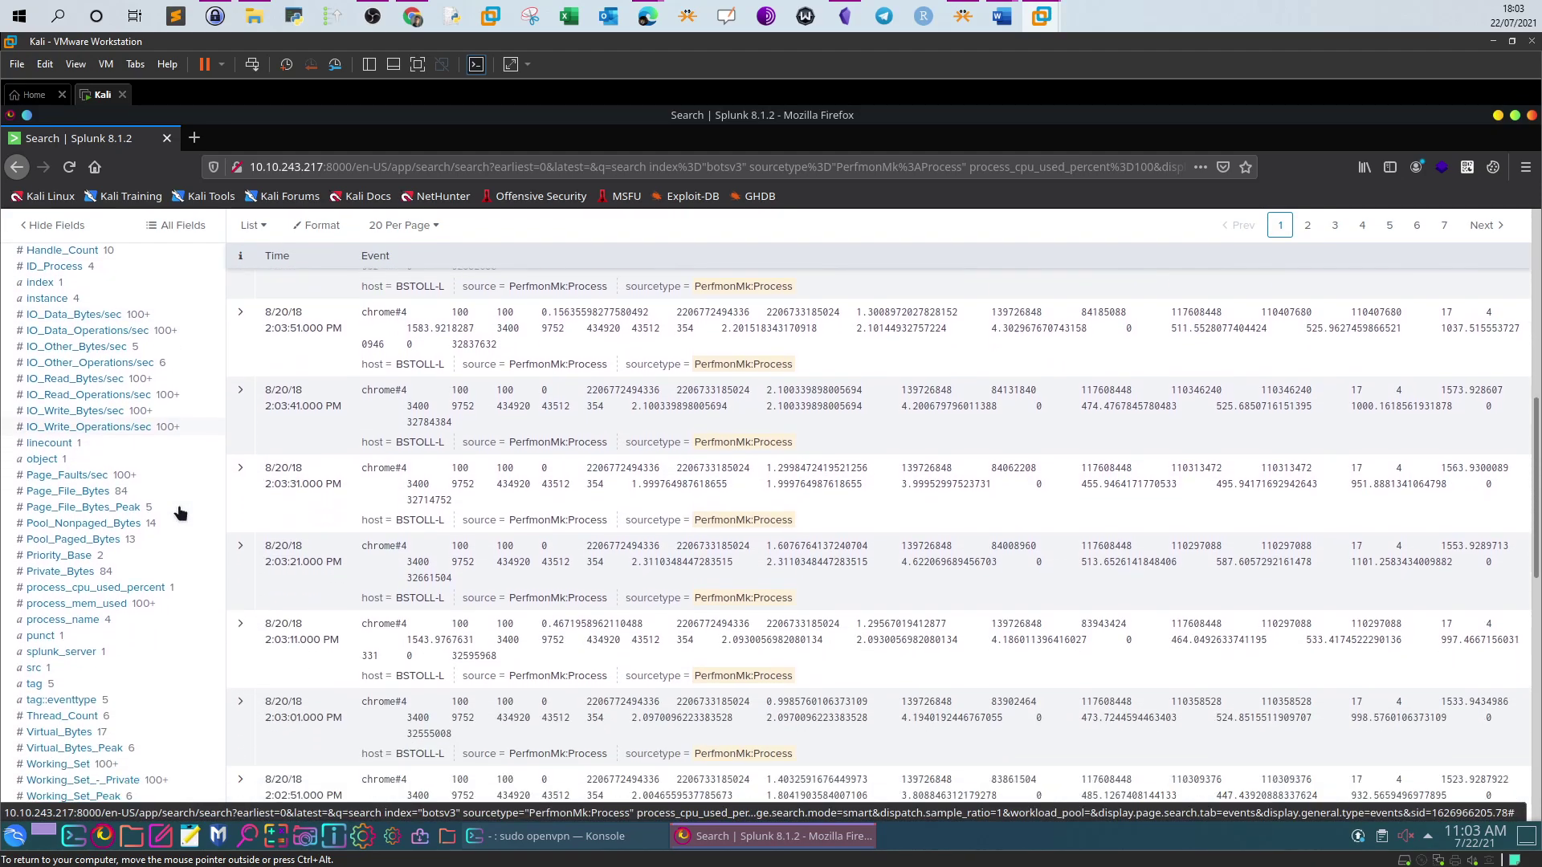
{"action": "scroll", "coordinate": [180, 510], "scroll_direction": "down", "scroll_amount": 2}
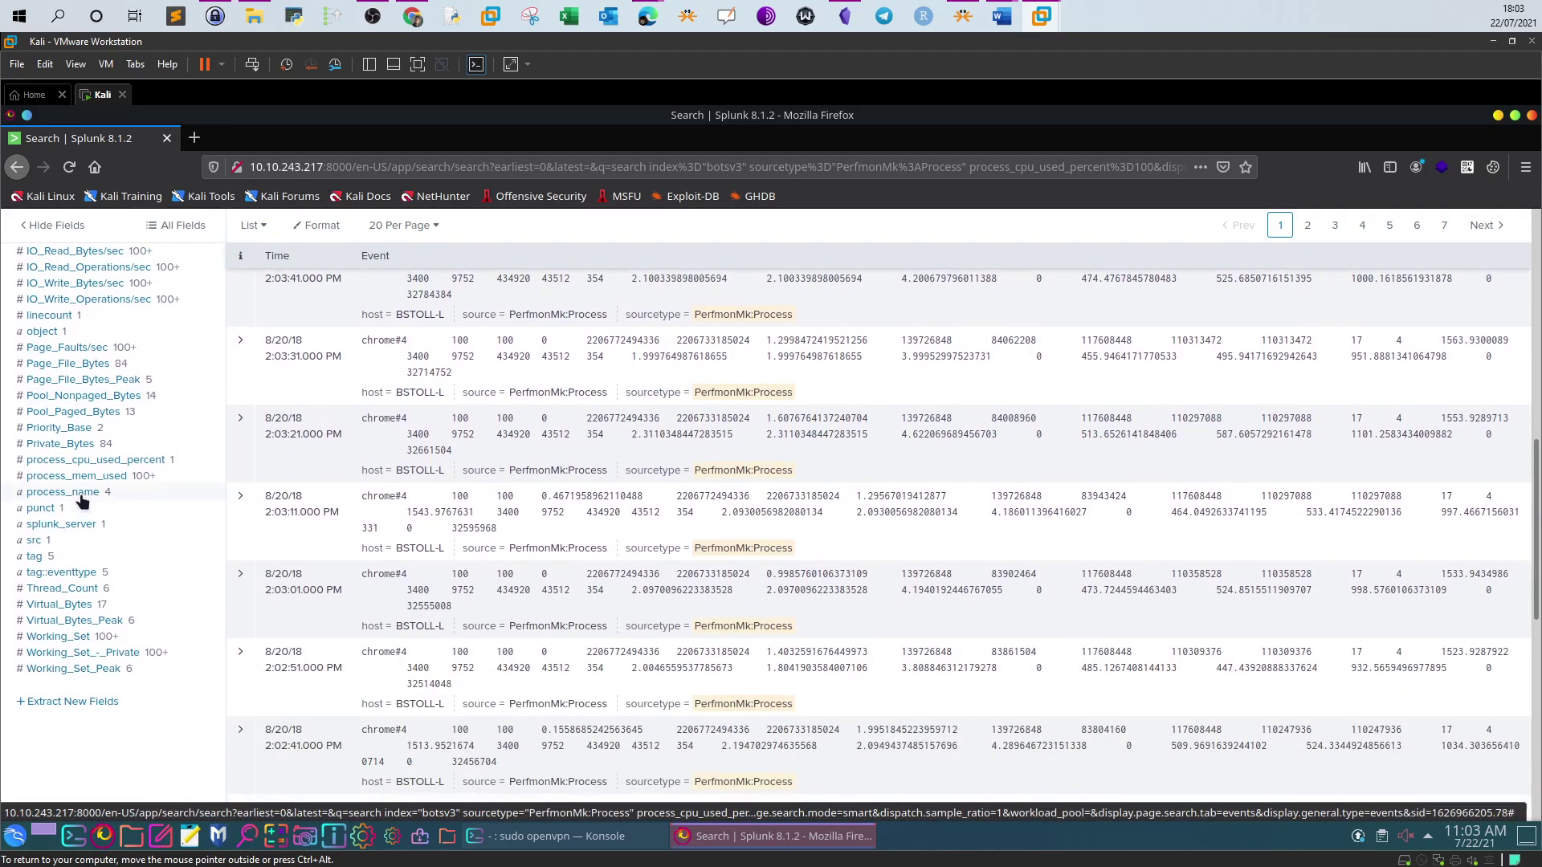
{"action": "left_click", "coordinate": [64, 492]}
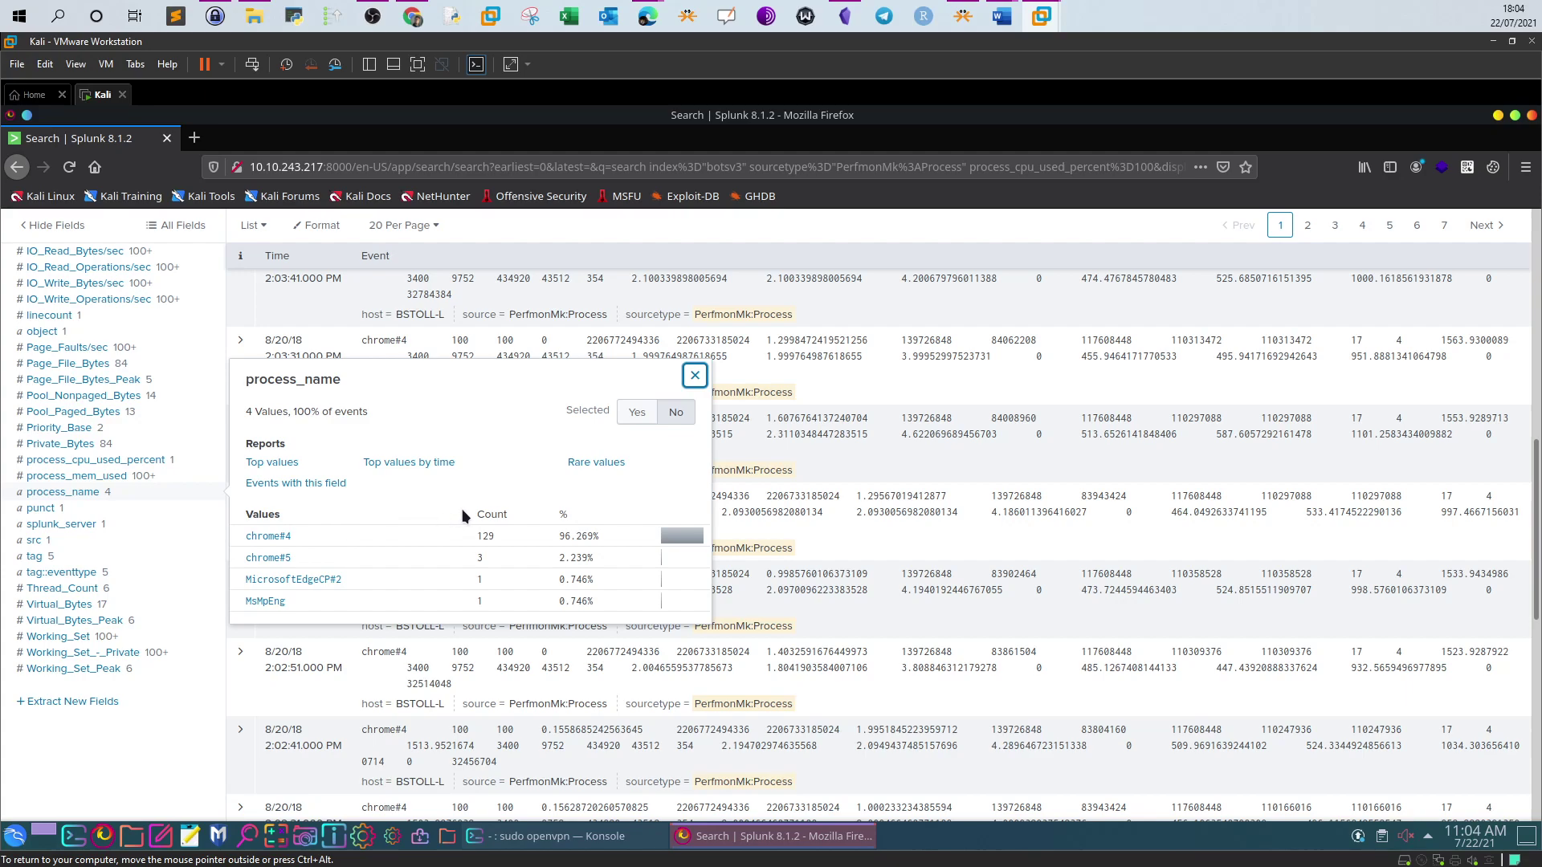
{"action": "left_click", "coordinate": [695, 375]}
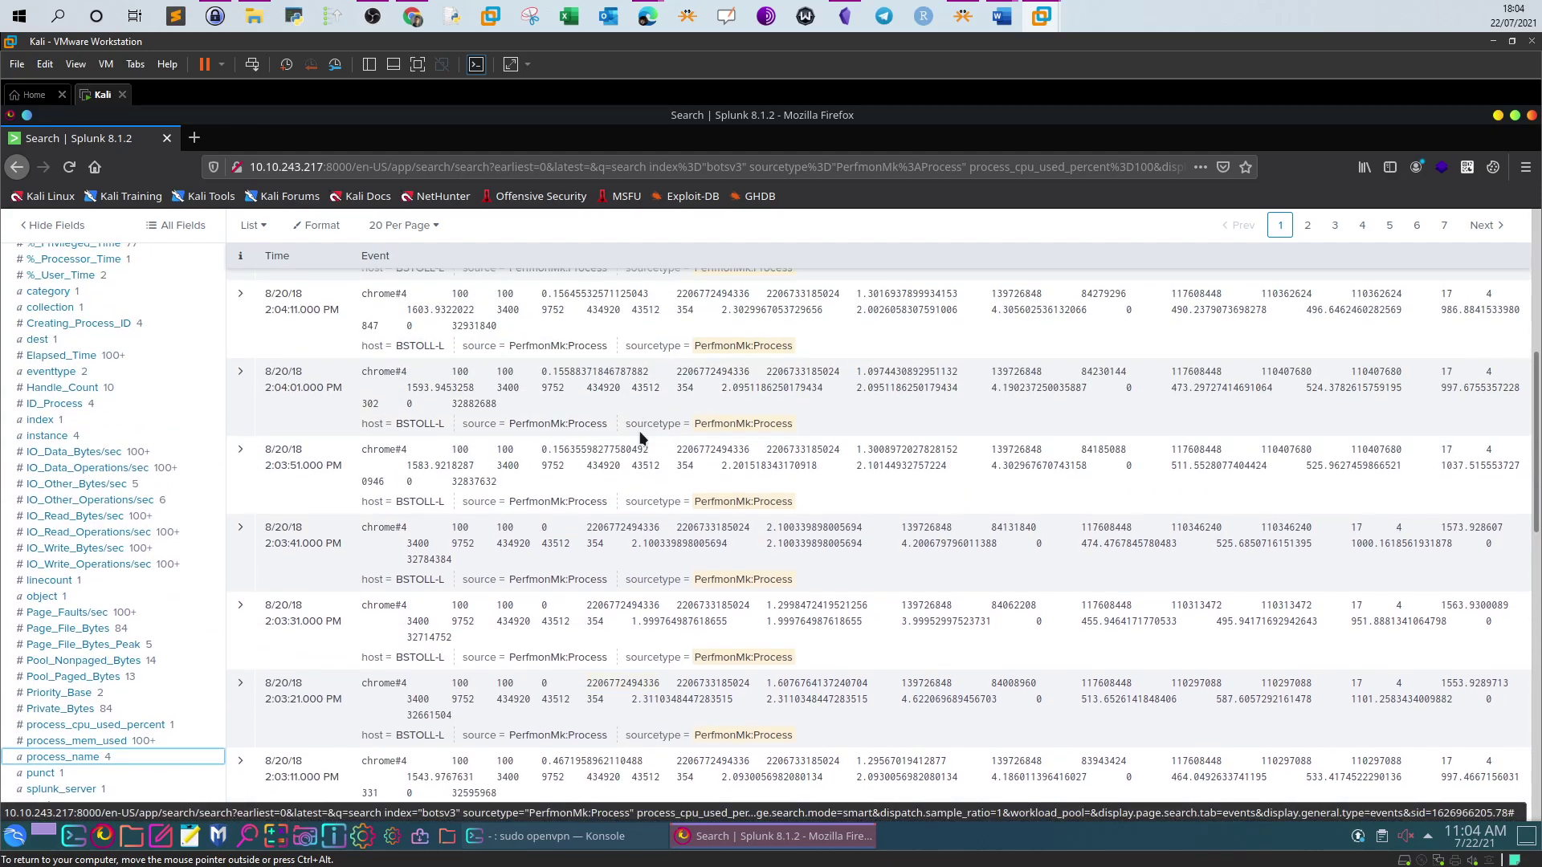
{"action": "scroll", "coordinate": [613, 289], "scroll_direction": "up", "scroll_amount": 10}
Step: Replace the query with one ending '| table _time host process_name process_cpu_used_percent' and run it
{"action": "left_click", "coordinate": [516, 332]}
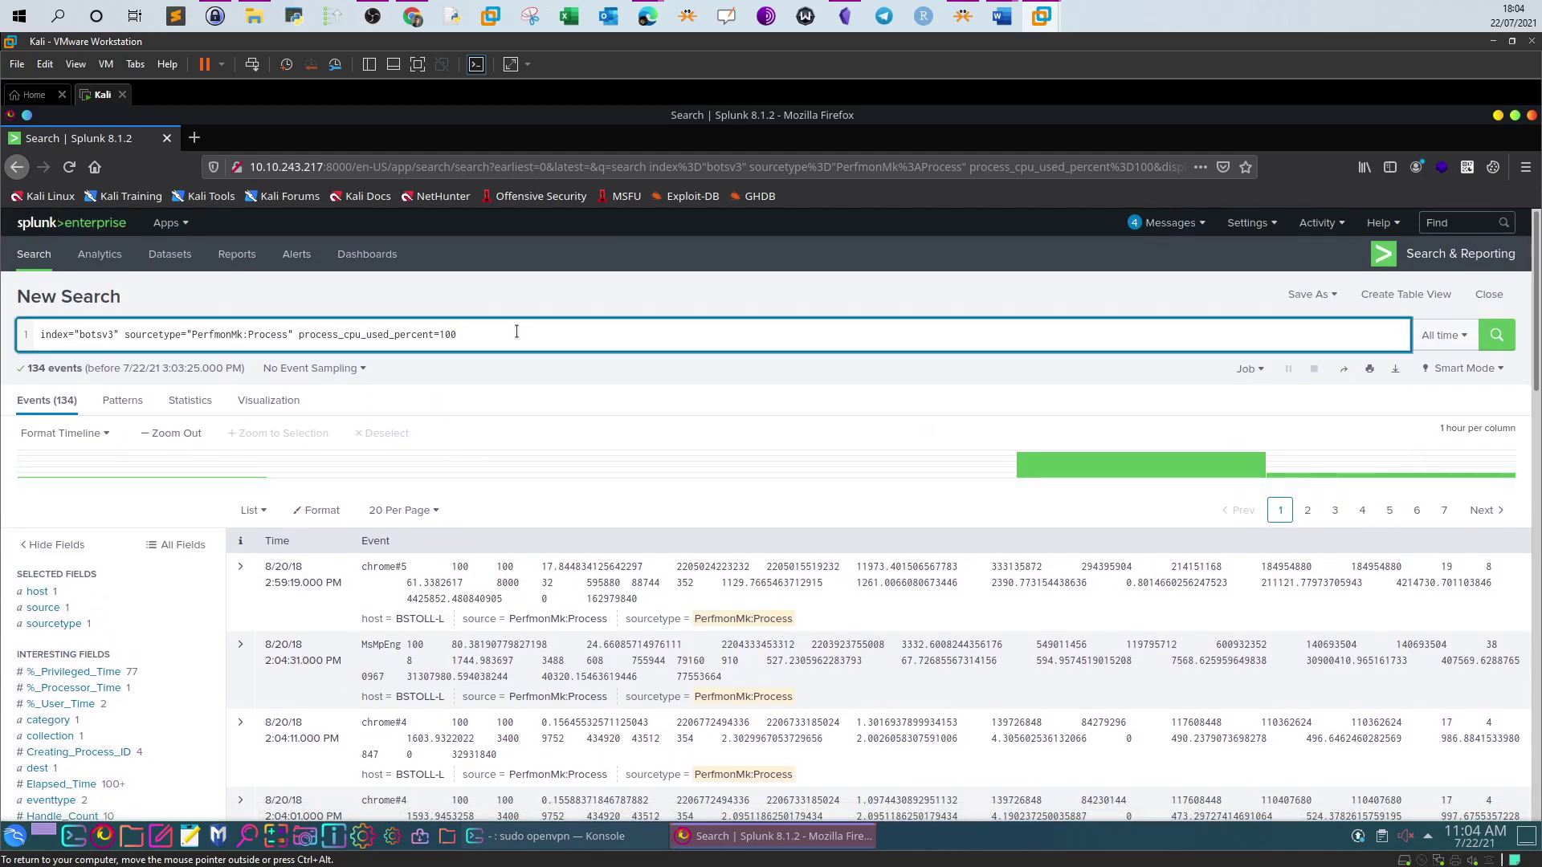
{"action": "key", "text": "ctrl+a"}
{"action": "type", "text": "index=\"botsv3\" sourcetype=\"PerfmonMk:Process\" process_cpu_used_percent=100 | table _time host process_name process_cpu_used_percent"}
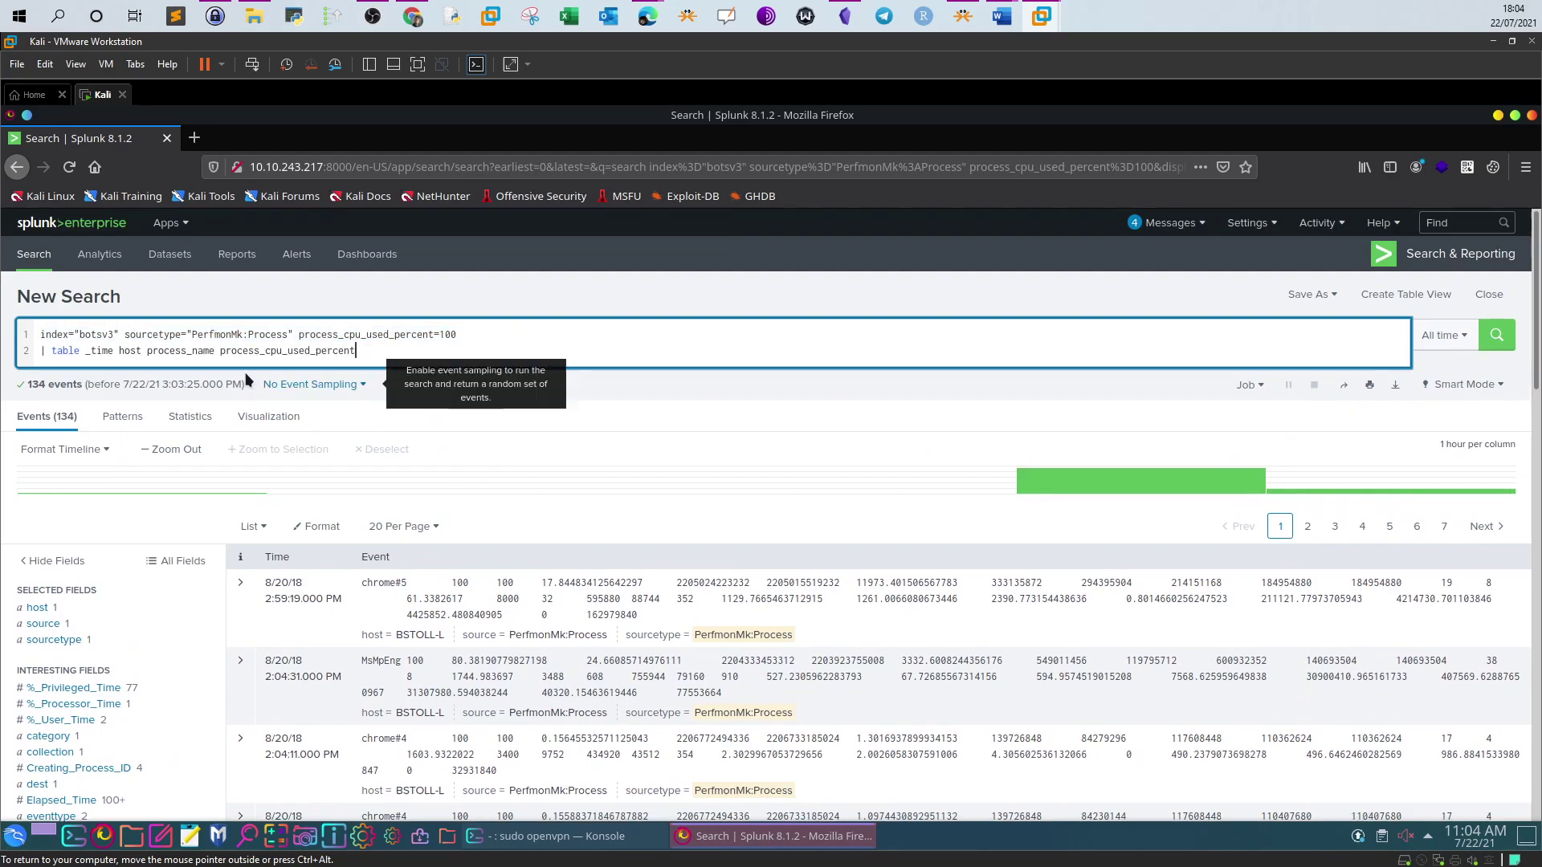
{"action": "left_click_drag", "start_coordinate": [52, 350], "coordinate": [79, 350]}
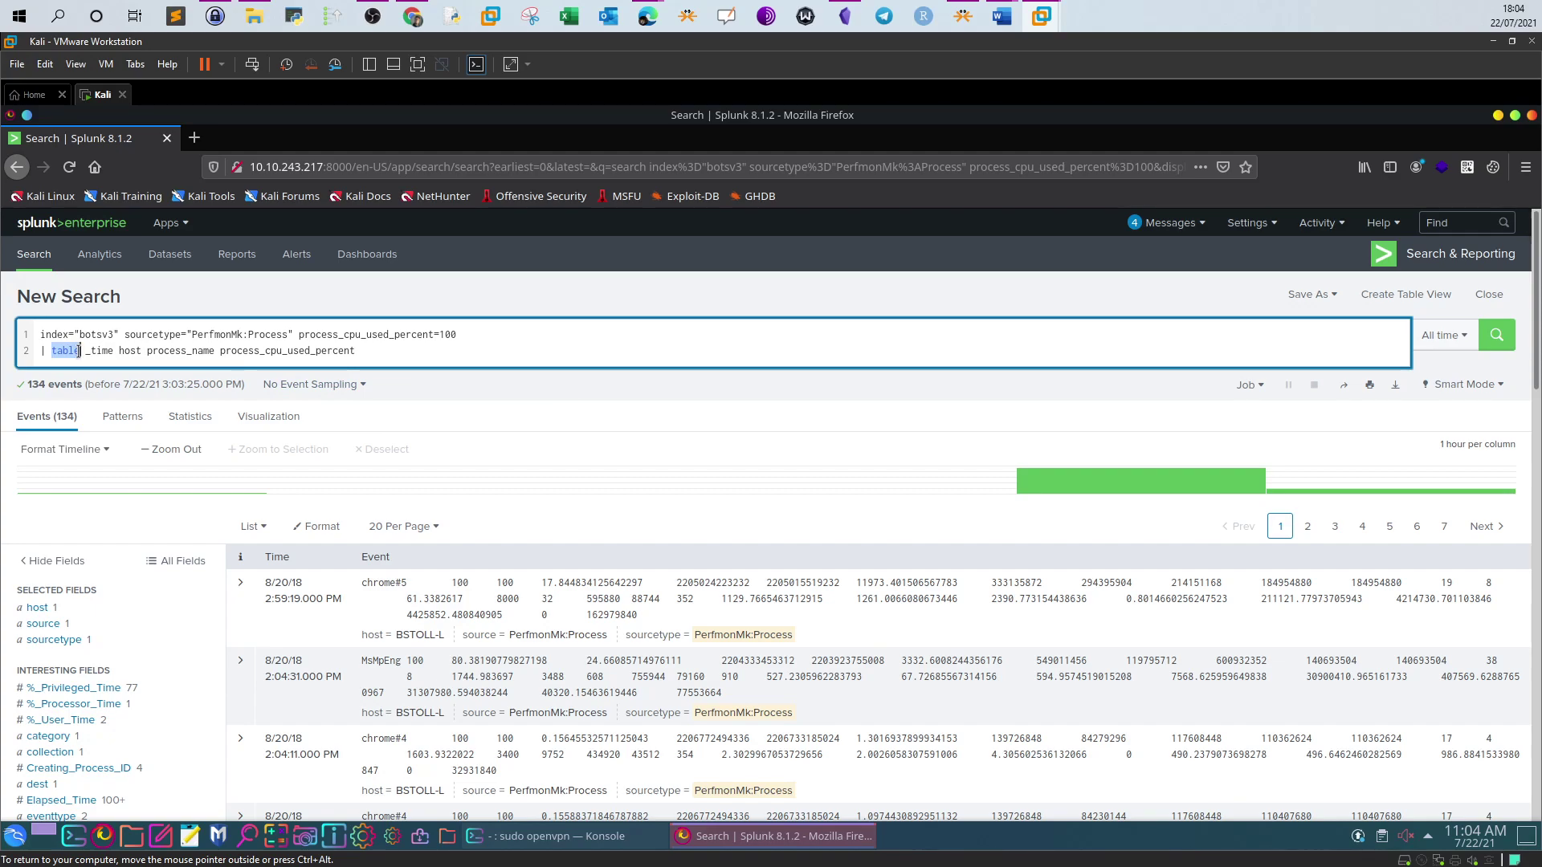
{"action": "left_click", "coordinate": [81, 351]}
{"action": "left_click", "coordinate": [93, 351], "text": "shift"}
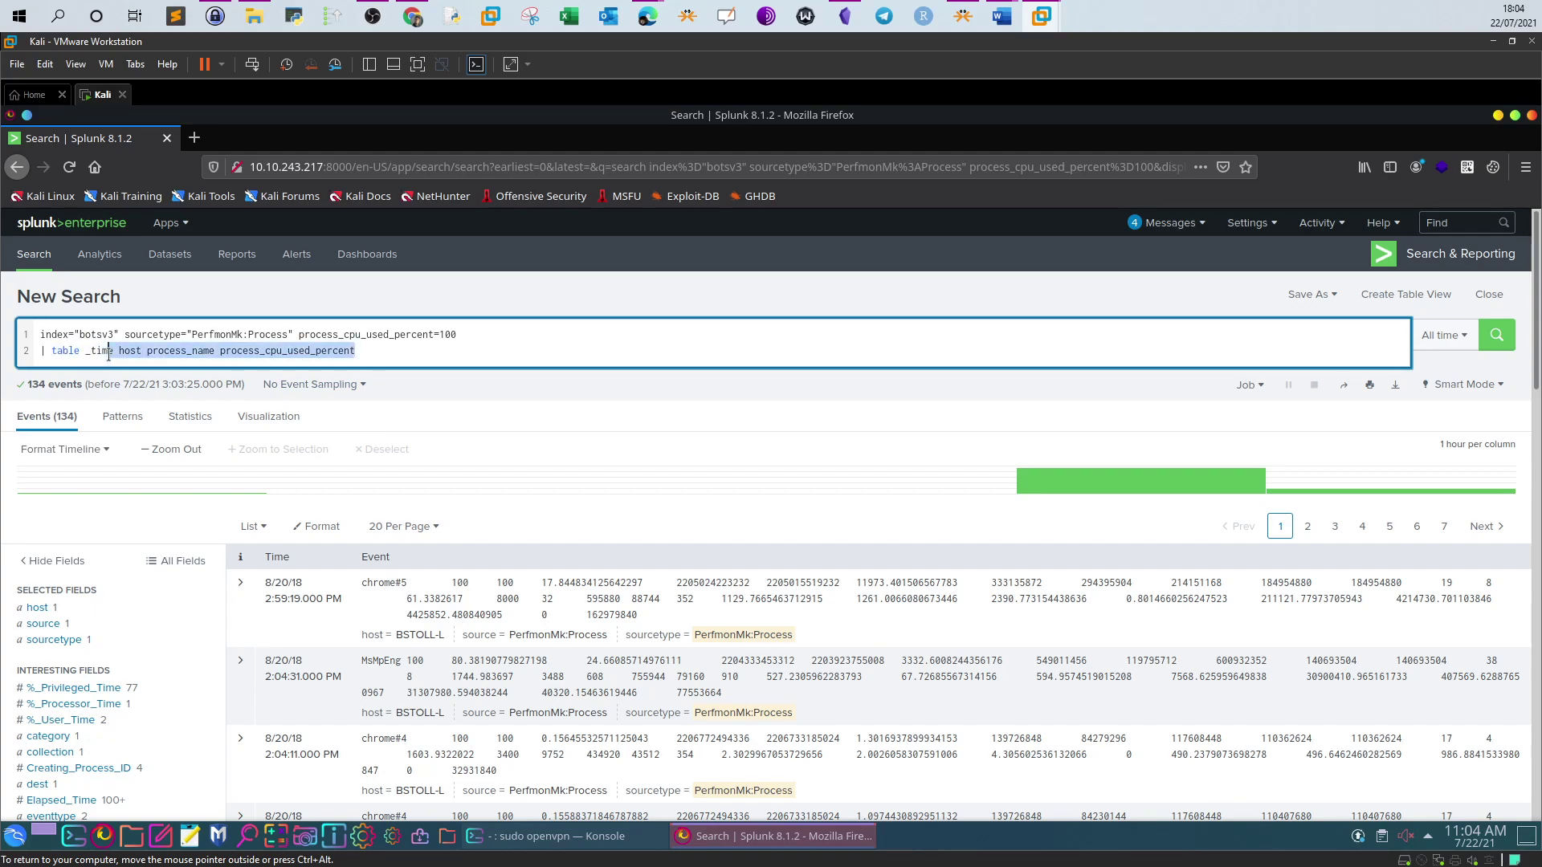
{"action": "left_click", "coordinate": [111, 352]}
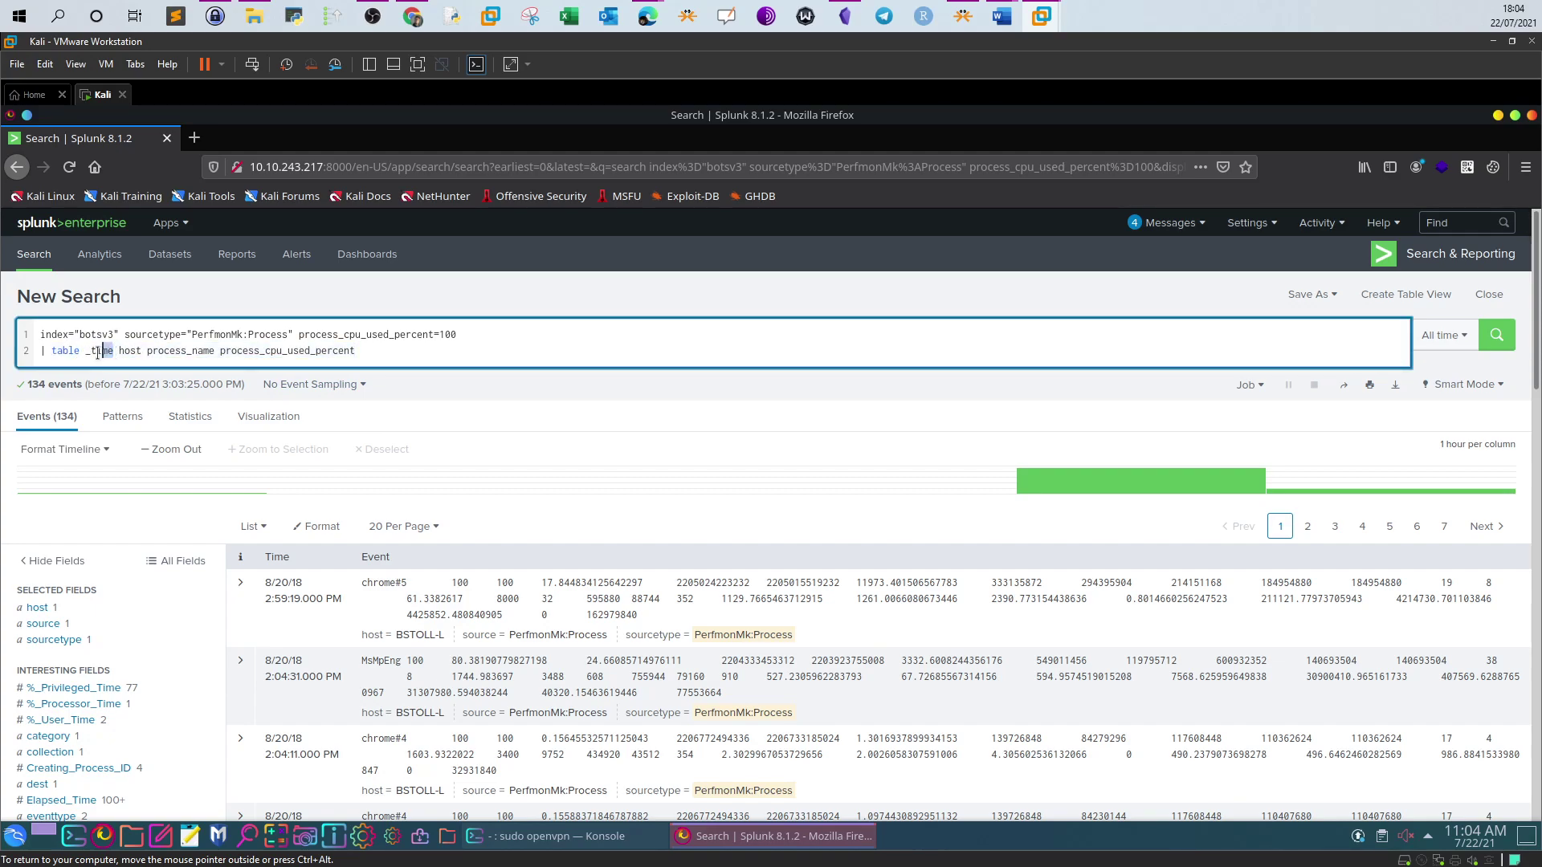
{"action": "key", "text": "End"}
{"action": "double_click", "coordinate": [130, 351]}
{"action": "key", "text": "Right"}
{"action": "key", "text": "Right"}
{"action": "key", "text": "shift+Right"}
{"action": "key", "text": "shift+Right"}
{"action": "key", "text": "shift+Right"}
{"action": "key", "text": "shift+Right"}
{"action": "key", "text": "shift+Right"}
{"action": "key", "text": "shift+Right"}
{"action": "key", "text": "End"}
{"action": "right_click", "coordinate": [1226, 373]}
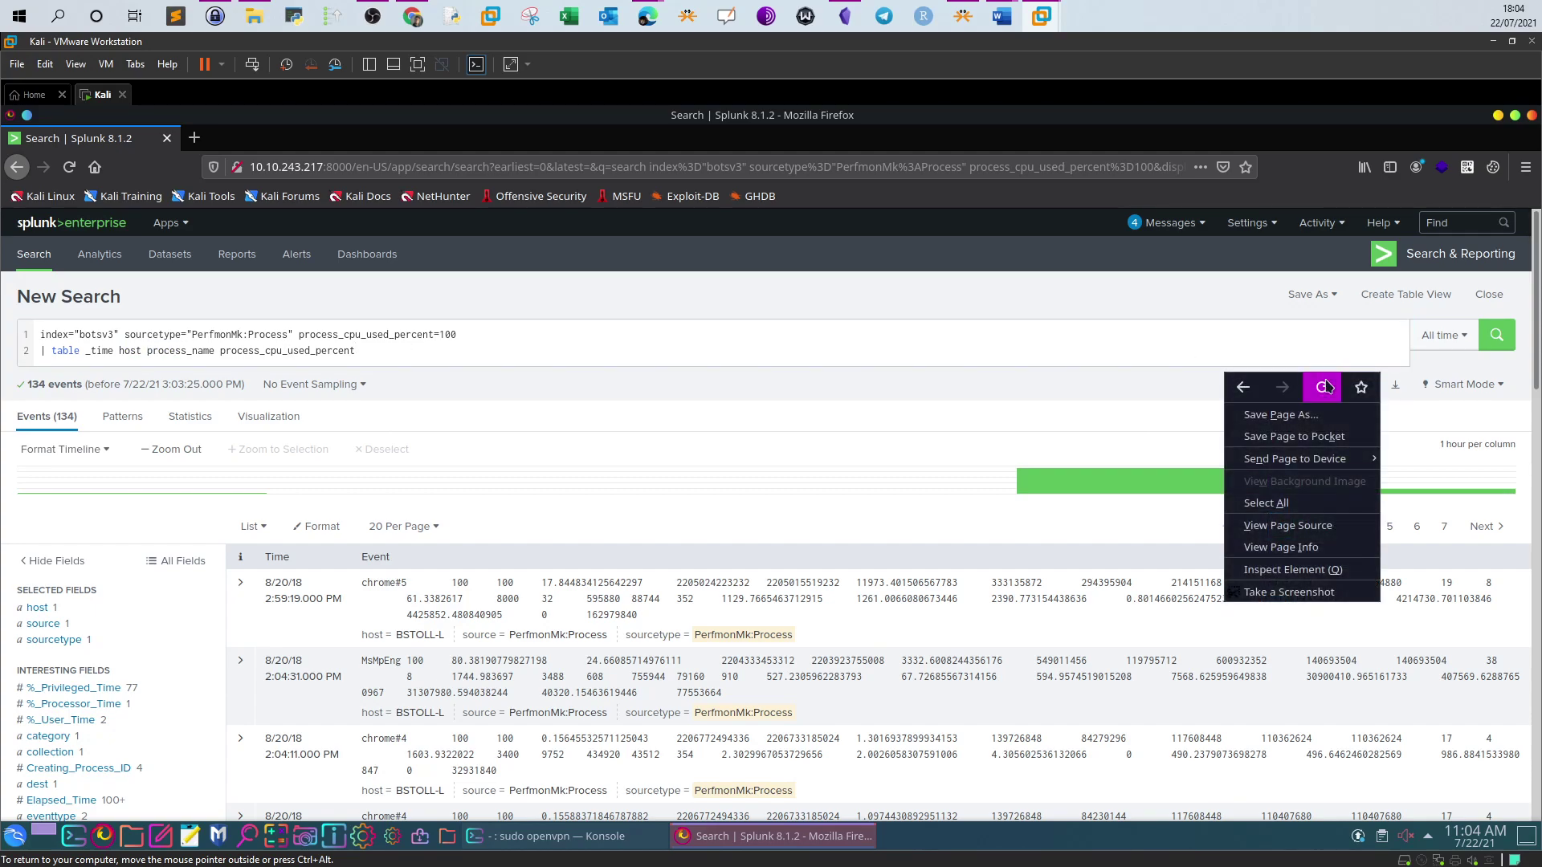
{"action": "left_click", "coordinate": [1496, 345]}
{"action": "left_click", "coordinate": [1497, 345]}
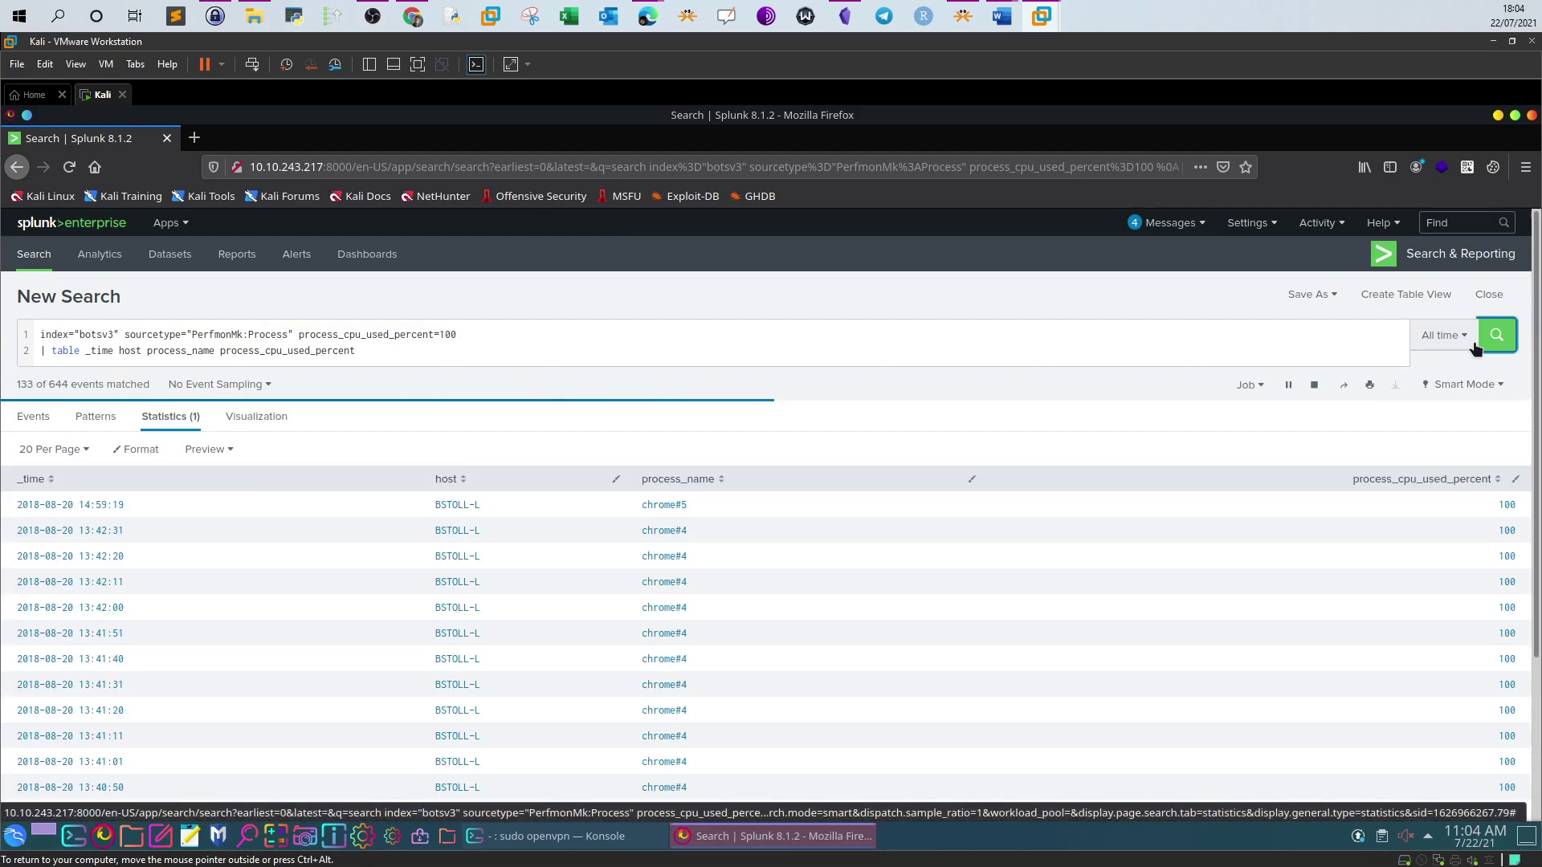
Step: Sort the CPU table oldest first and check chrome#5 against the TryHackMe second-process answer
{"action": "left_click", "coordinate": [33, 480]}
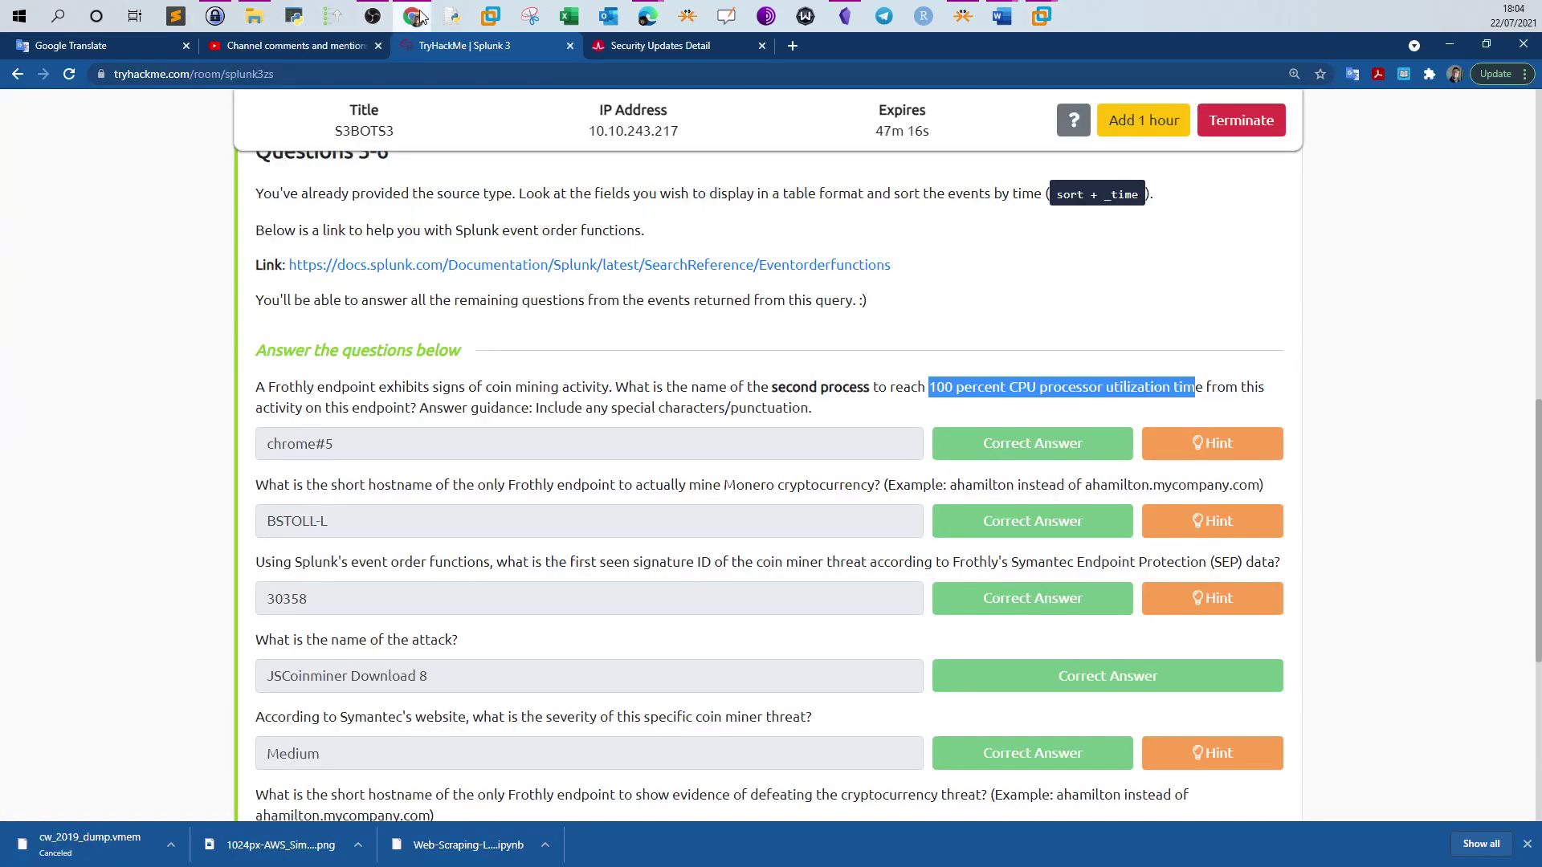
{"action": "left_click", "coordinate": [413, 16]}
{"action": "left_click_drag", "start_coordinate": [773, 388], "coordinate": [843, 393]}
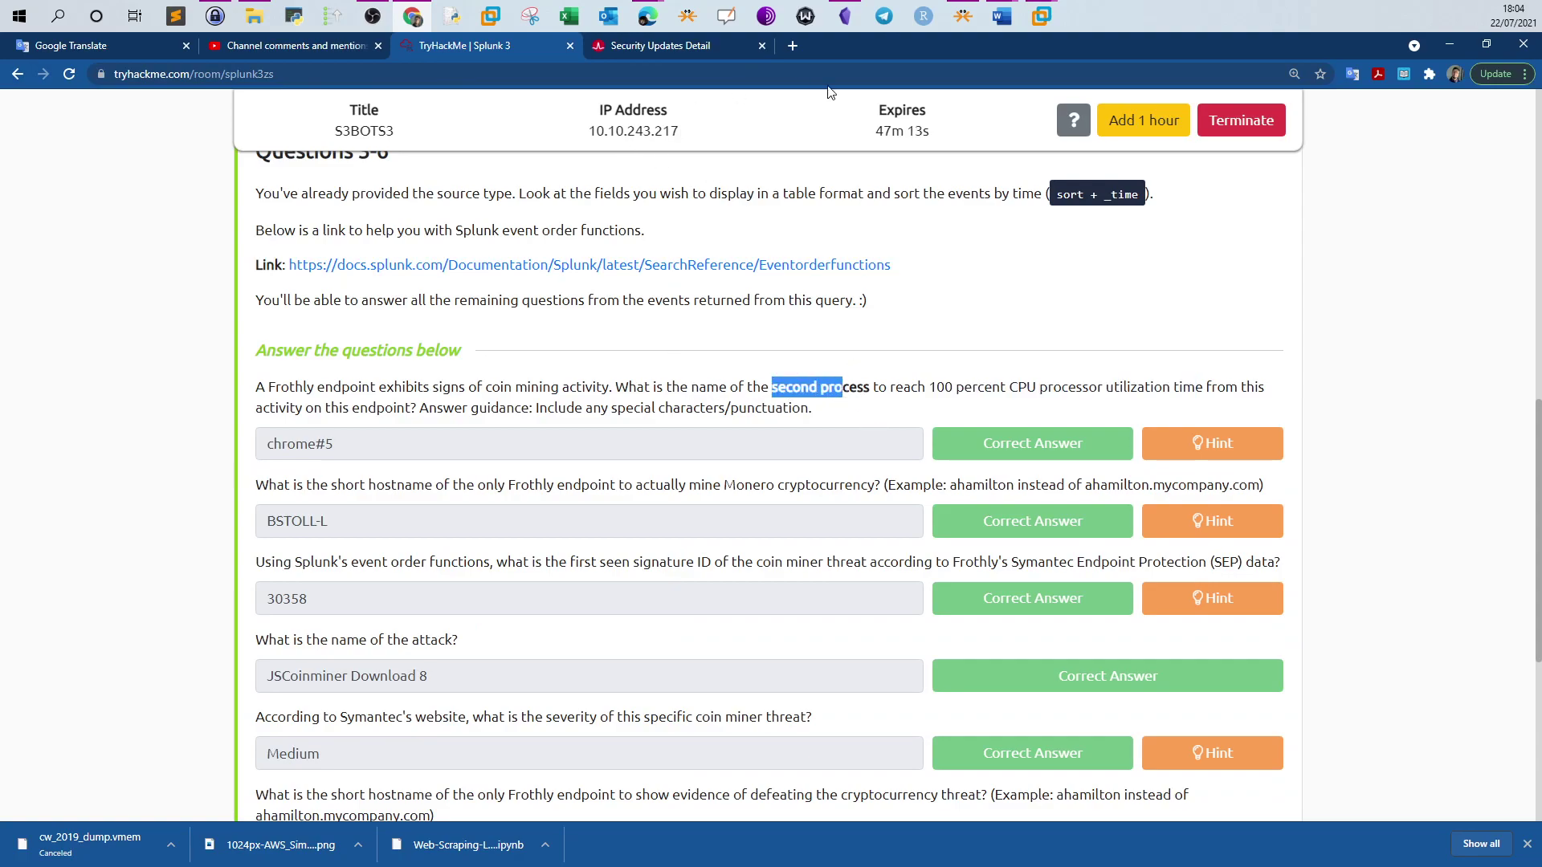
{"action": "left_click", "coordinate": [1042, 16]}
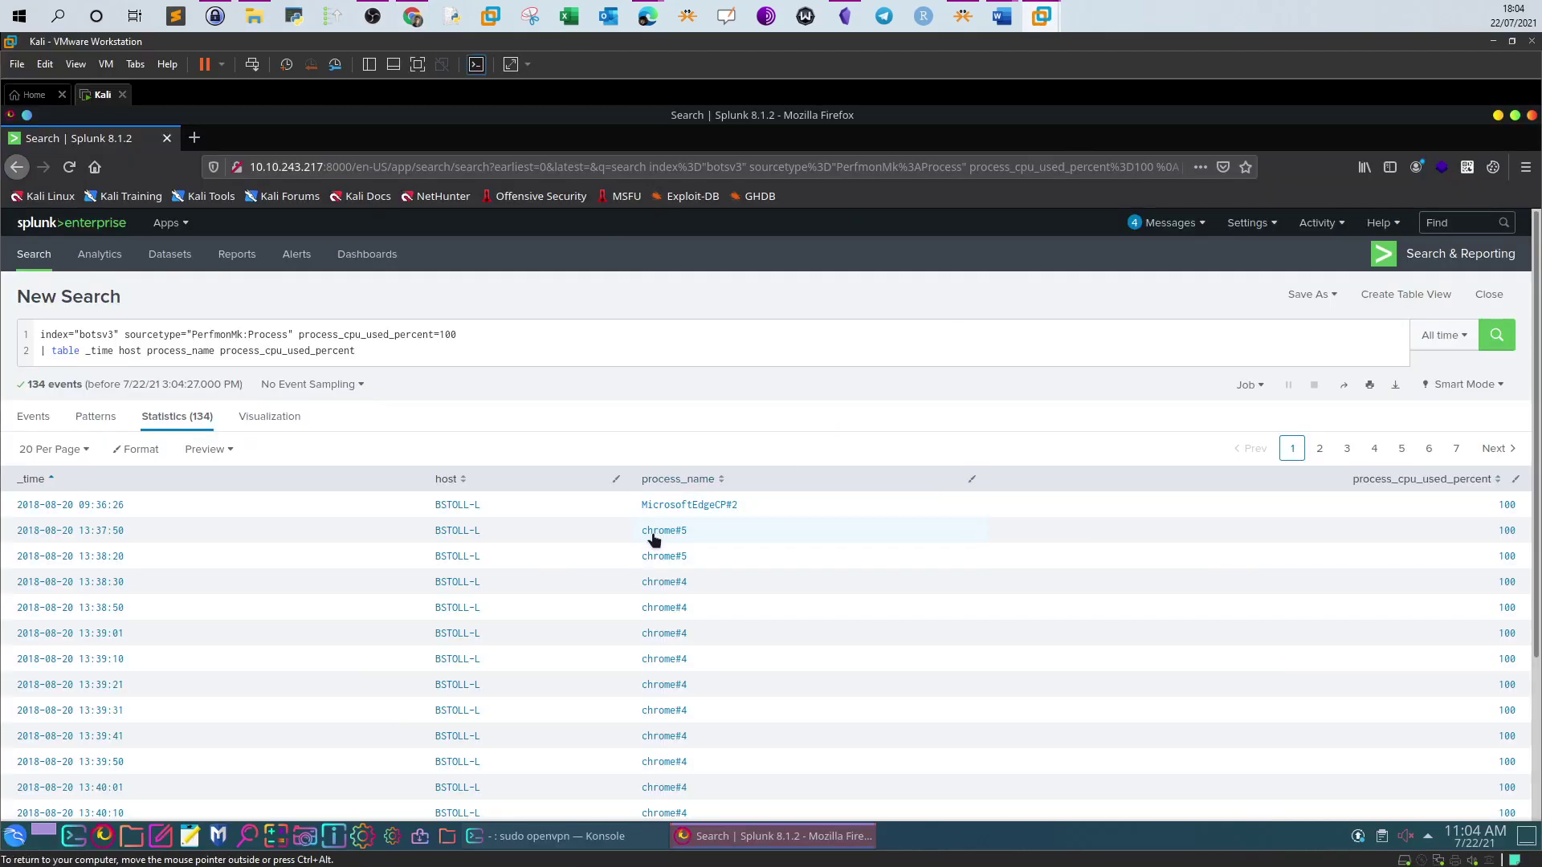
{"action": "left_click", "coordinate": [413, 16]}
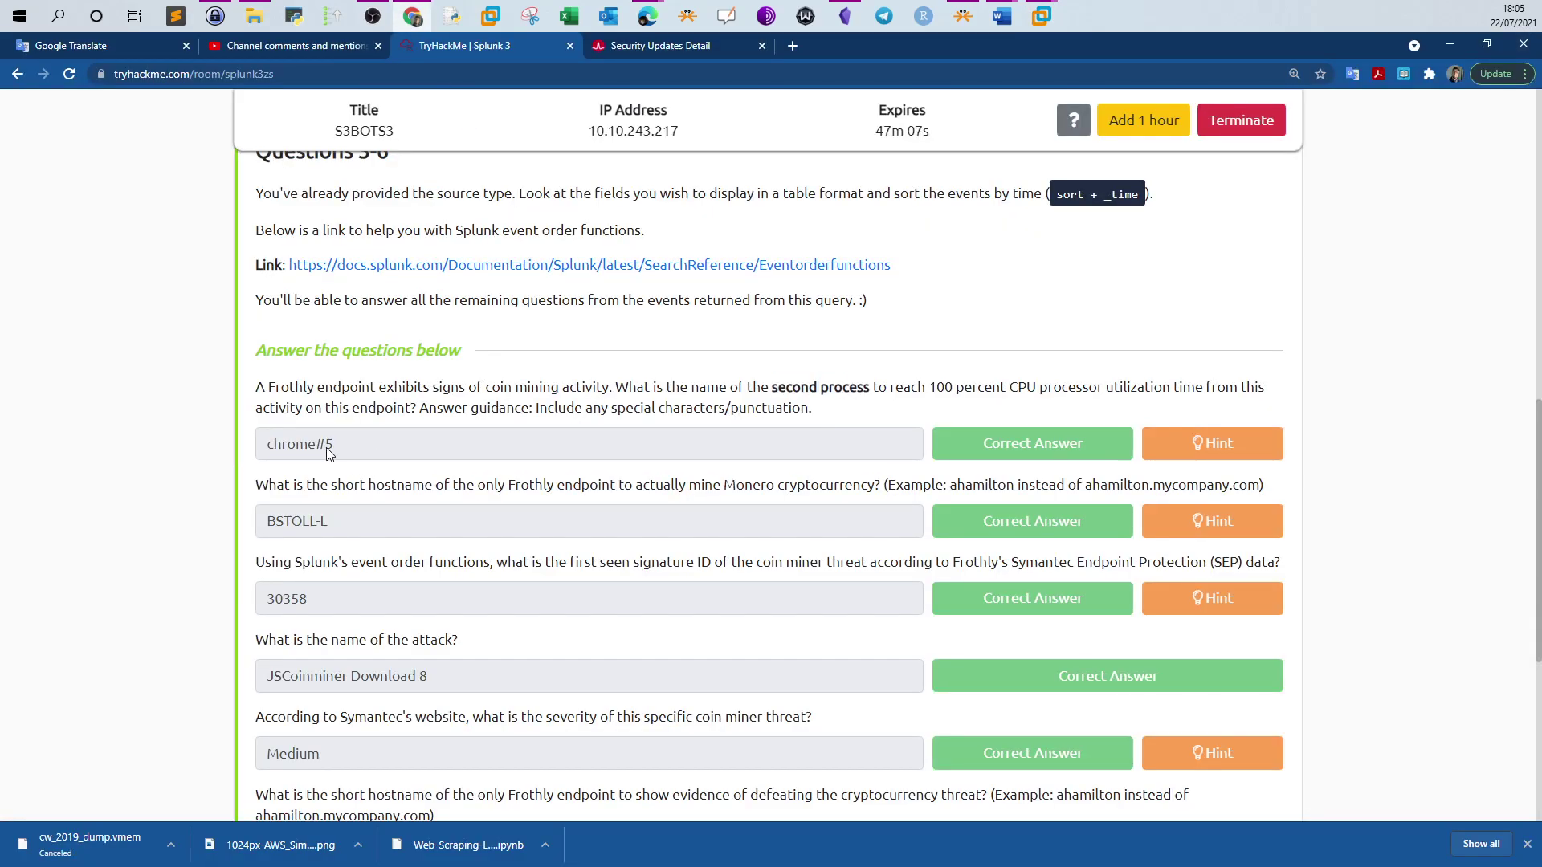
{"action": "triple_click", "coordinate": [270, 446]}
{"action": "left_click", "coordinate": [266, 488]}
Step: Select the BSTOLL-L host name in the Splunk table and return to the TryHackMe questions
{"action": "left_click", "coordinate": [1044, 18]}
{"action": "left_click", "coordinate": [1096, 91]}
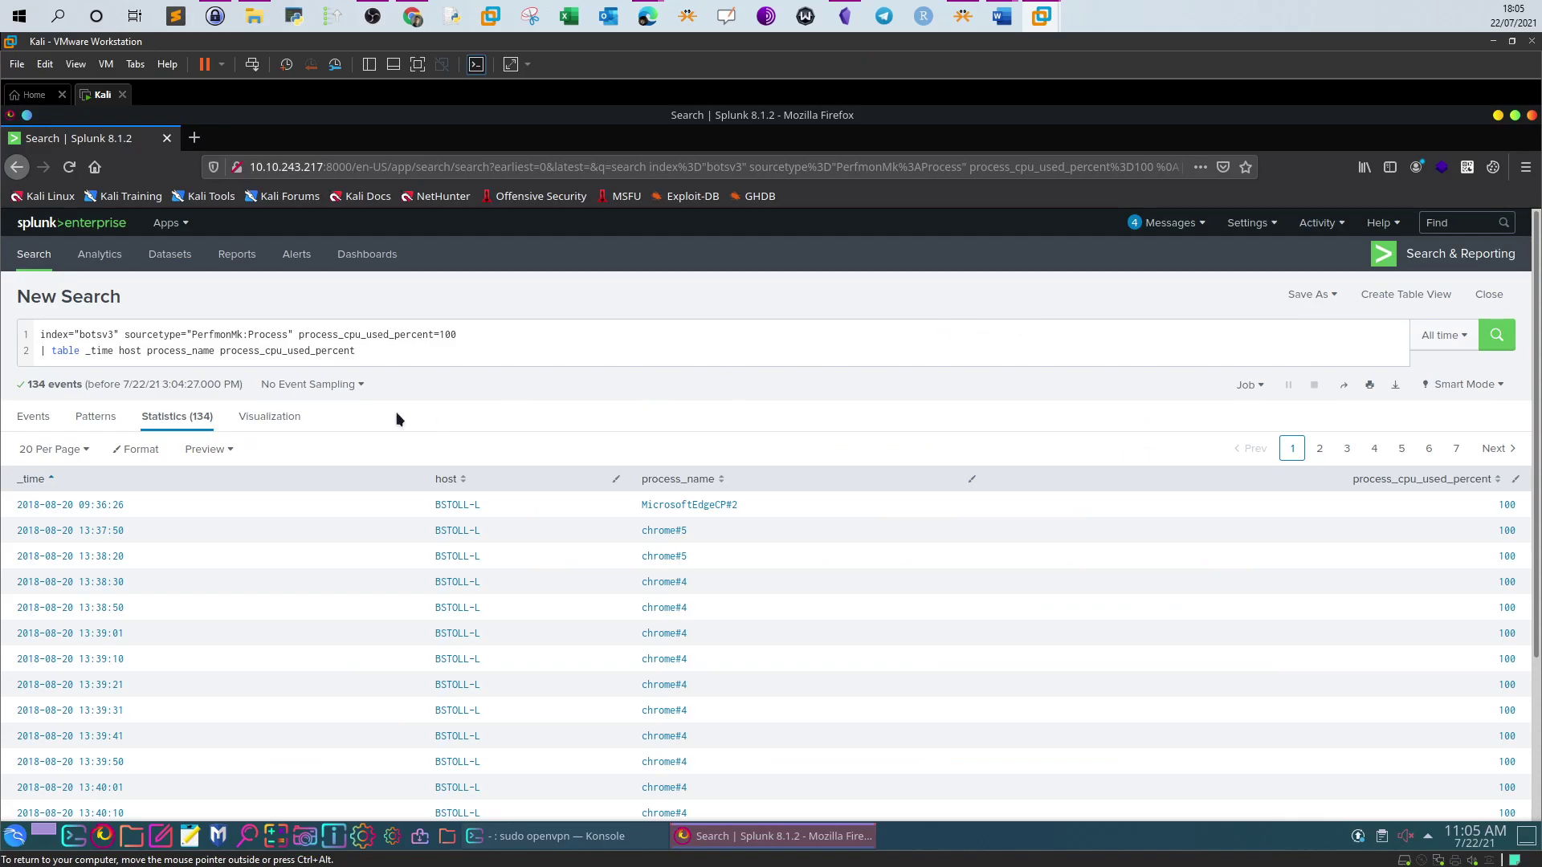
{"action": "left_click_drag", "start_coordinate": [118, 352], "coordinate": [141, 352]}
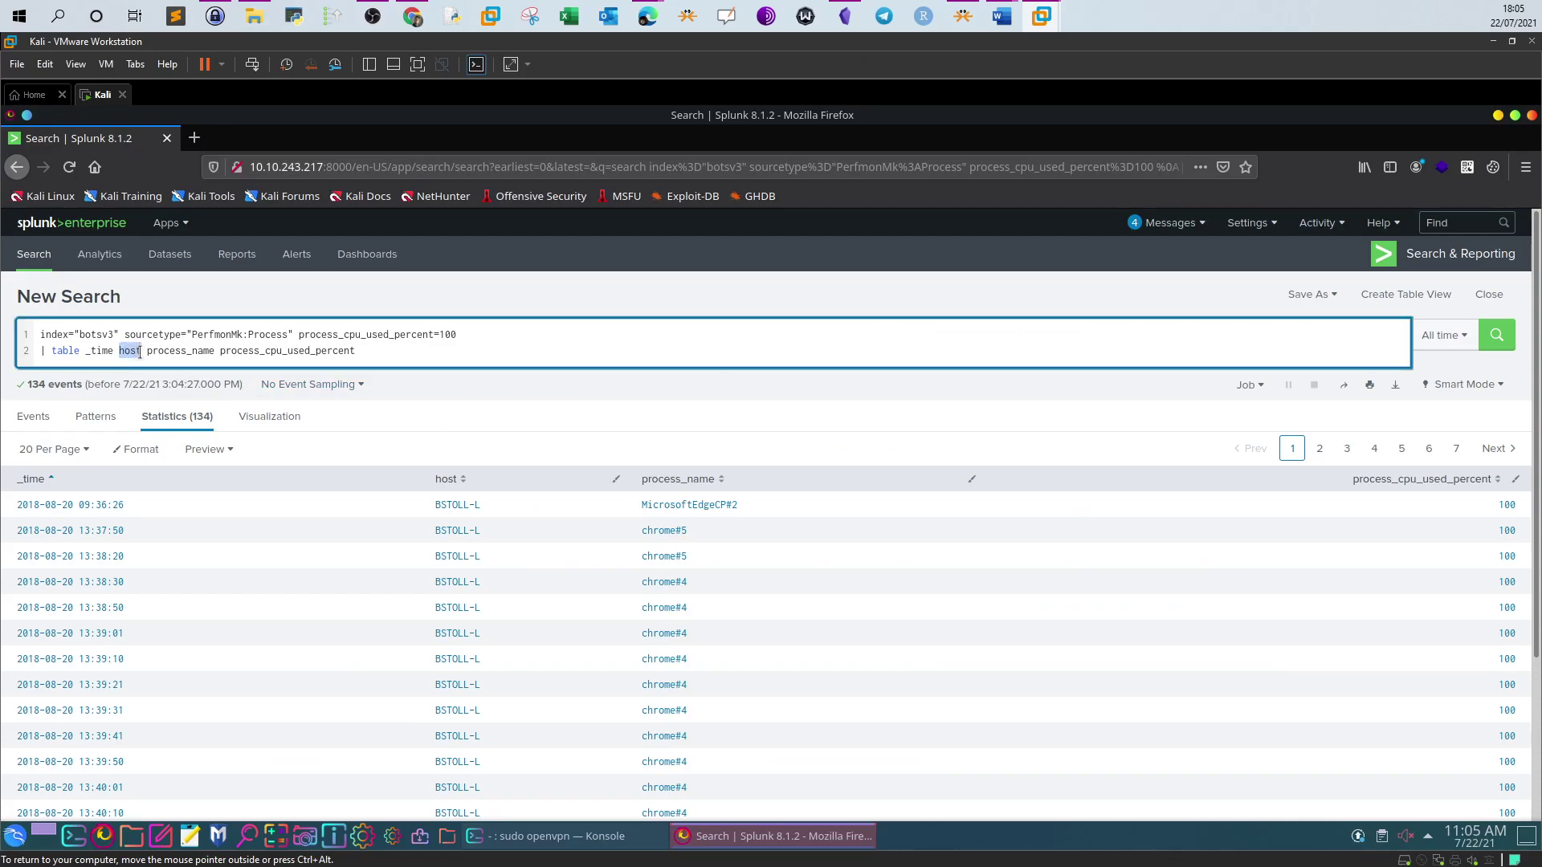
{"action": "left_click", "coordinate": [492, 537]}
{"action": "left_click_drag", "start_coordinate": [492, 536], "coordinate": [427, 537]}
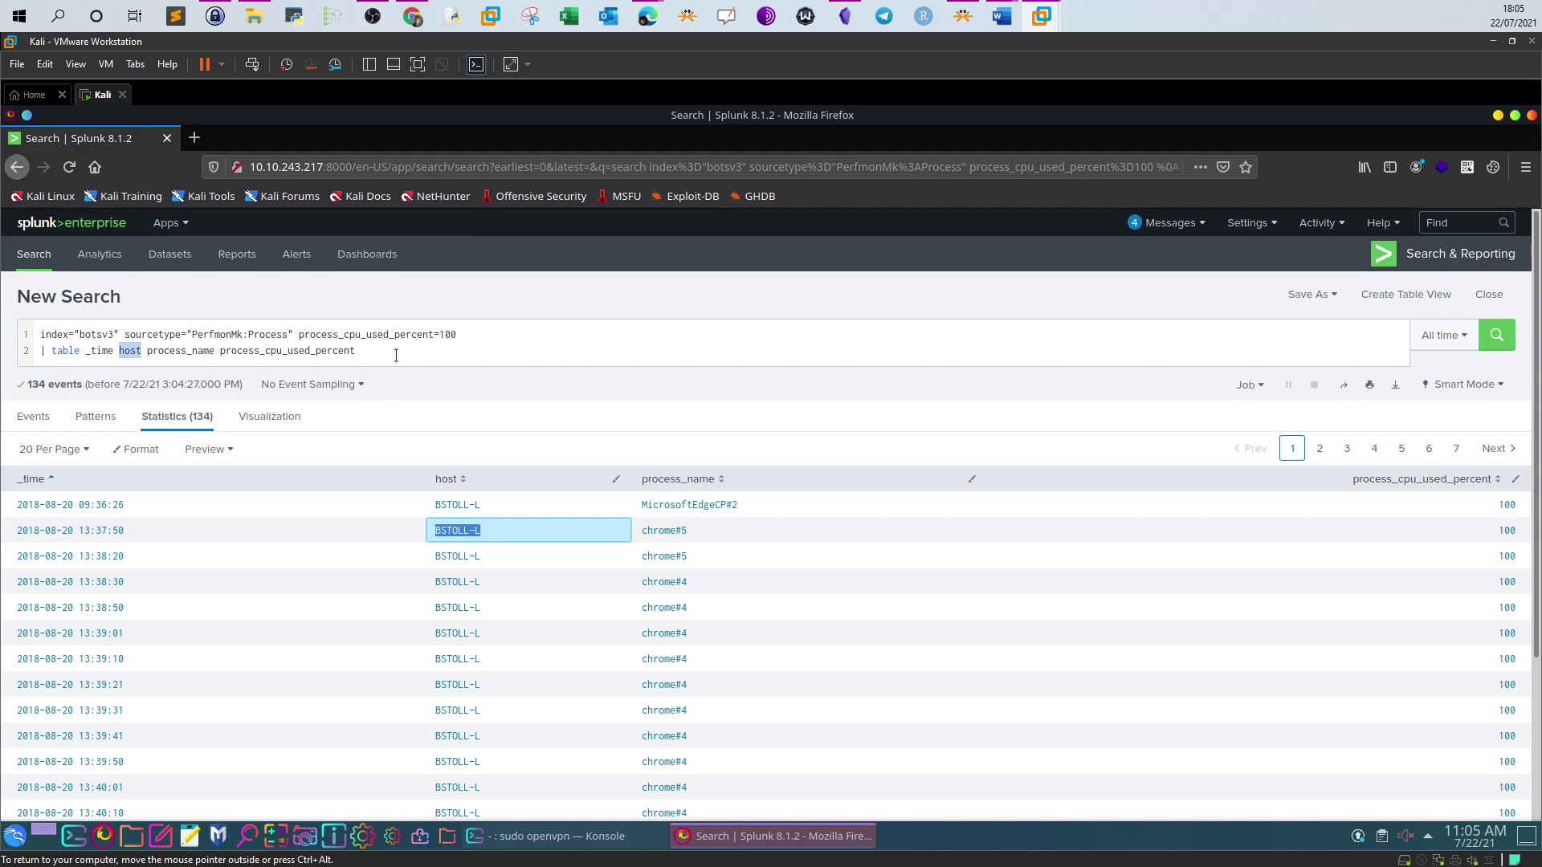
{"action": "left_click", "coordinate": [412, 16]}
Step: Read the third question, marking Symantec, signature ID and the event order functions hint
{"action": "left_click_drag", "start_coordinate": [336, 518], "coordinate": [267, 524]}
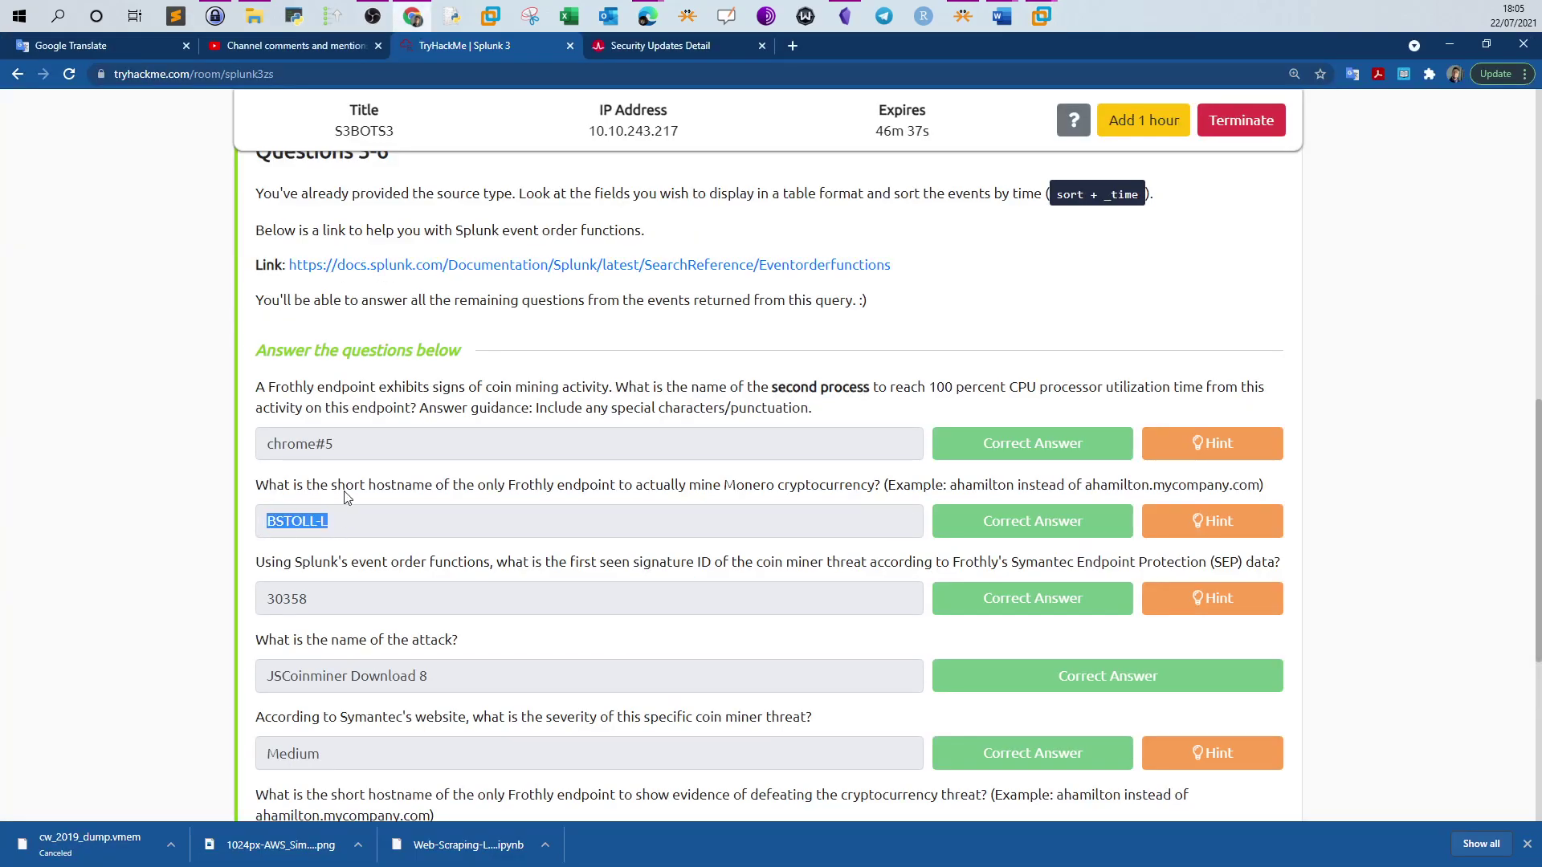
{"action": "scroll", "coordinate": [394, 480], "scroll_direction": "down", "scroll_amount": 2}
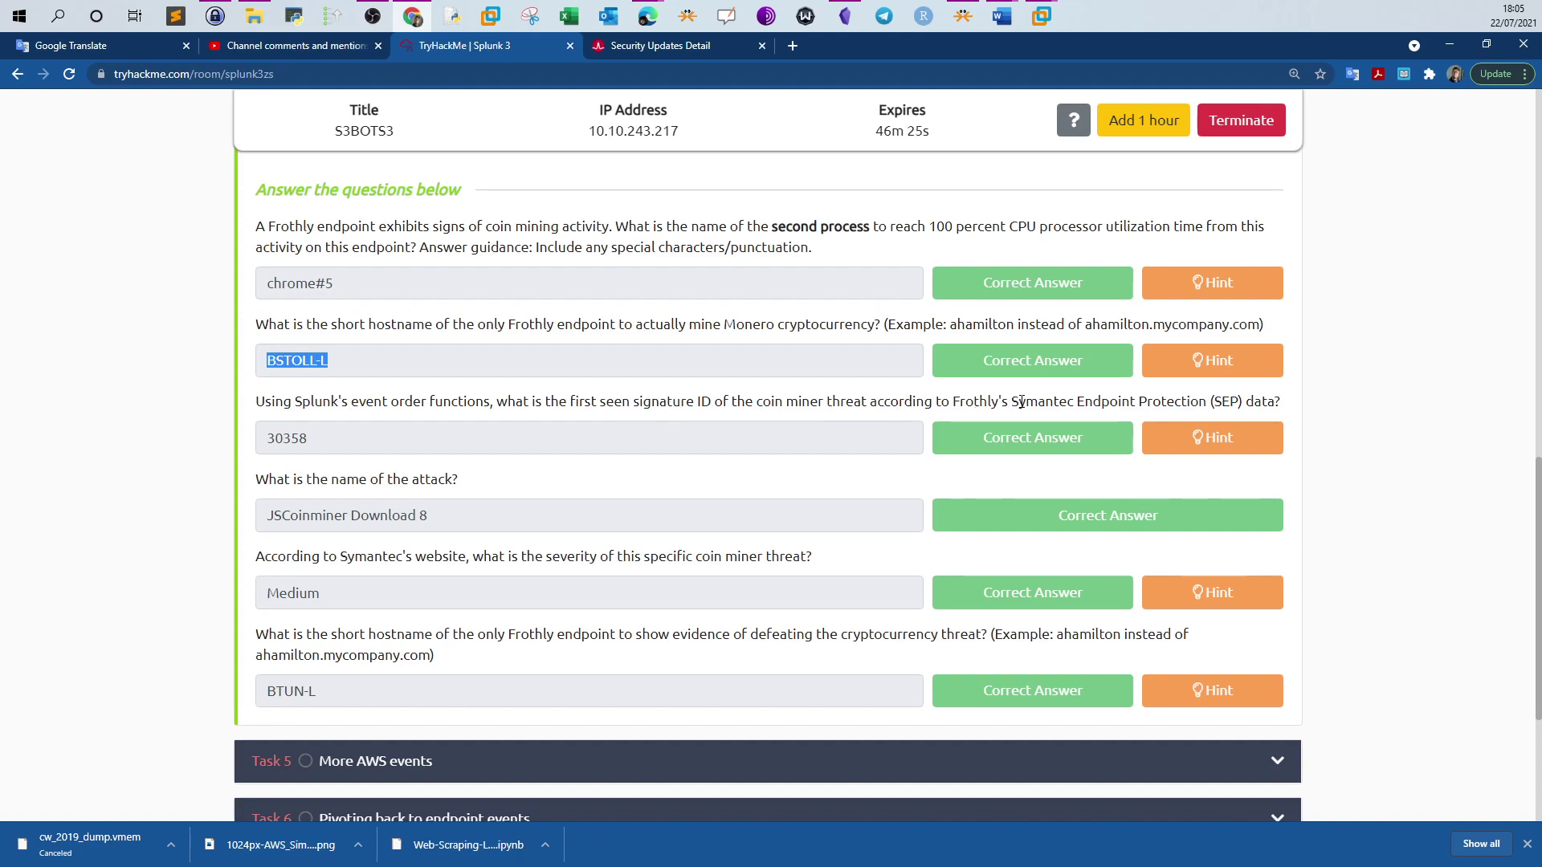
{"action": "left_click_drag", "start_coordinate": [1012, 402], "coordinate": [1204, 406]}
{"action": "left_click", "coordinate": [988, 402]}
{"action": "left_click", "coordinate": [1204, 406]}
{"action": "left_click_drag", "start_coordinate": [711, 403], "coordinate": [637, 408]}
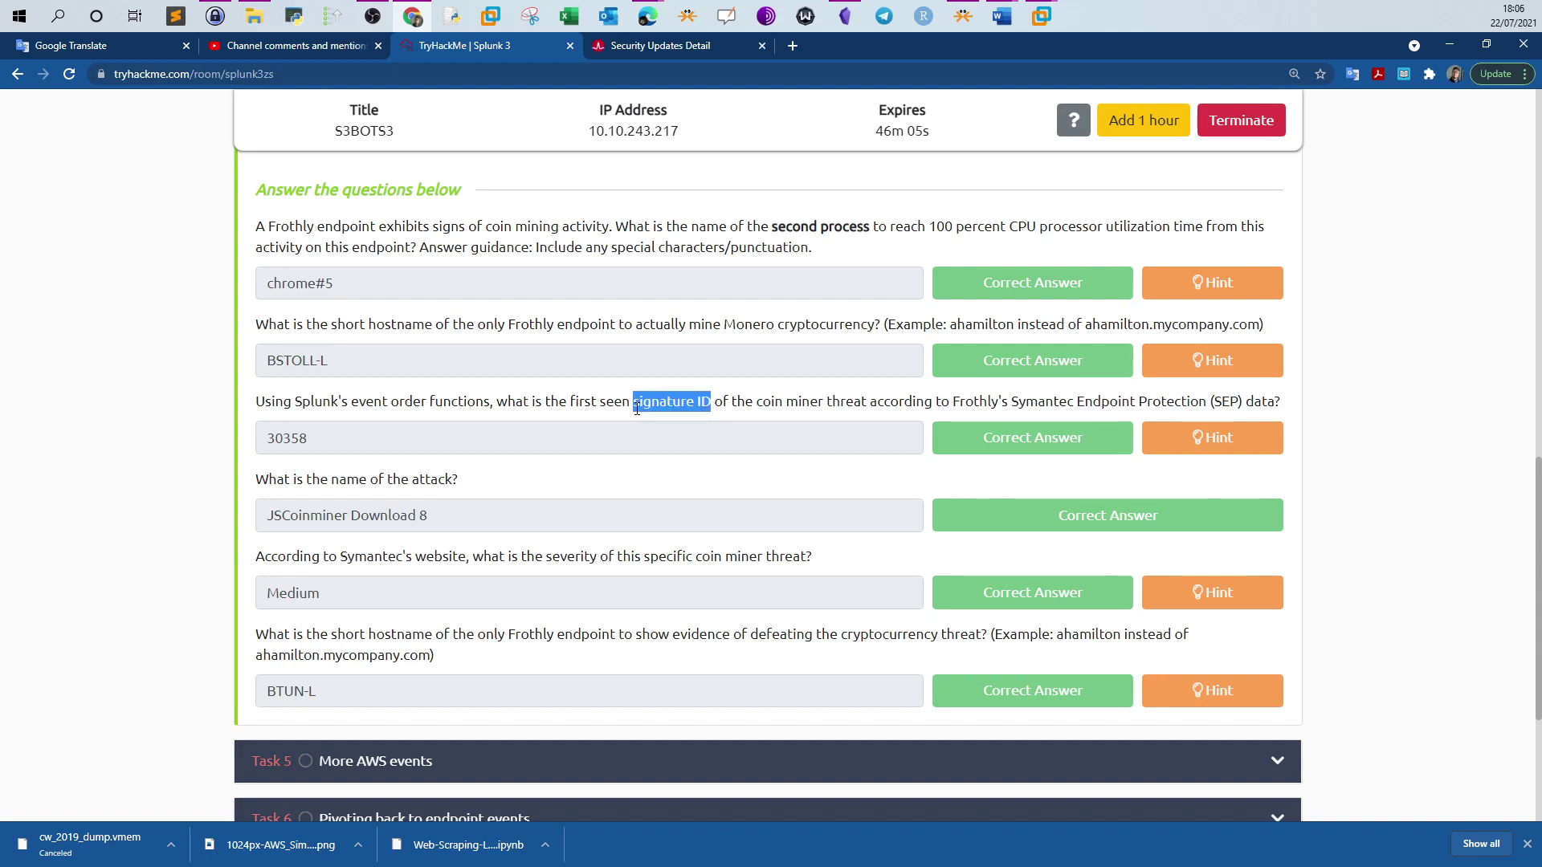
{"action": "left_click", "coordinate": [645, 409]}
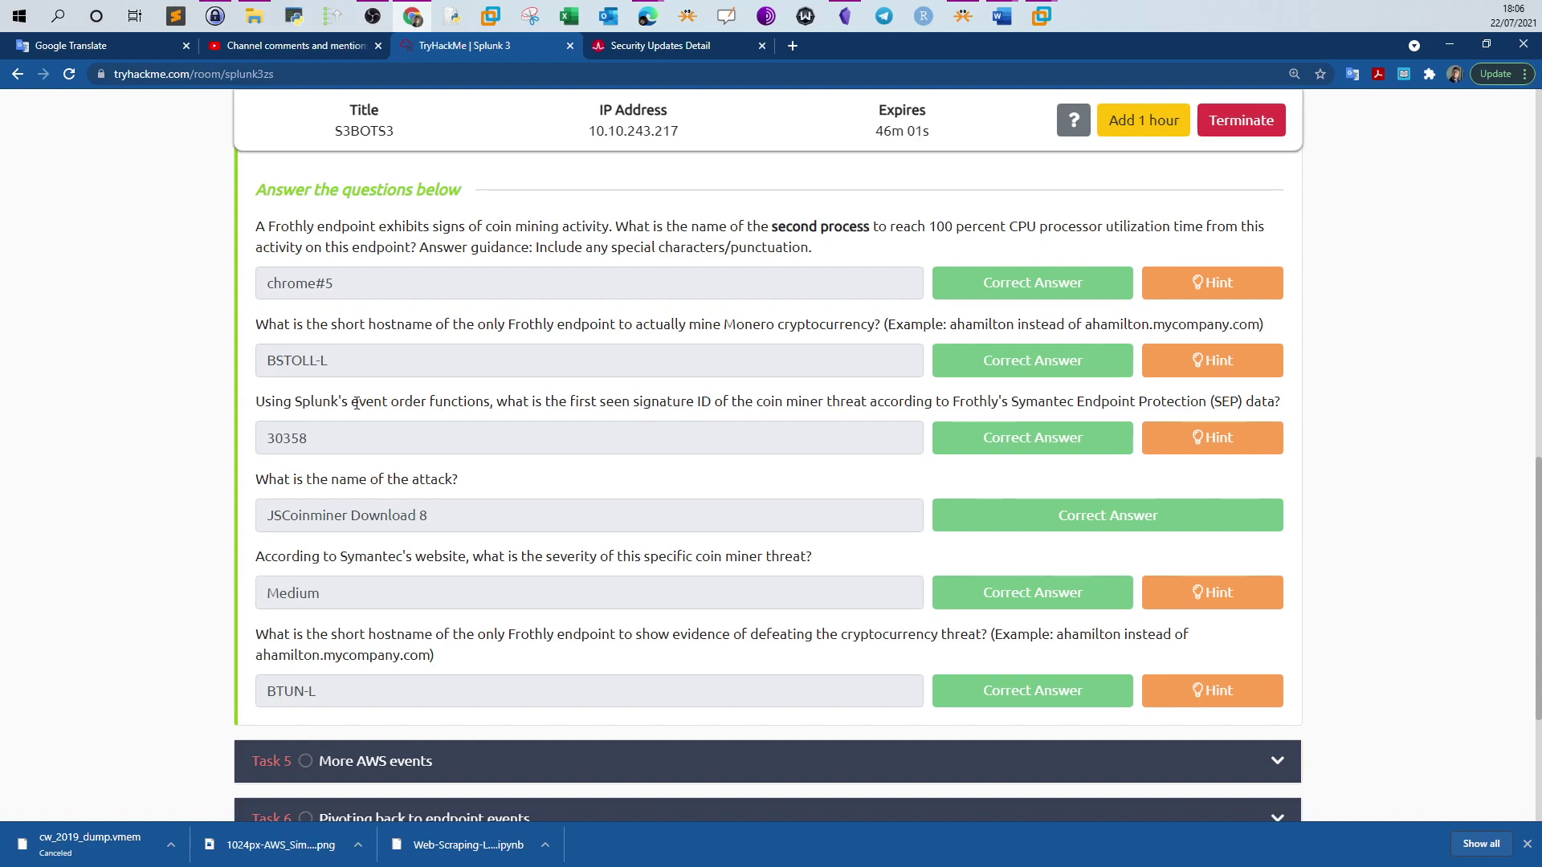
{"action": "left_click_drag", "start_coordinate": [354, 404], "coordinate": [458, 404]}
Step: Take the Symantec *coin* signature table query from the Obsidian notes back to Splunk
{"action": "left_click", "coordinate": [844, 16]}
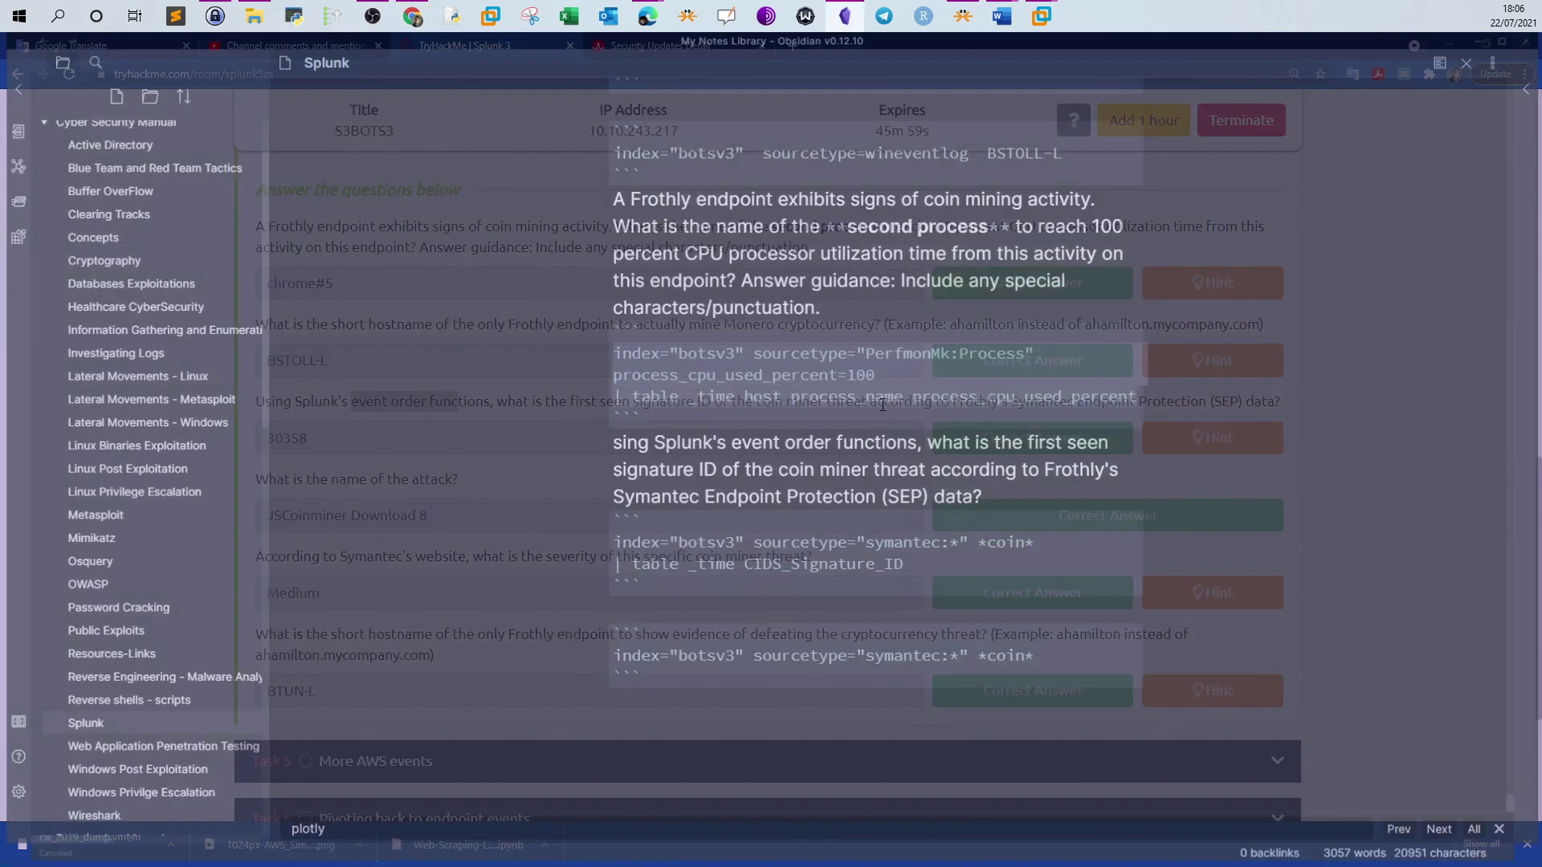
{"action": "left_click_drag", "start_coordinate": [934, 576], "coordinate": [599, 557]}
{"action": "key", "text": "ctrl+c"}
{"action": "left_click", "coordinate": [844, 16]}
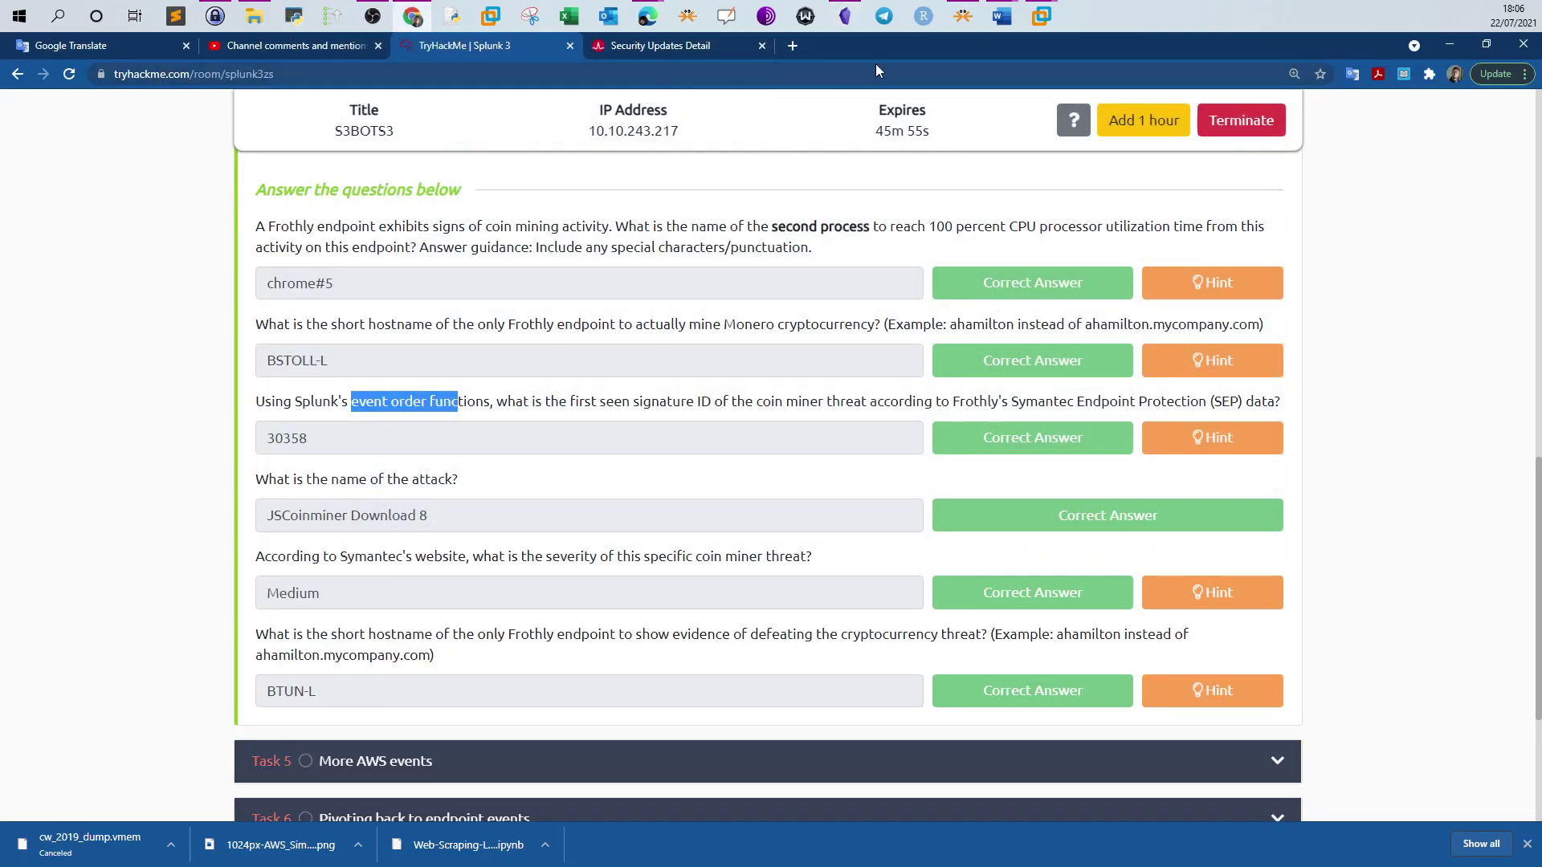
{"action": "left_click", "coordinate": [1042, 16]}
Step: Paste the Symantec *coin* table query into the Splunk search box, replacing the CPU query
{"action": "left_click", "coordinate": [485, 351]}
{"action": "key", "text": "ctrl+a"}
{"action": "key", "text": "ctrl+v"}
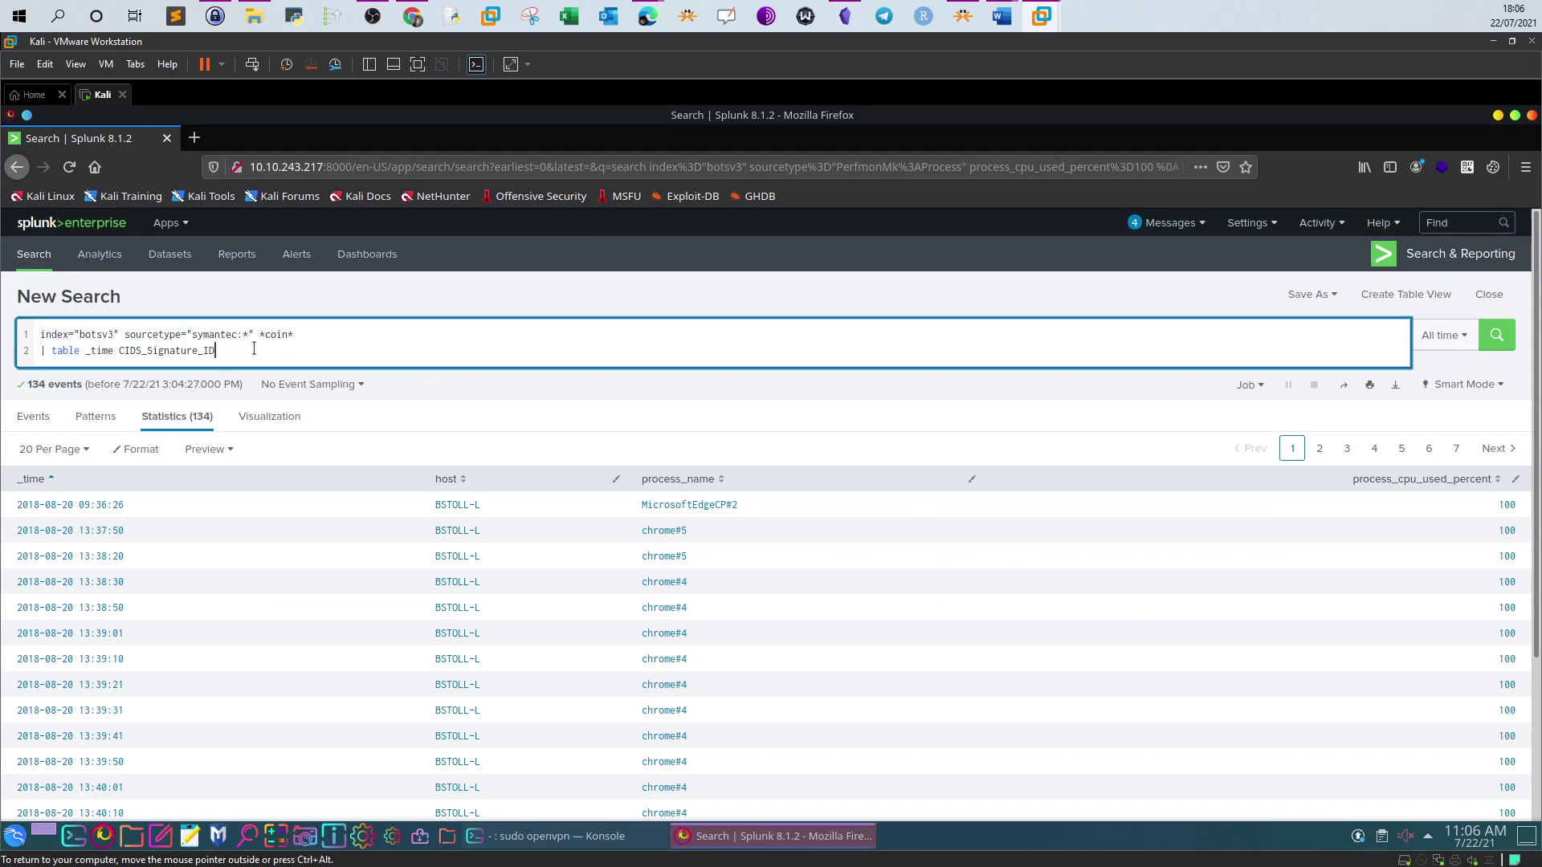
Step: Trim the query to index="botsv3" sourcetype="symantec:*", removing the coin filter and table line
{"action": "left_click_drag", "start_coordinate": [254, 349], "coordinate": [16, 351]}
{"action": "left_click", "coordinate": [211, 351]}
{"action": "mouse_move", "coordinate": [217, 351]}
{"action": "left_mouse_down"}
{"action": "mouse_move", "coordinate": [241, 334]}
{"action": "mouse_move", "coordinate": [219, 351]}
{"action": "left_mouse_up"}
{"action": "left_click", "coordinate": [219, 351]}
{"action": "left_click", "coordinate": [258, 334], "text": "shift"}
{"action": "key", "text": "BackSpace"}
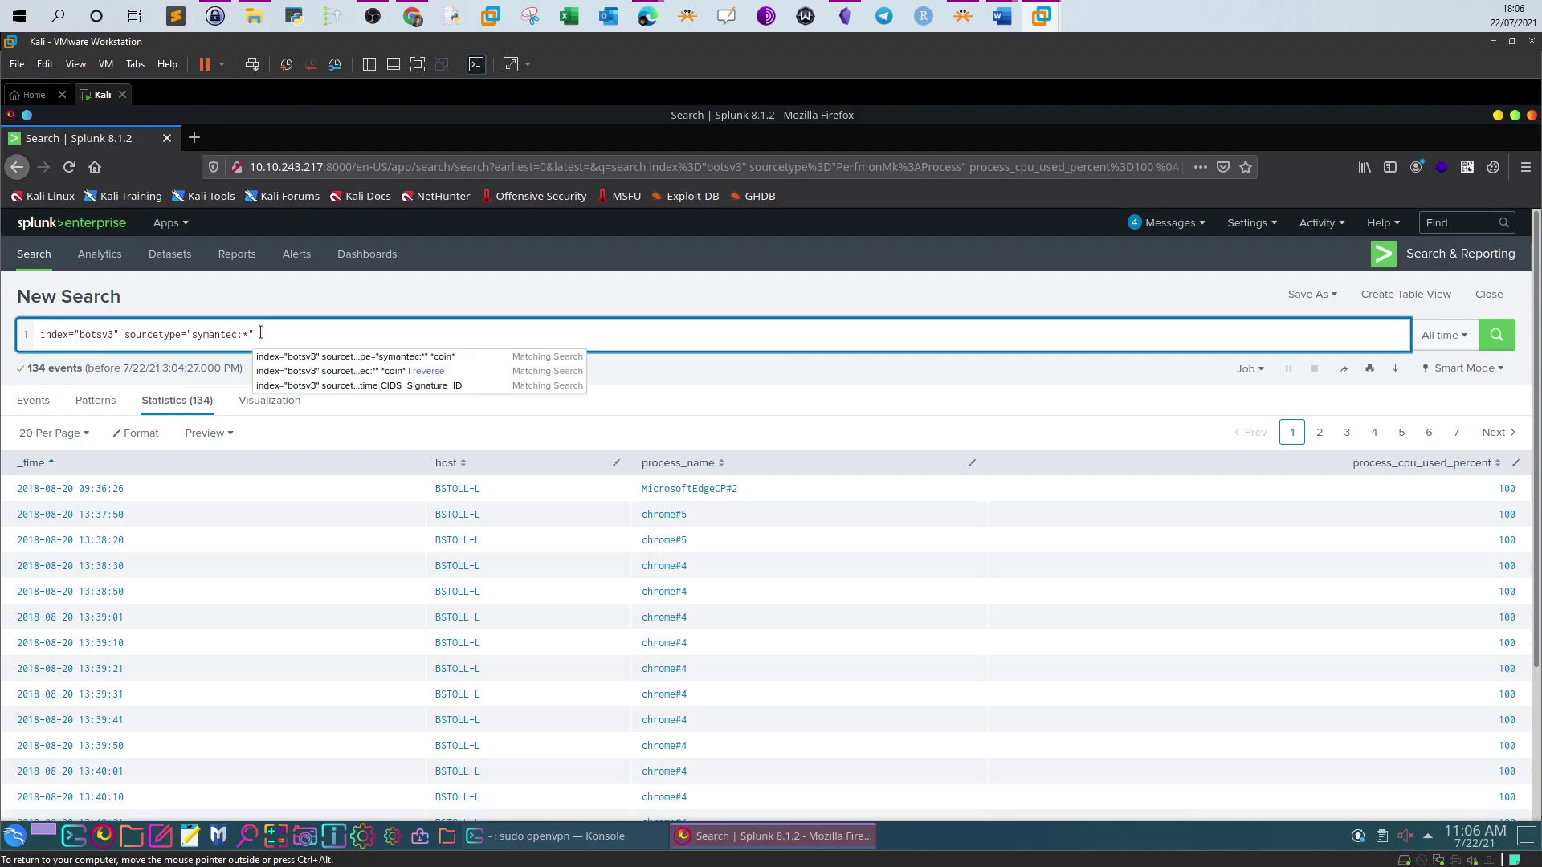
{"action": "left_click", "coordinate": [261, 333]}
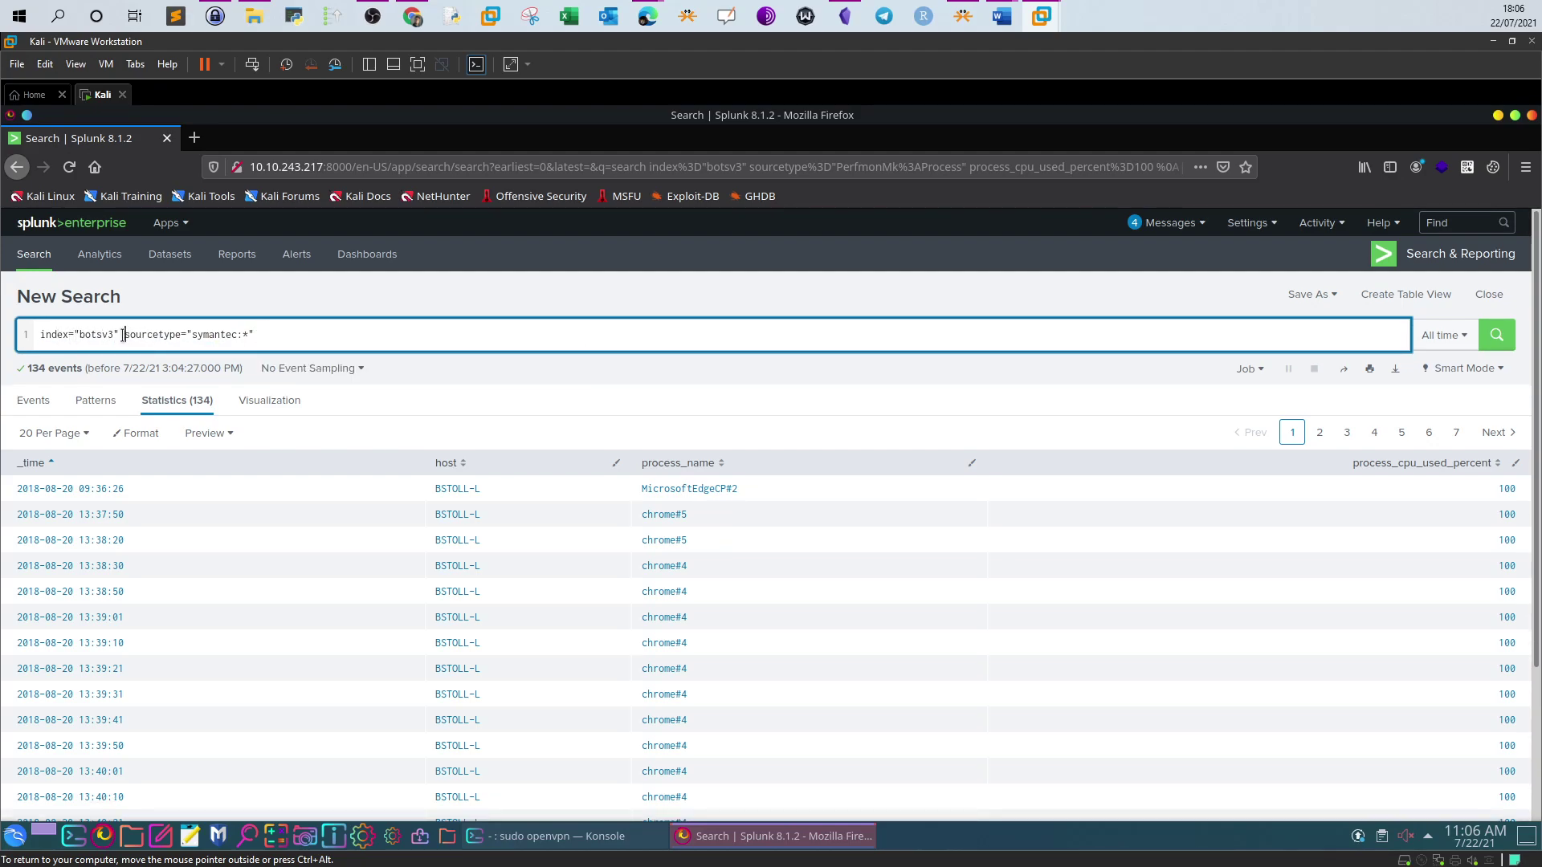
{"action": "left_click_drag", "start_coordinate": [123, 336], "coordinate": [251, 337]}
{"action": "left_click", "coordinate": [250, 341]}
{"action": "left_click", "coordinate": [254, 336]}
{"action": "left_click", "coordinate": [1499, 338]}
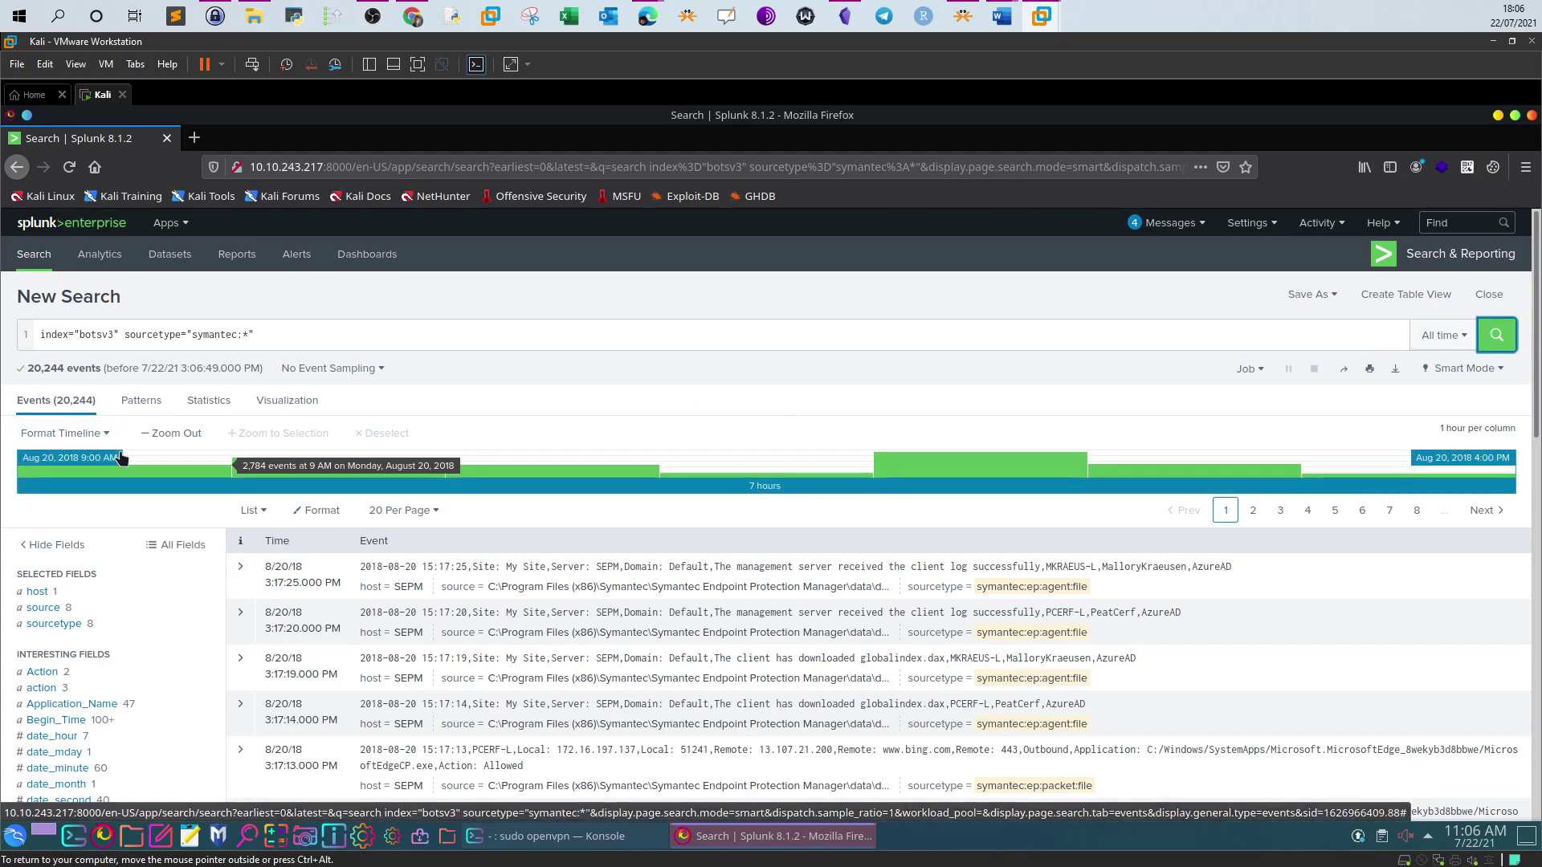
{"action": "scroll", "coordinate": [121, 458], "scroll_direction": "down", "scroll_amount": 5}
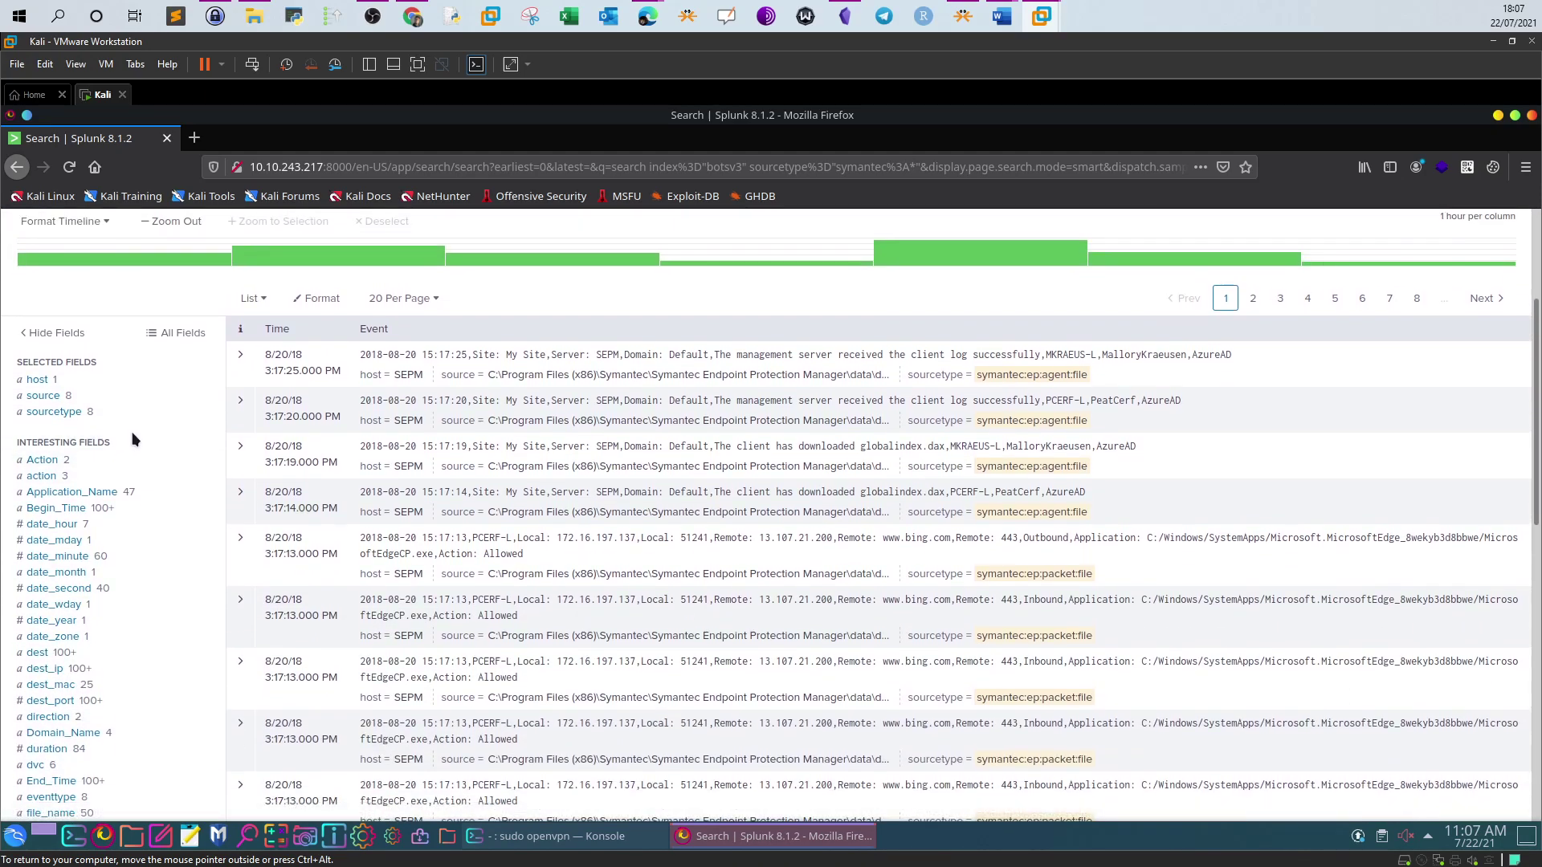
{"action": "scroll", "coordinate": [133, 438], "scroll_direction": "down", "scroll_amount": 5}
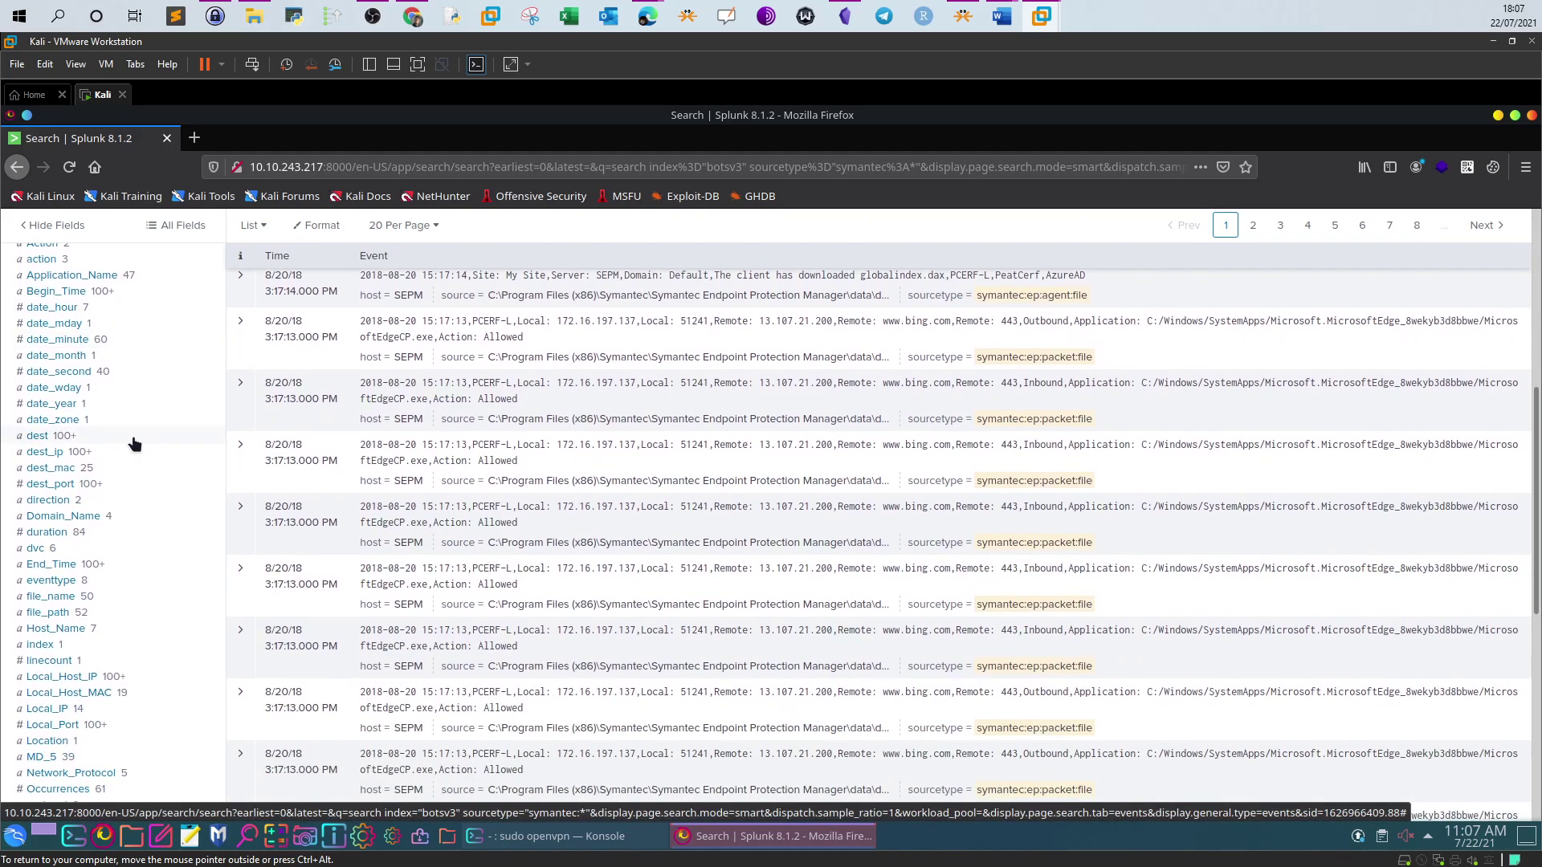
{"action": "scroll", "coordinate": [133, 440], "scroll_direction": "down", "scroll_amount": 8}
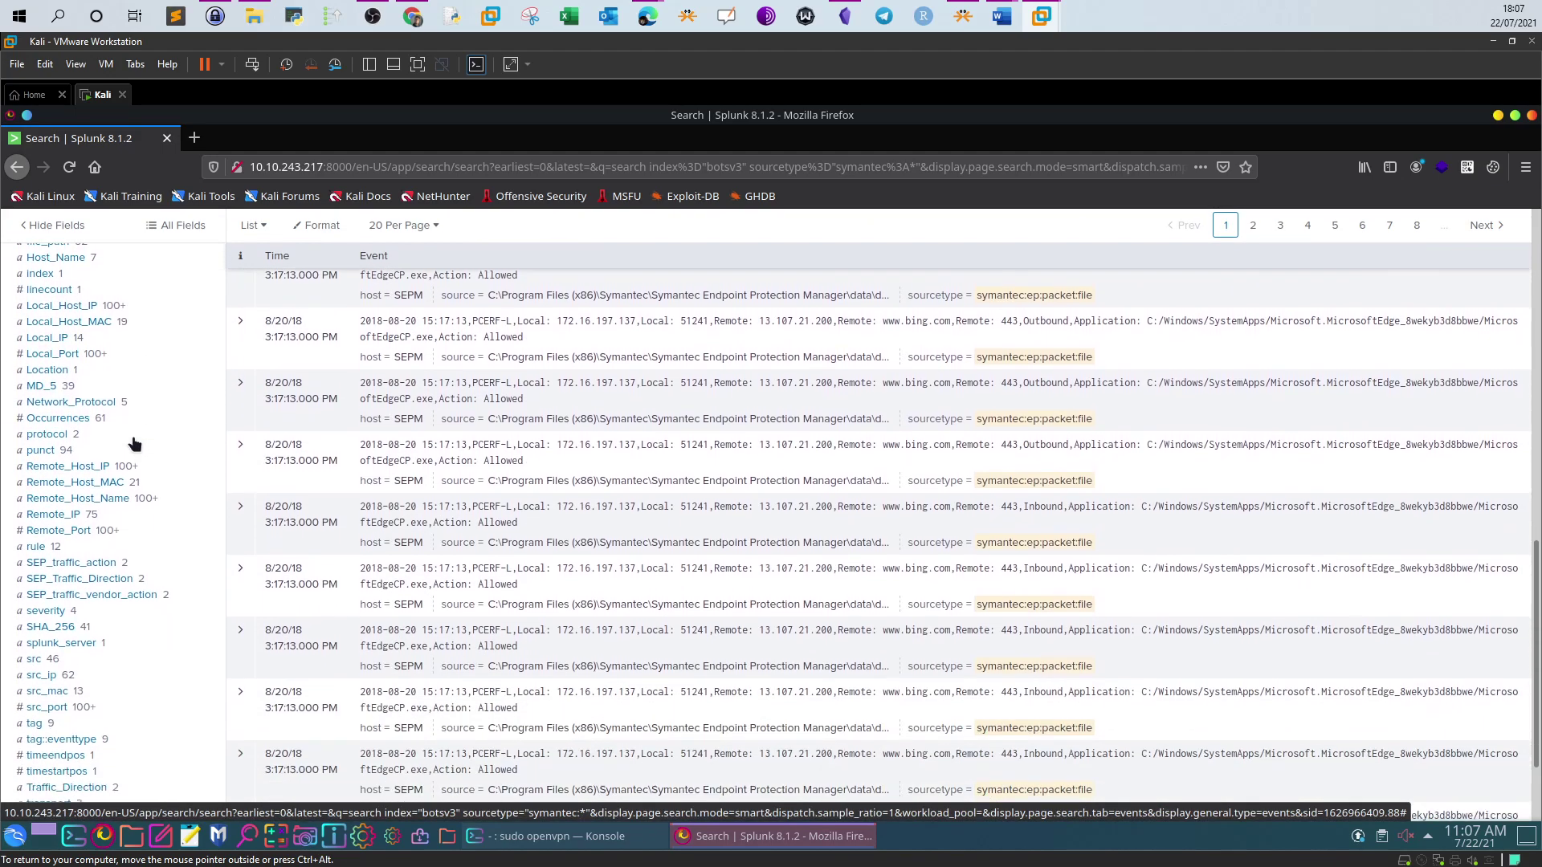
{"action": "scroll", "coordinate": [134, 442], "scroll_direction": "up", "scroll_amount": 9}
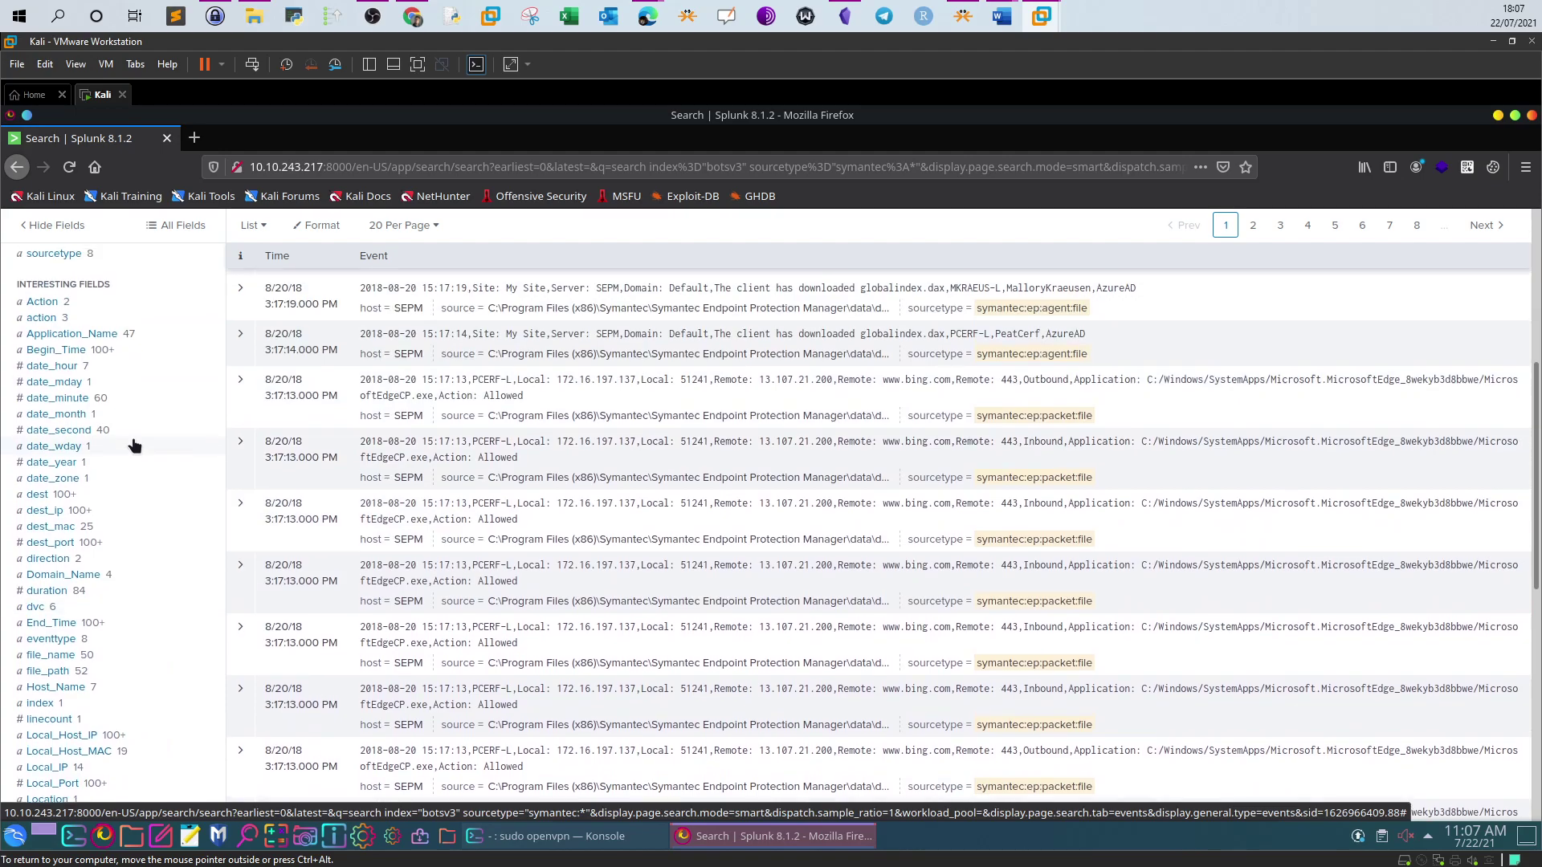
{"action": "scroll", "coordinate": [133, 445], "scroll_direction": "up", "scroll_amount": 2}
{"action": "scroll", "coordinate": [81, 450], "scroll_direction": "down", "scroll_amount": 6}
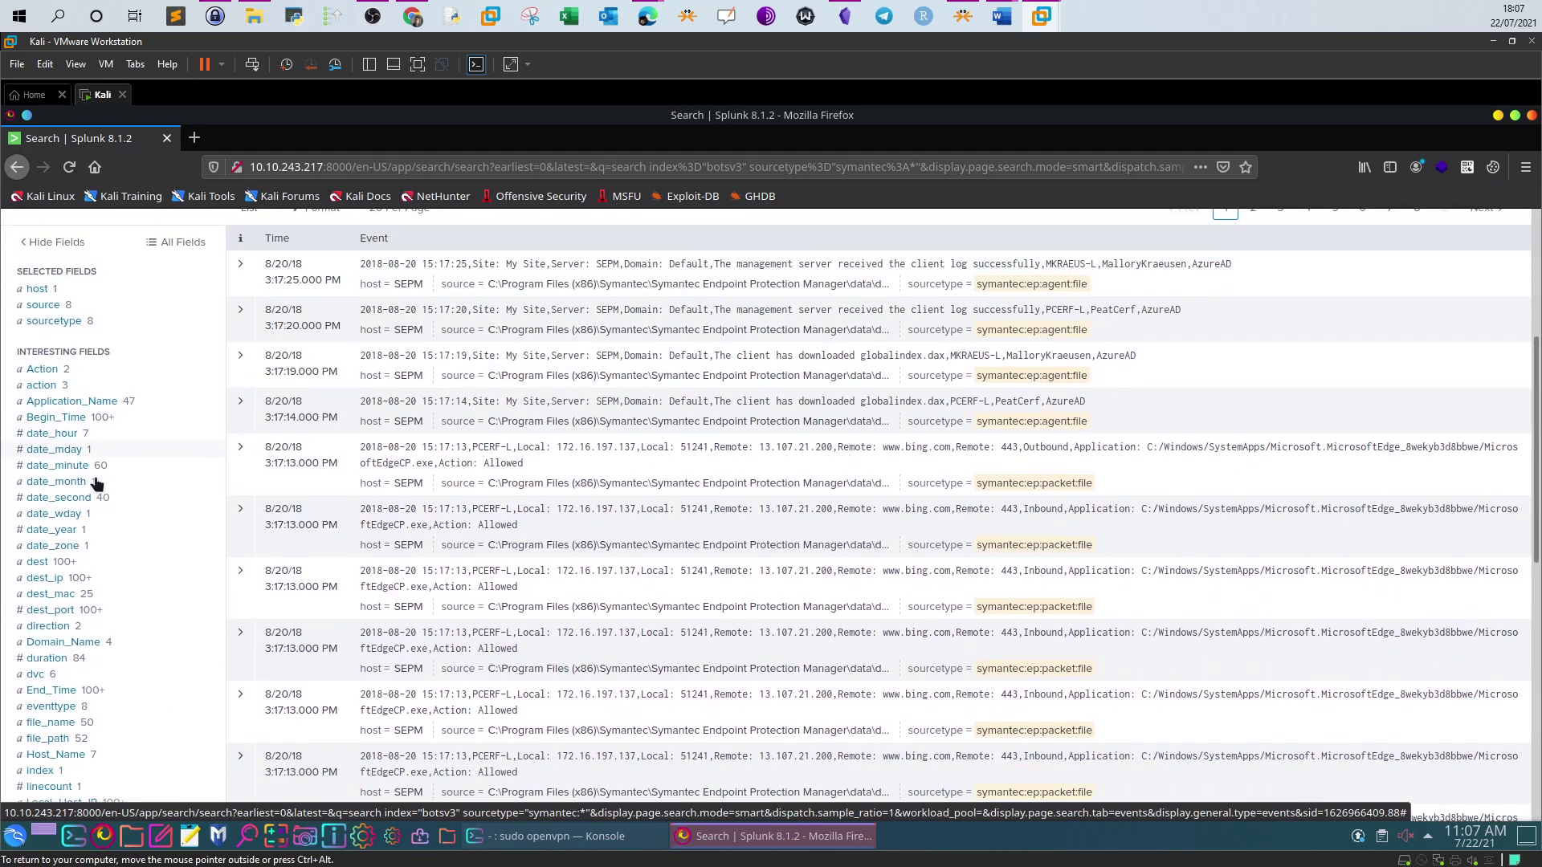
{"action": "scroll", "coordinate": [96, 483], "scroll_direction": "down", "scroll_amount": 6}
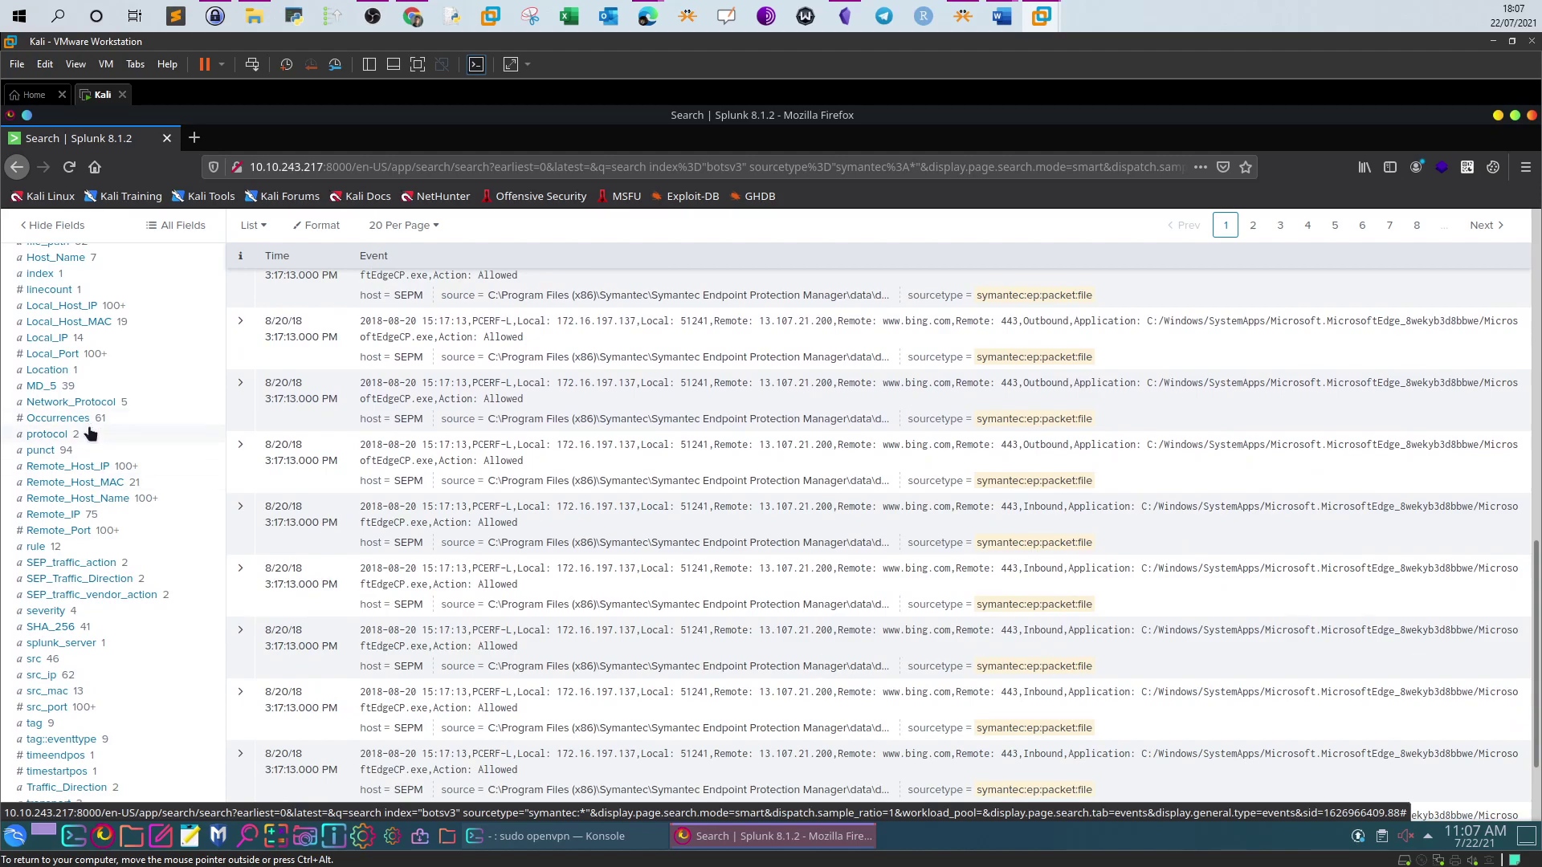
{"action": "scroll", "coordinate": [94, 440], "scroll_direction": "down", "scroll_amount": 2}
{"action": "scroll", "coordinate": [95, 440], "scroll_direction": "down", "scroll_amount": 1}
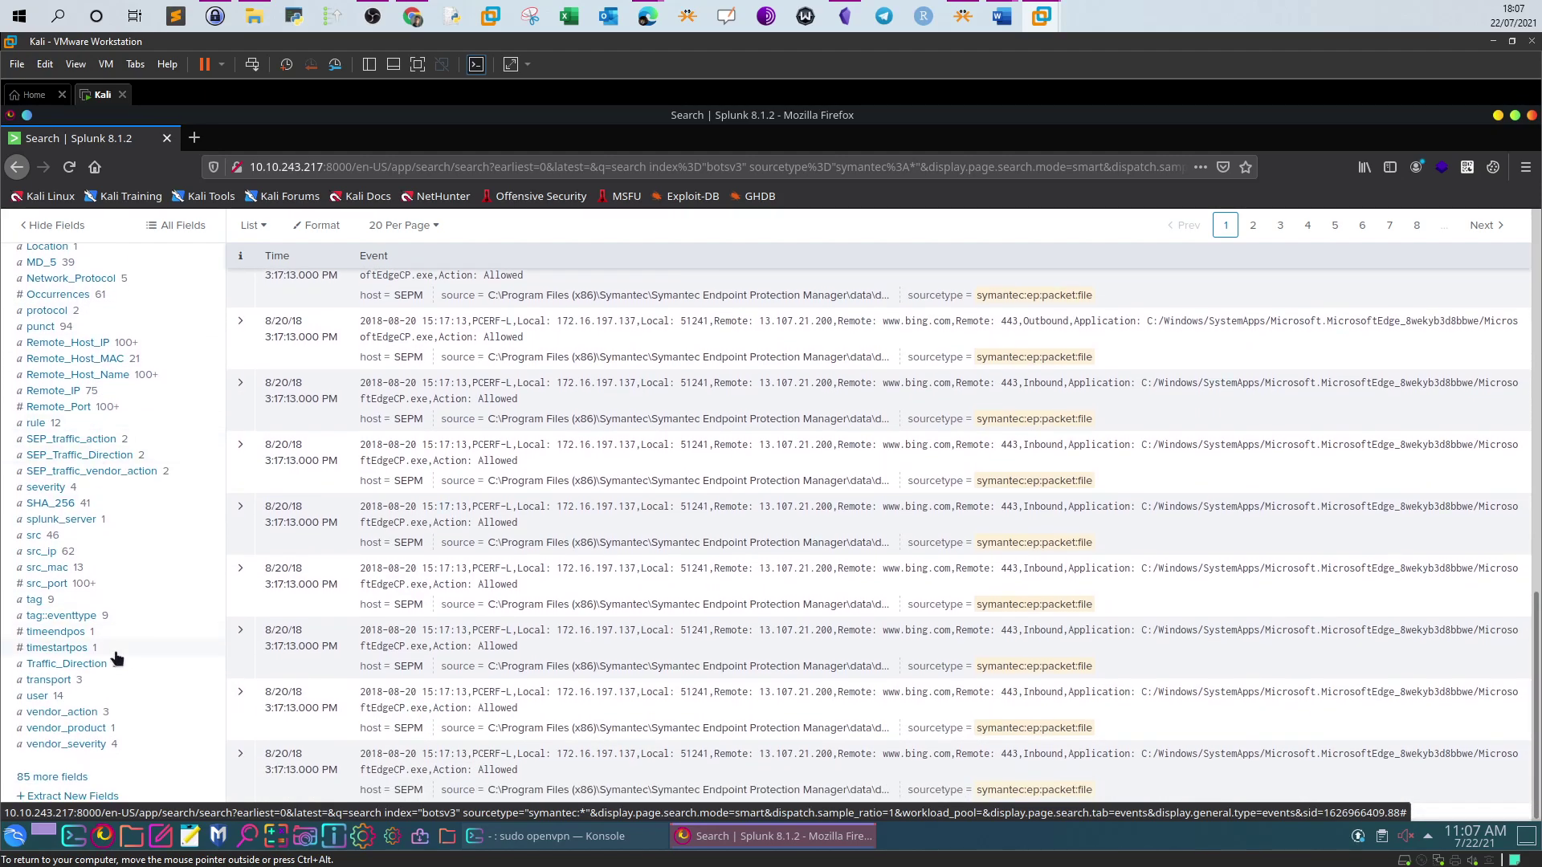
{"action": "left_click", "coordinate": [53, 778]}
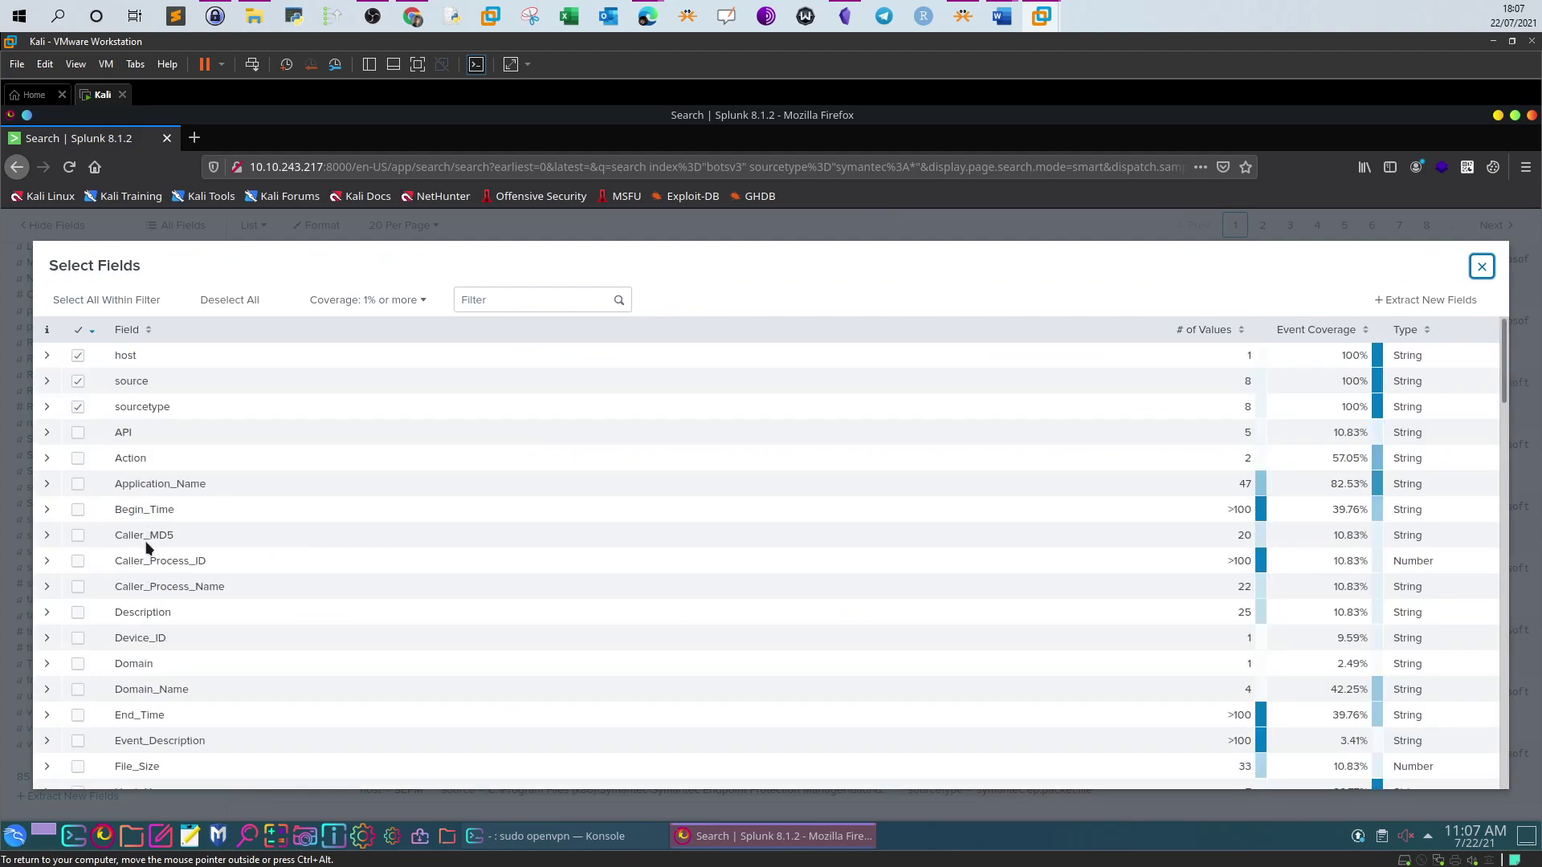
{"action": "scroll", "coordinate": [148, 534], "scroll_direction": "down", "scroll_amount": 9}
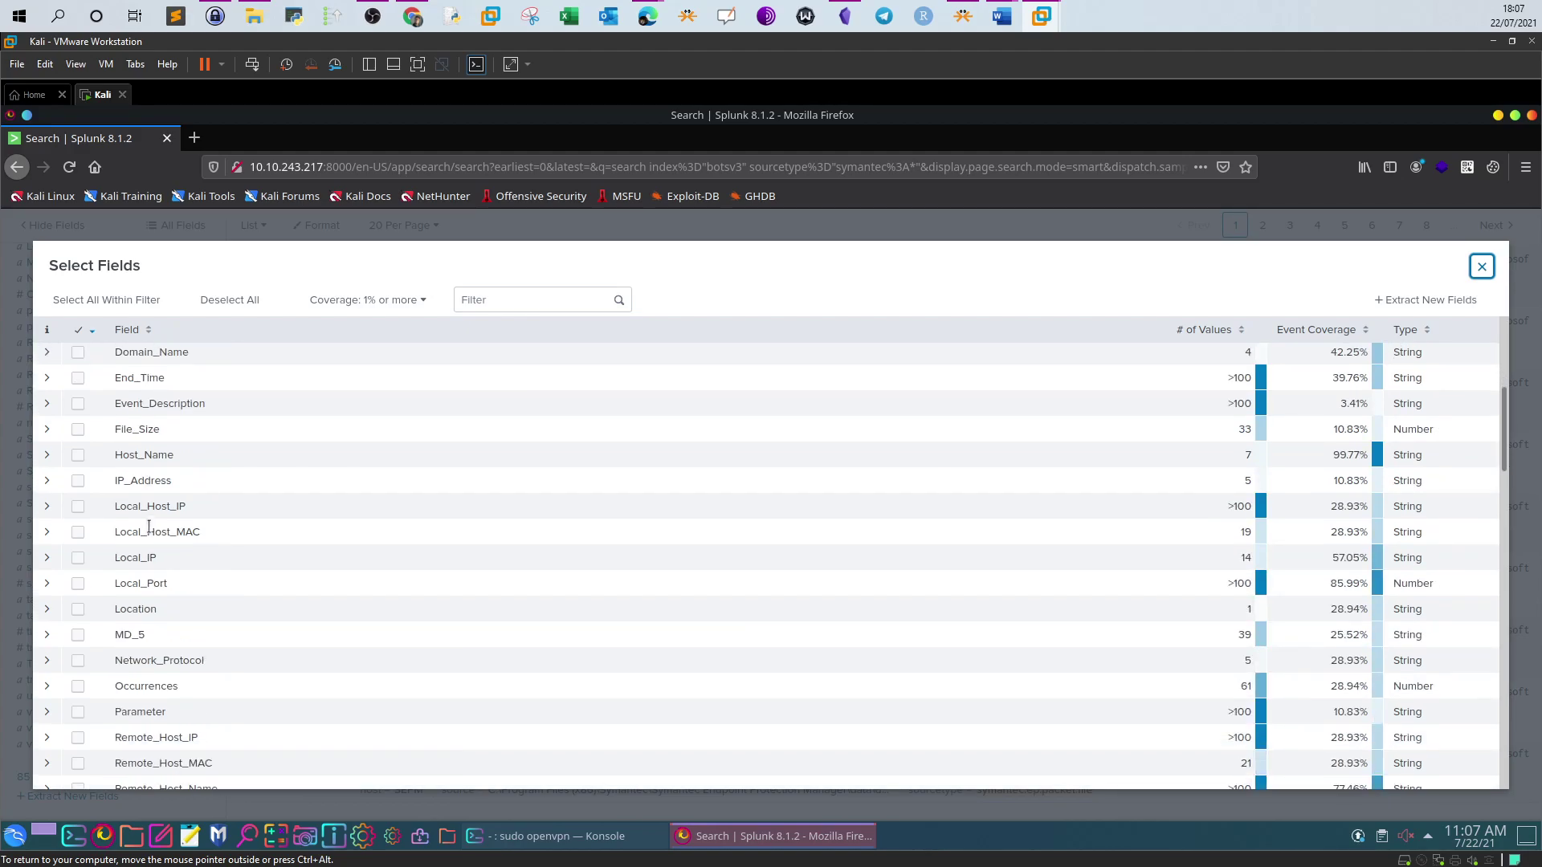
{"action": "scroll", "coordinate": [149, 535], "scroll_direction": "down", "scroll_amount": 10}
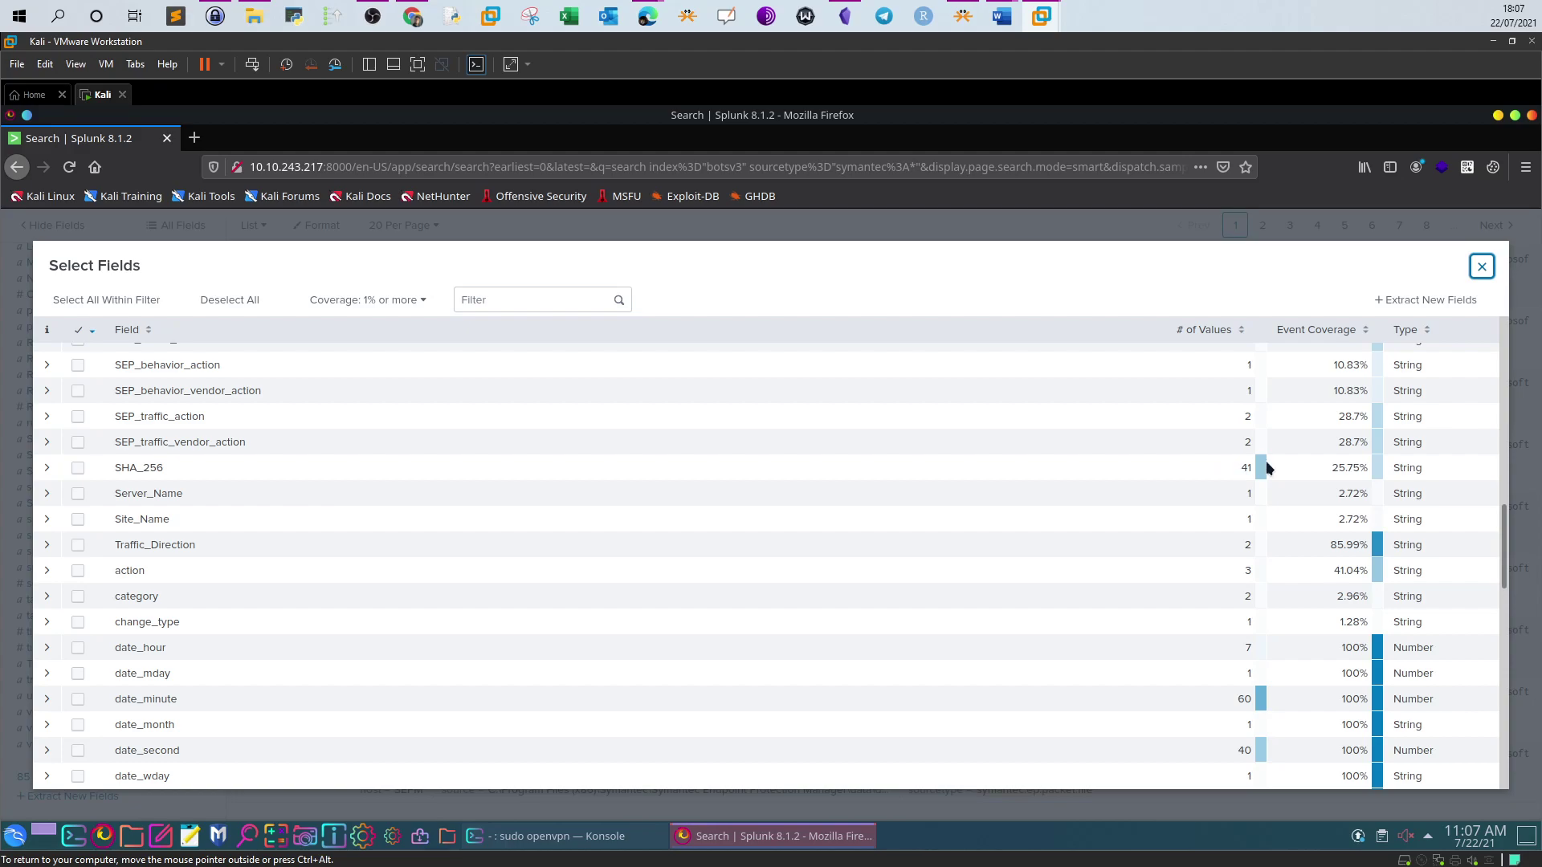
{"action": "left_click", "coordinate": [1482, 265]}
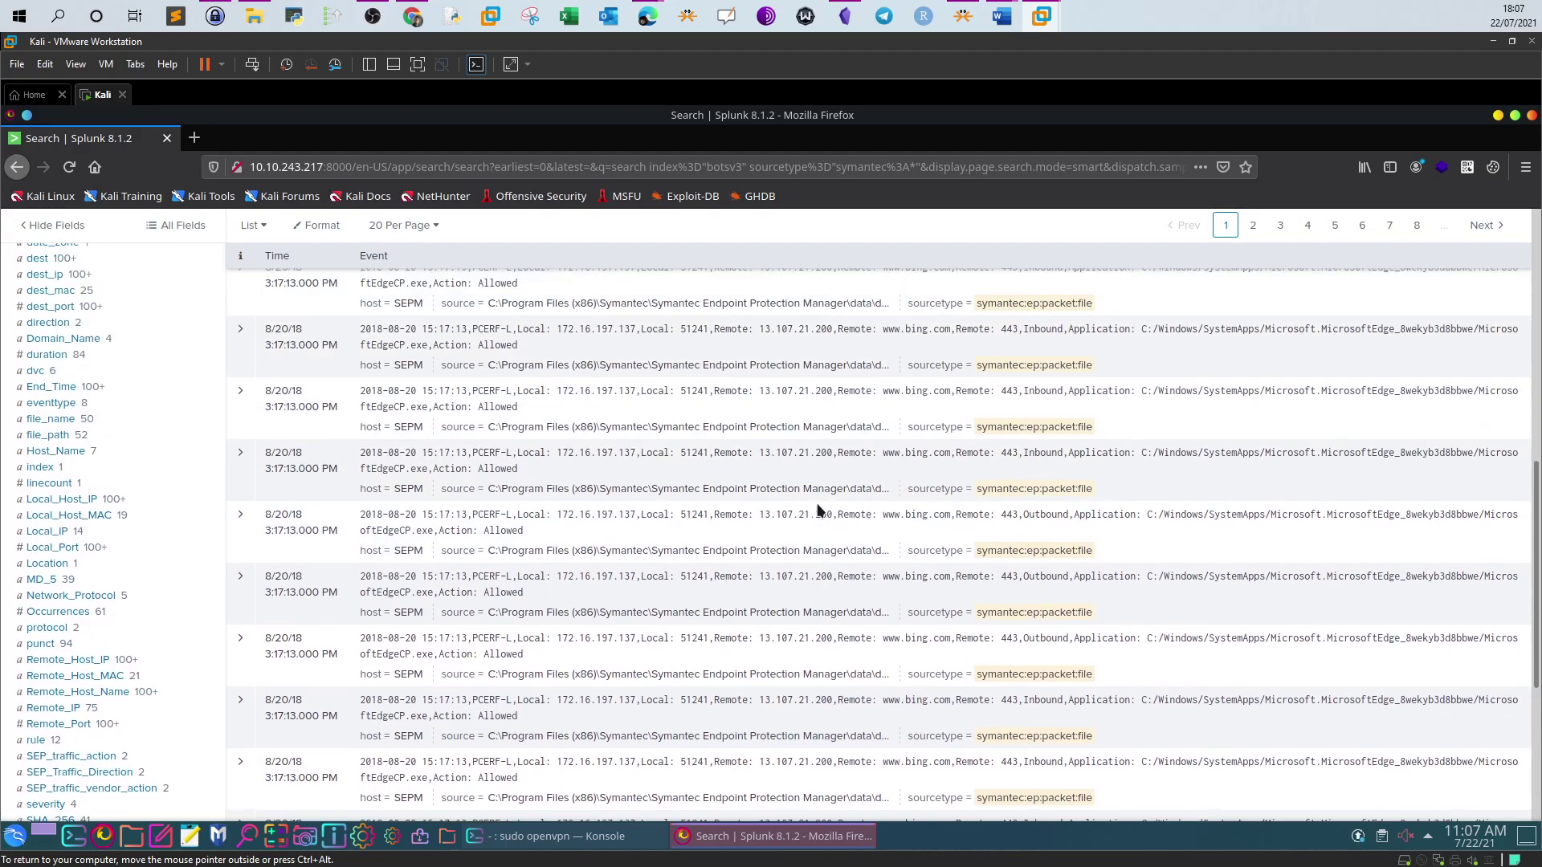
Step: Fix the *coin* term by removing a stray parenthesis and rerun, returning 46 events
{"action": "scroll", "coordinate": [818, 510], "scroll_direction": "up", "scroll_amount": 3}
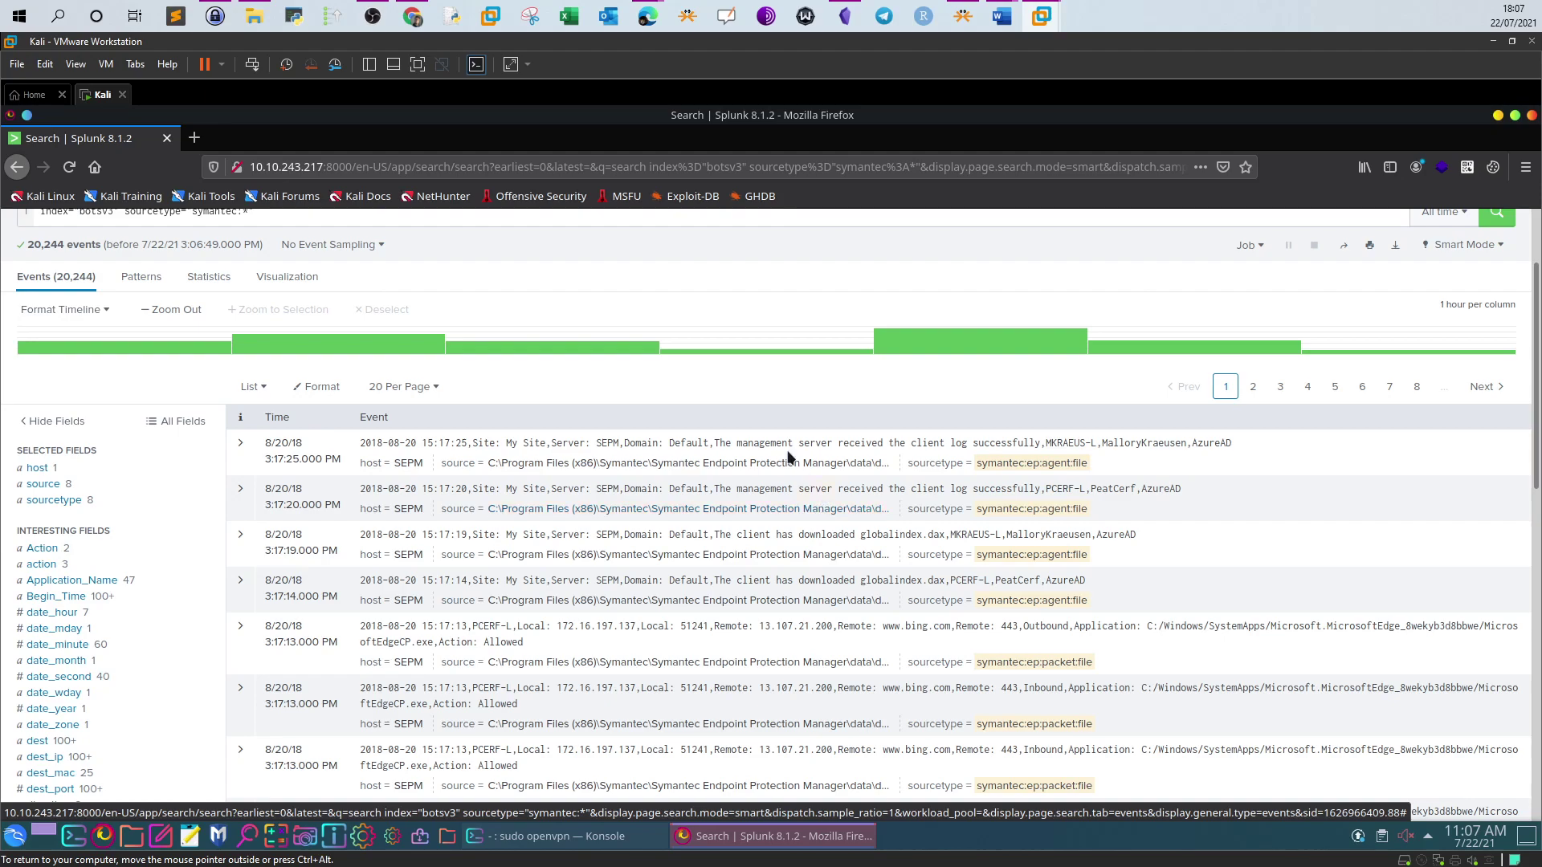
{"action": "scroll", "coordinate": [381, 289], "scroll_direction": "up", "scroll_amount": 2}
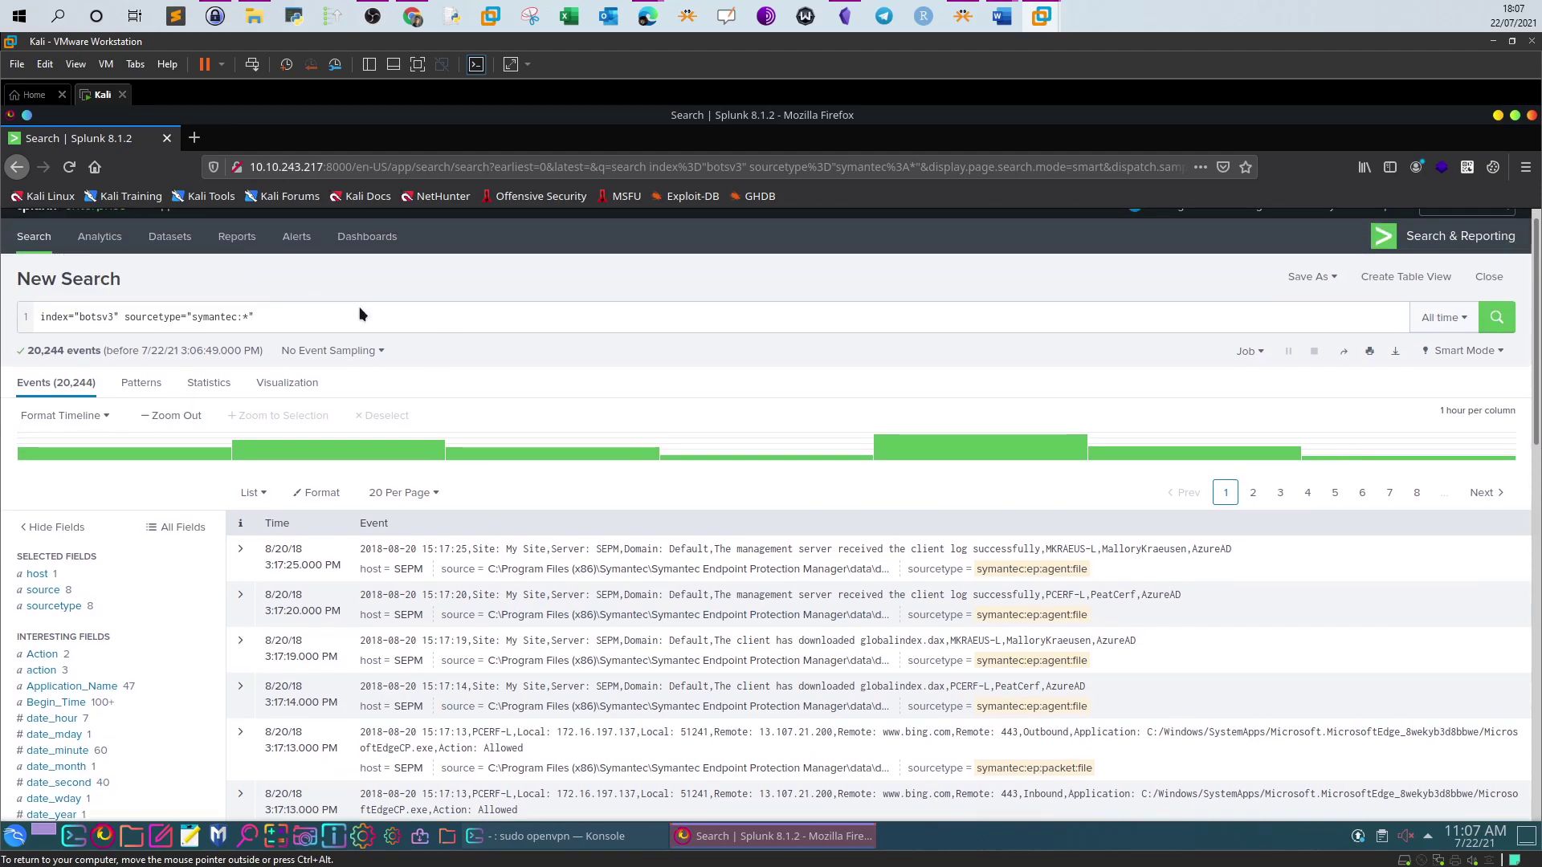
{"action": "left_click", "coordinate": [361, 318]}
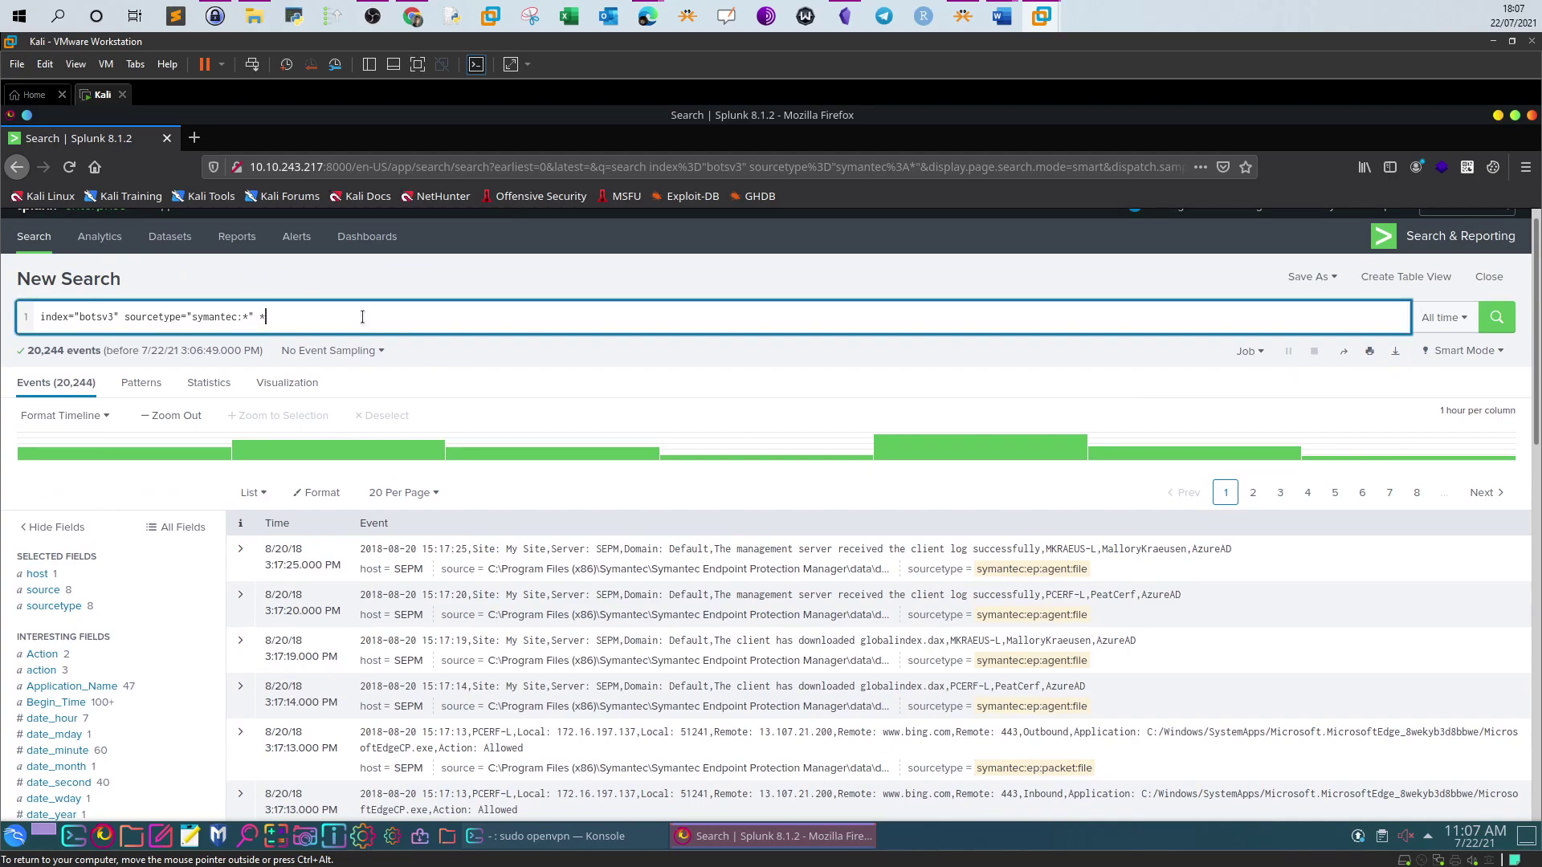
{"action": "key", "text": "BackSpace"}
{"action": "left_click", "coordinate": [1497, 317]}
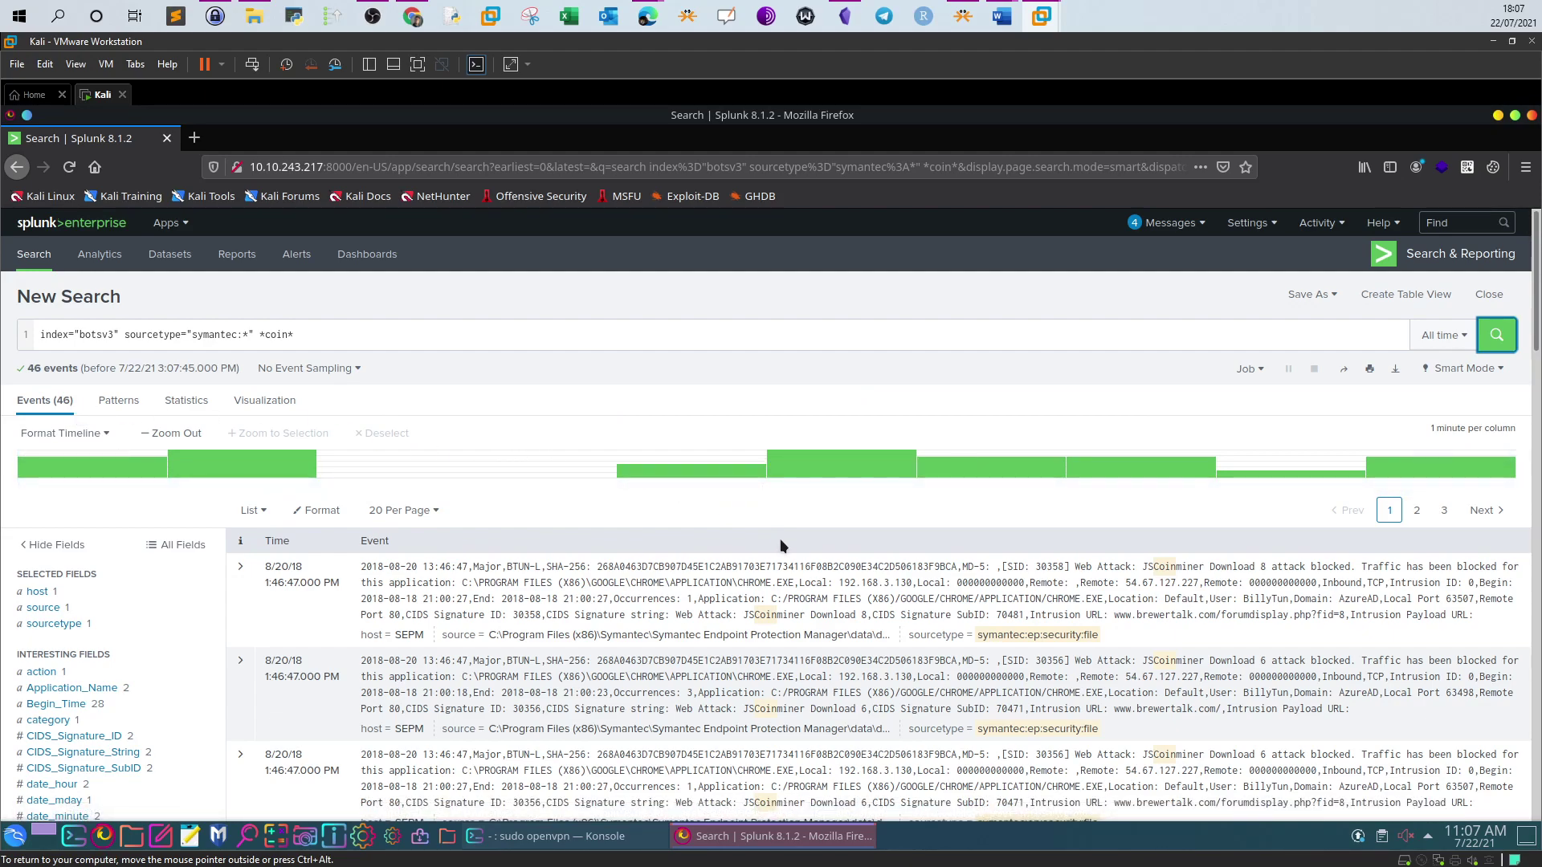
Step: Check the CIDS_Signature_SubID values: 70471 and 70481, 23 events each
{"action": "scroll", "coordinate": [784, 549], "scroll_direction": "down", "scroll_amount": 2}
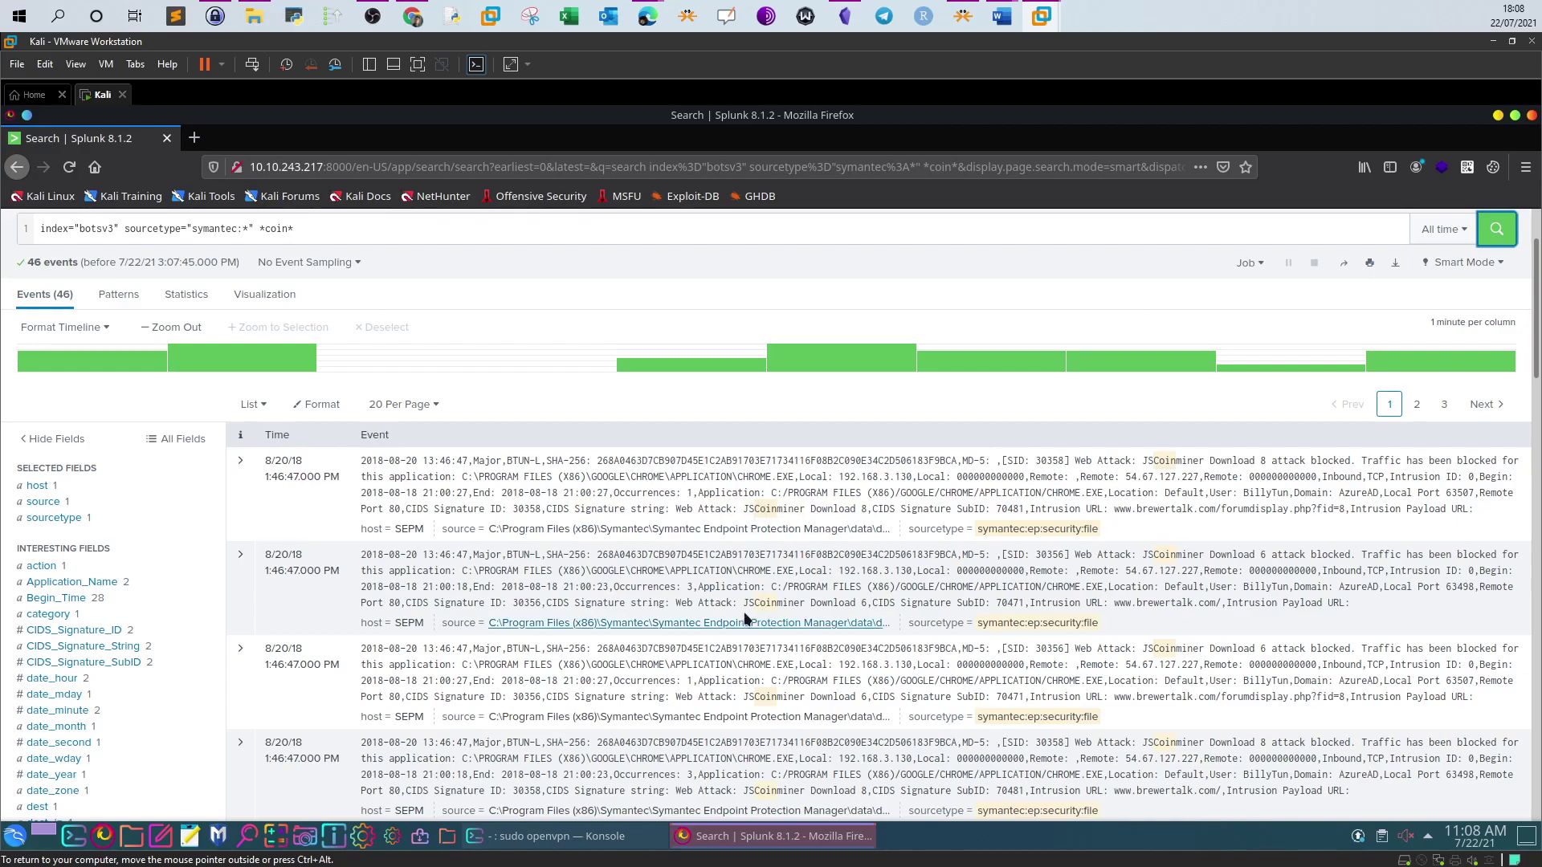
{"action": "scroll", "coordinate": [769, 620], "scroll_direction": "down", "scroll_amount": 1}
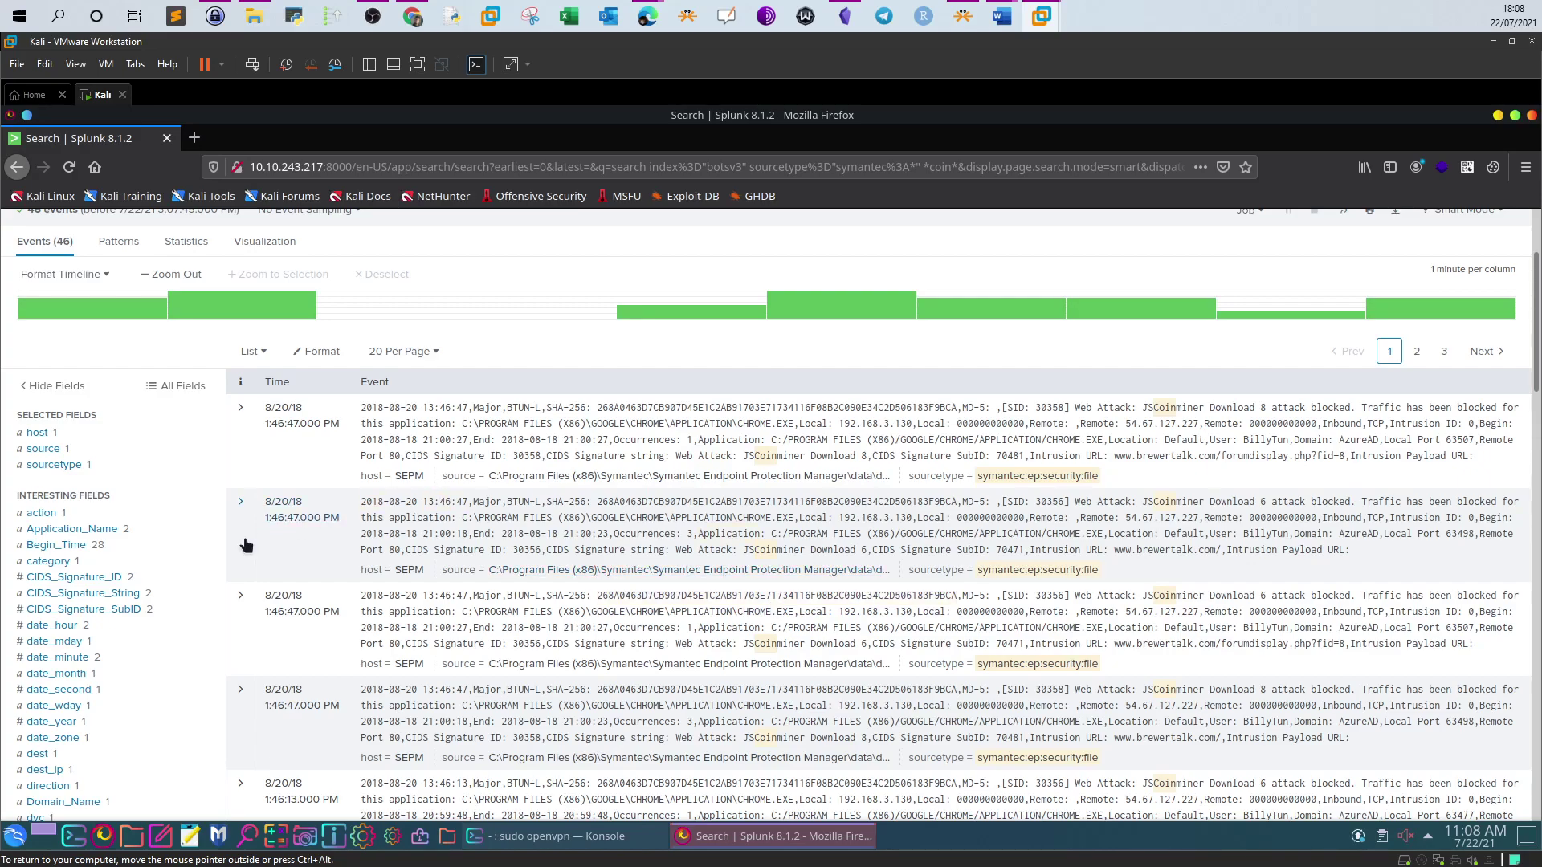
{"action": "left_click", "coordinate": [101, 610]}
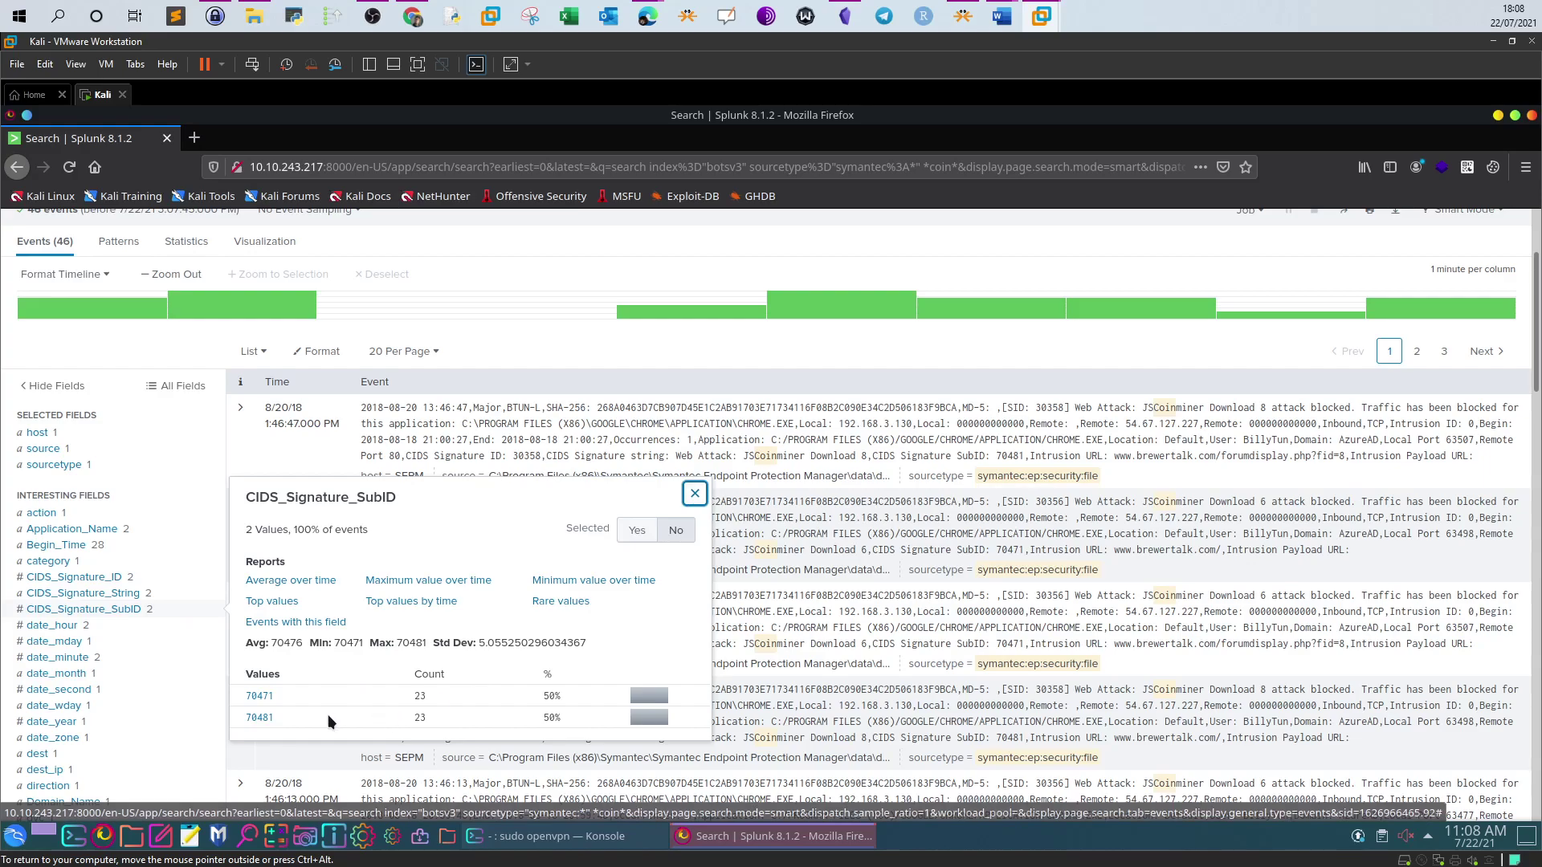
{"action": "left_click", "coordinate": [695, 495]}
{"action": "scroll", "coordinate": [697, 498], "scroll_direction": "up", "scroll_amount": 3}
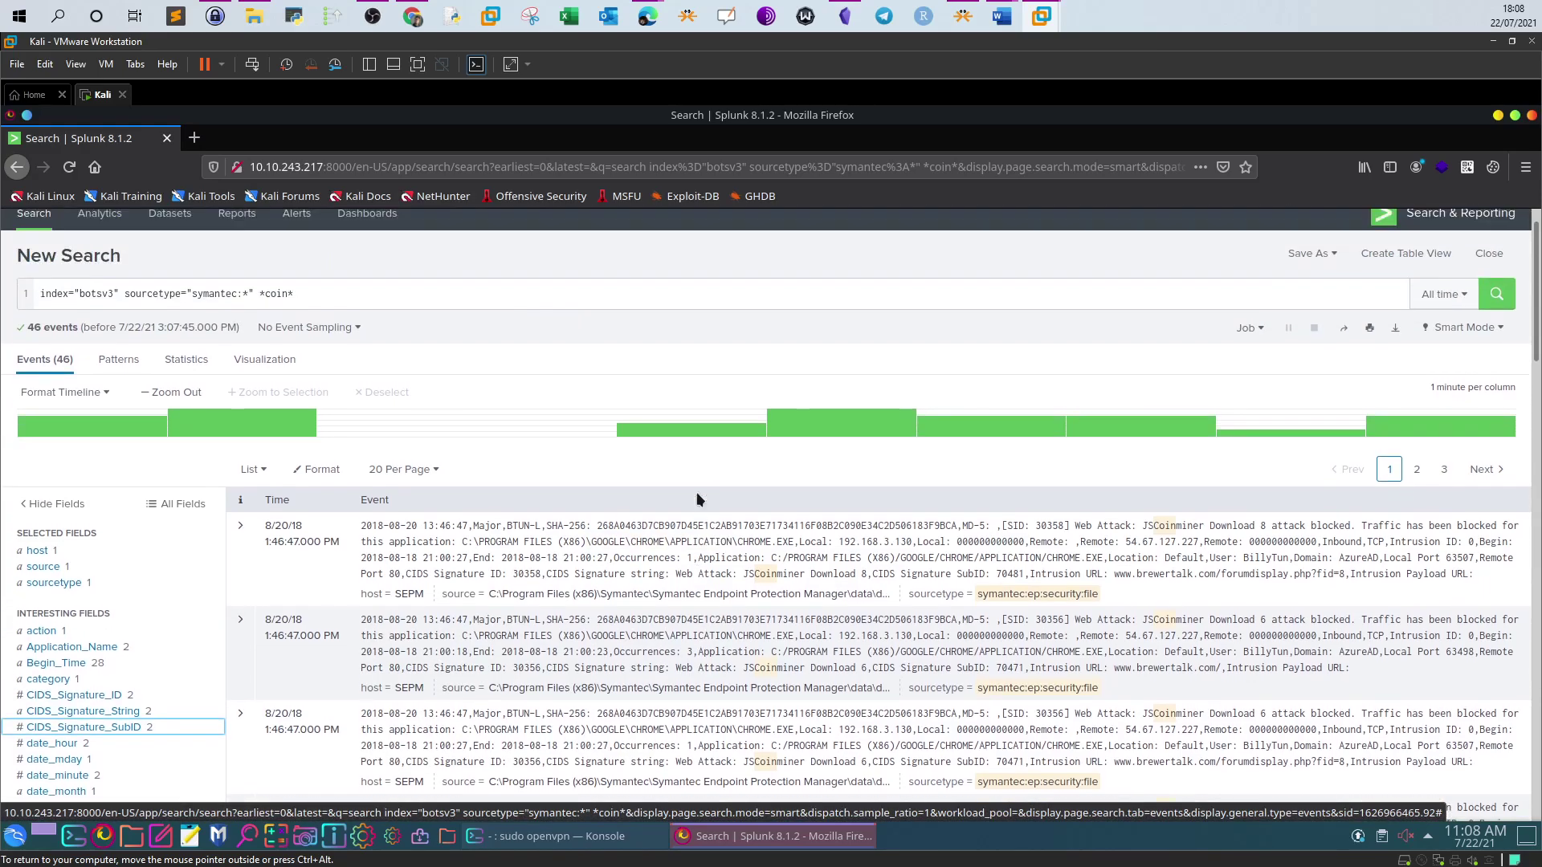
Step: Append '| table _time CIDS_Signature_ID host' to the coin search and run it
{"action": "left_click", "coordinate": [368, 331]}
{"action": "type", "text": "| t"}
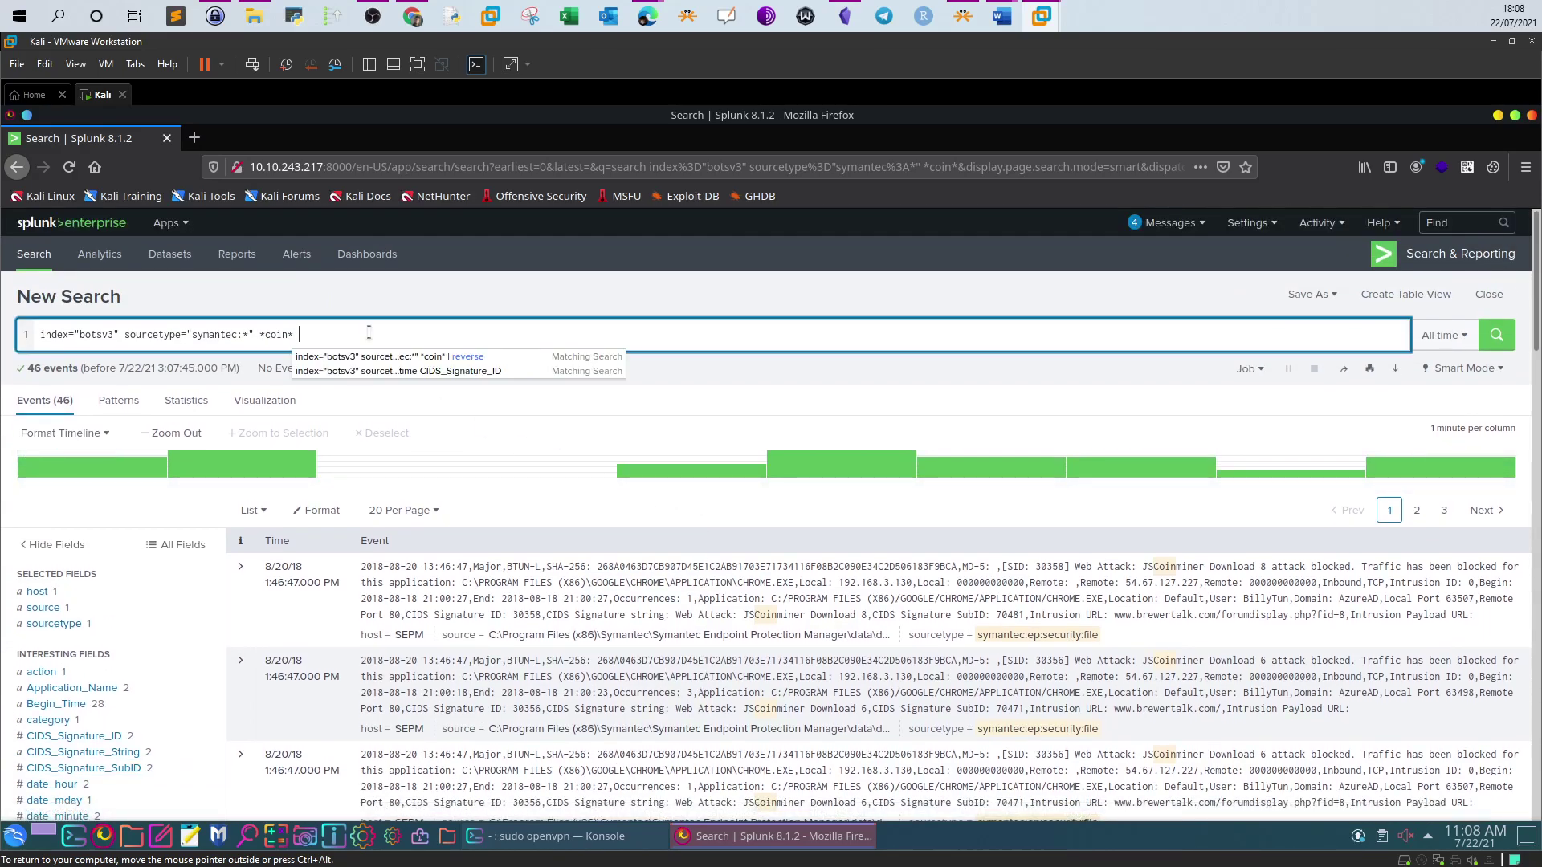
{"action": "type", "text": "able"}
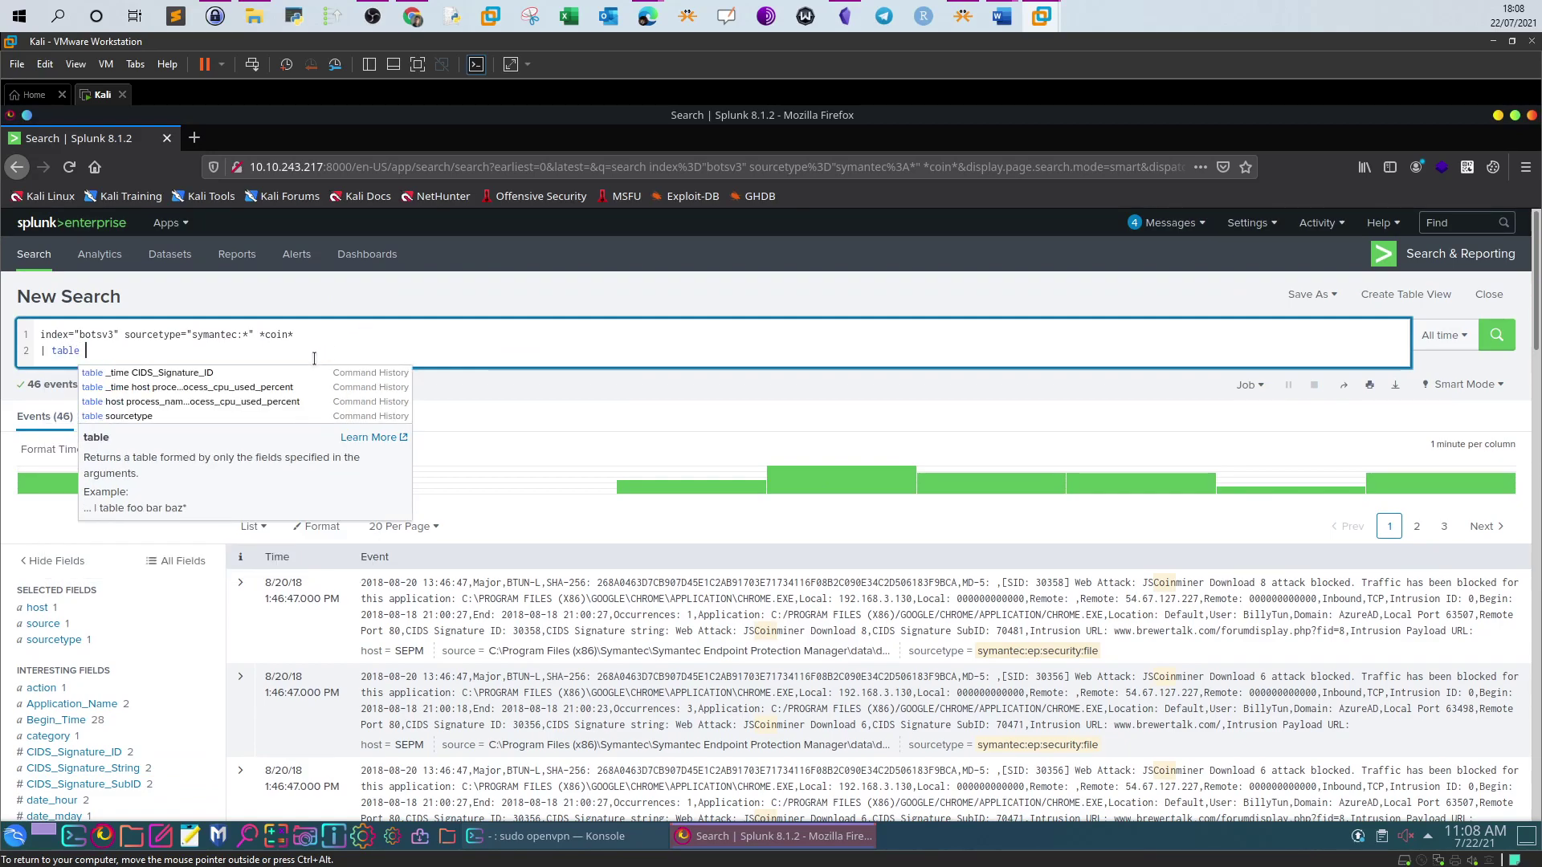
{"action": "left_click", "coordinate": [265, 374]}
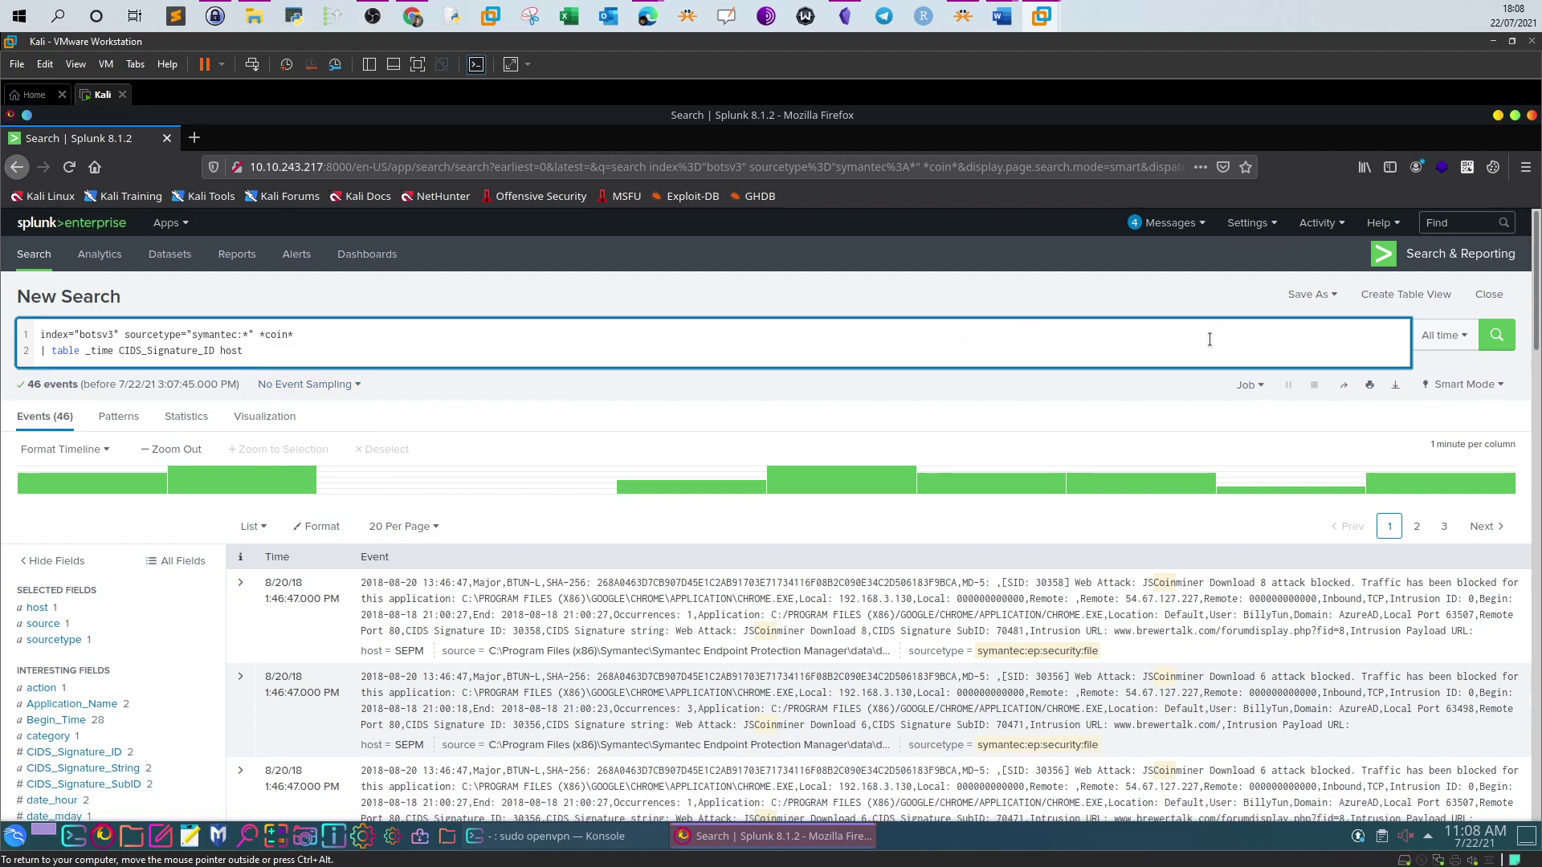
{"action": "left_click", "coordinate": [1498, 334]}
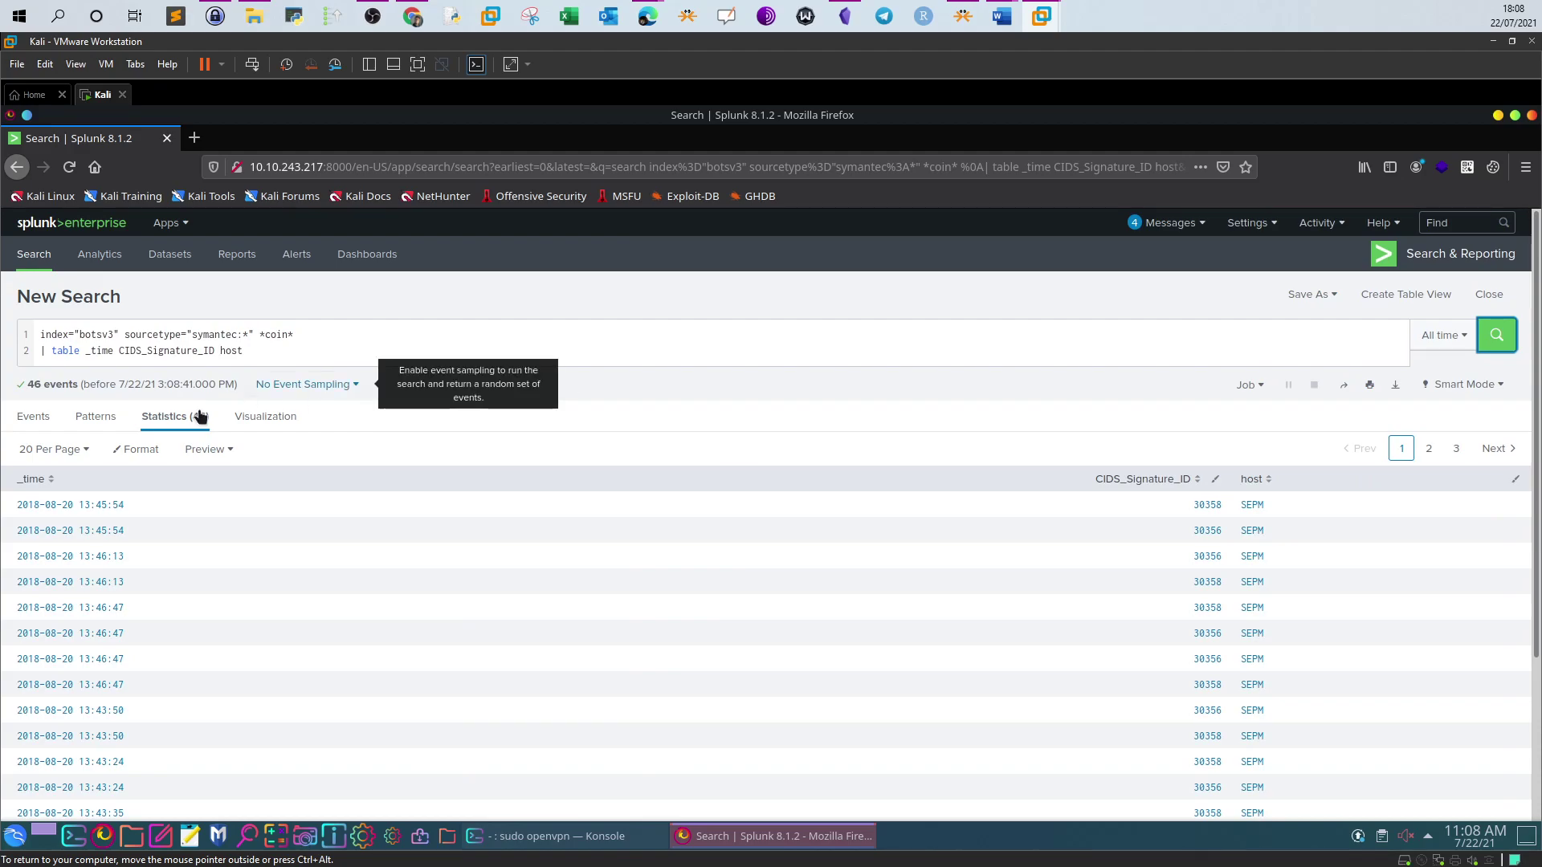
Step: Sort the coin table oldest first and match the earliest signature ID 30358 to the TryHackMe answer
{"action": "left_click", "coordinate": [47, 478]}
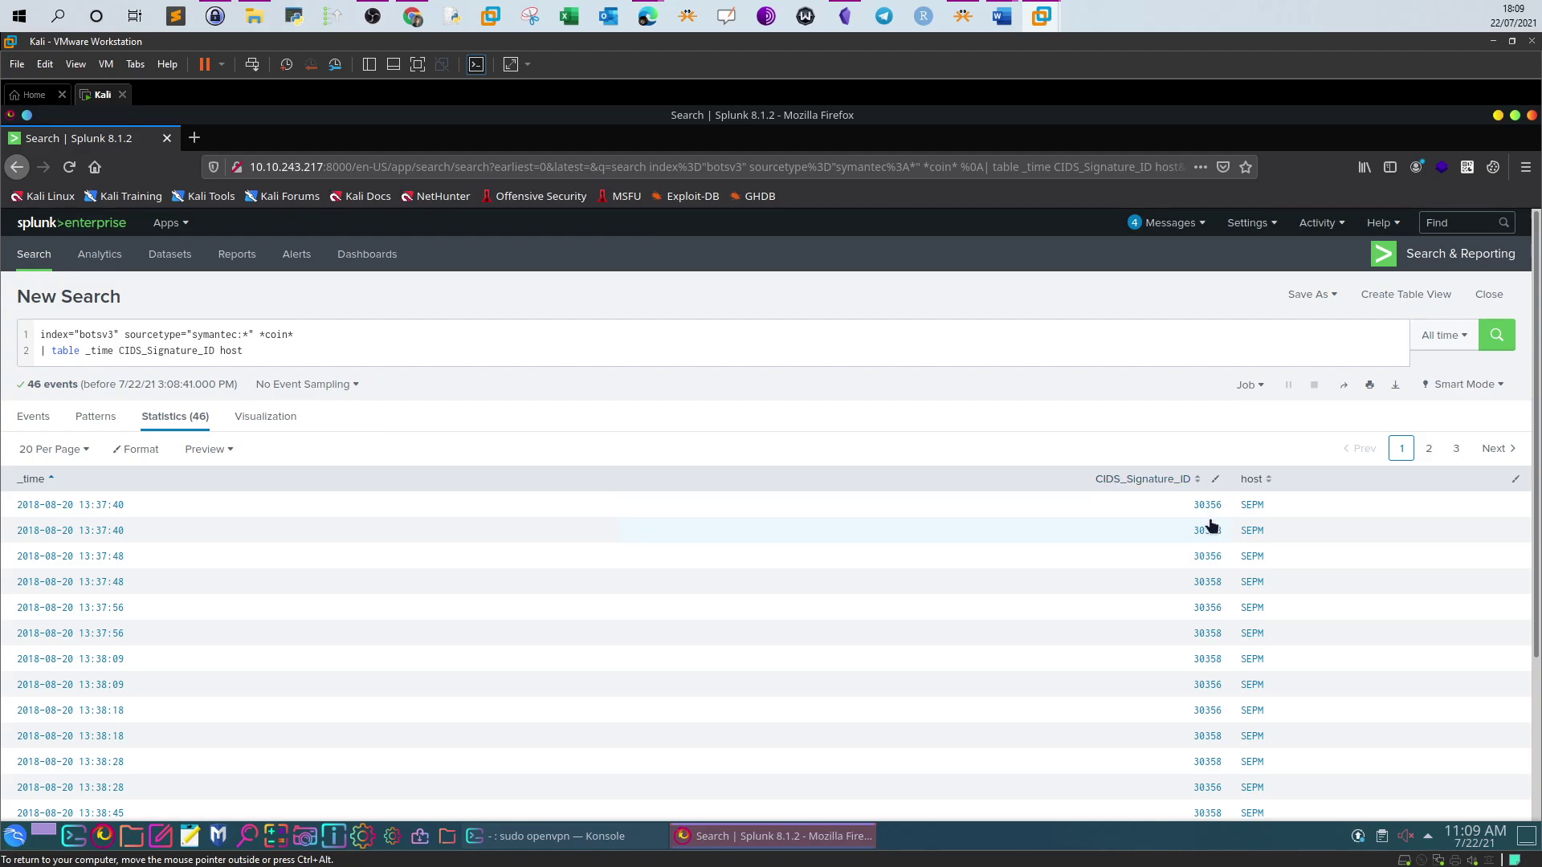
{"action": "left_click_drag", "start_coordinate": [1193, 531], "coordinate": [1225, 532]}
{"action": "left_click", "coordinate": [412, 16]}
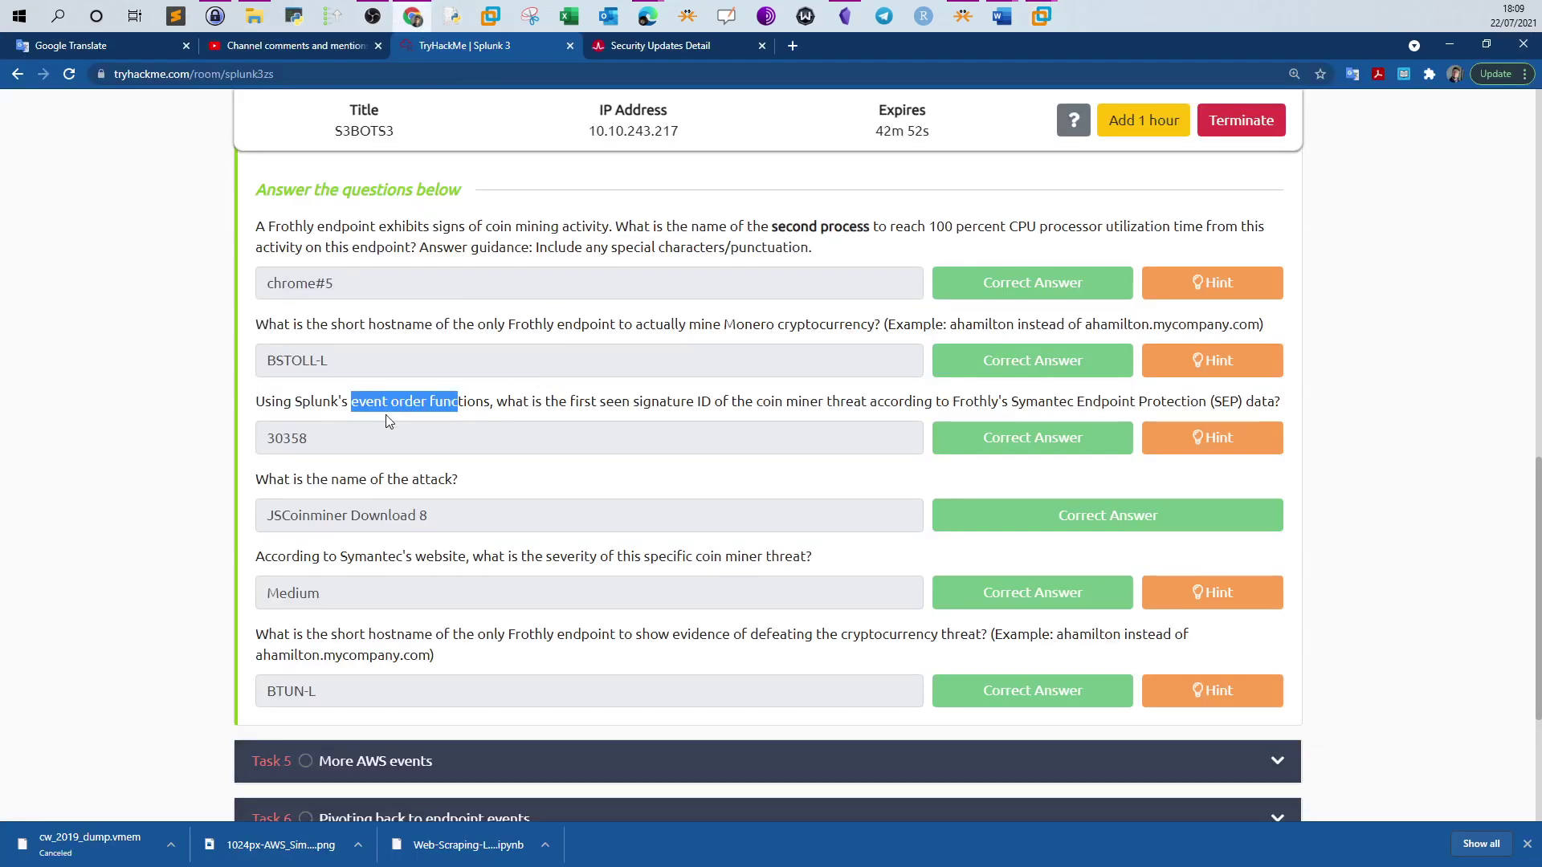
{"action": "left_click", "coordinate": [324, 438]}
{"action": "double_click", "coordinate": [324, 438]}
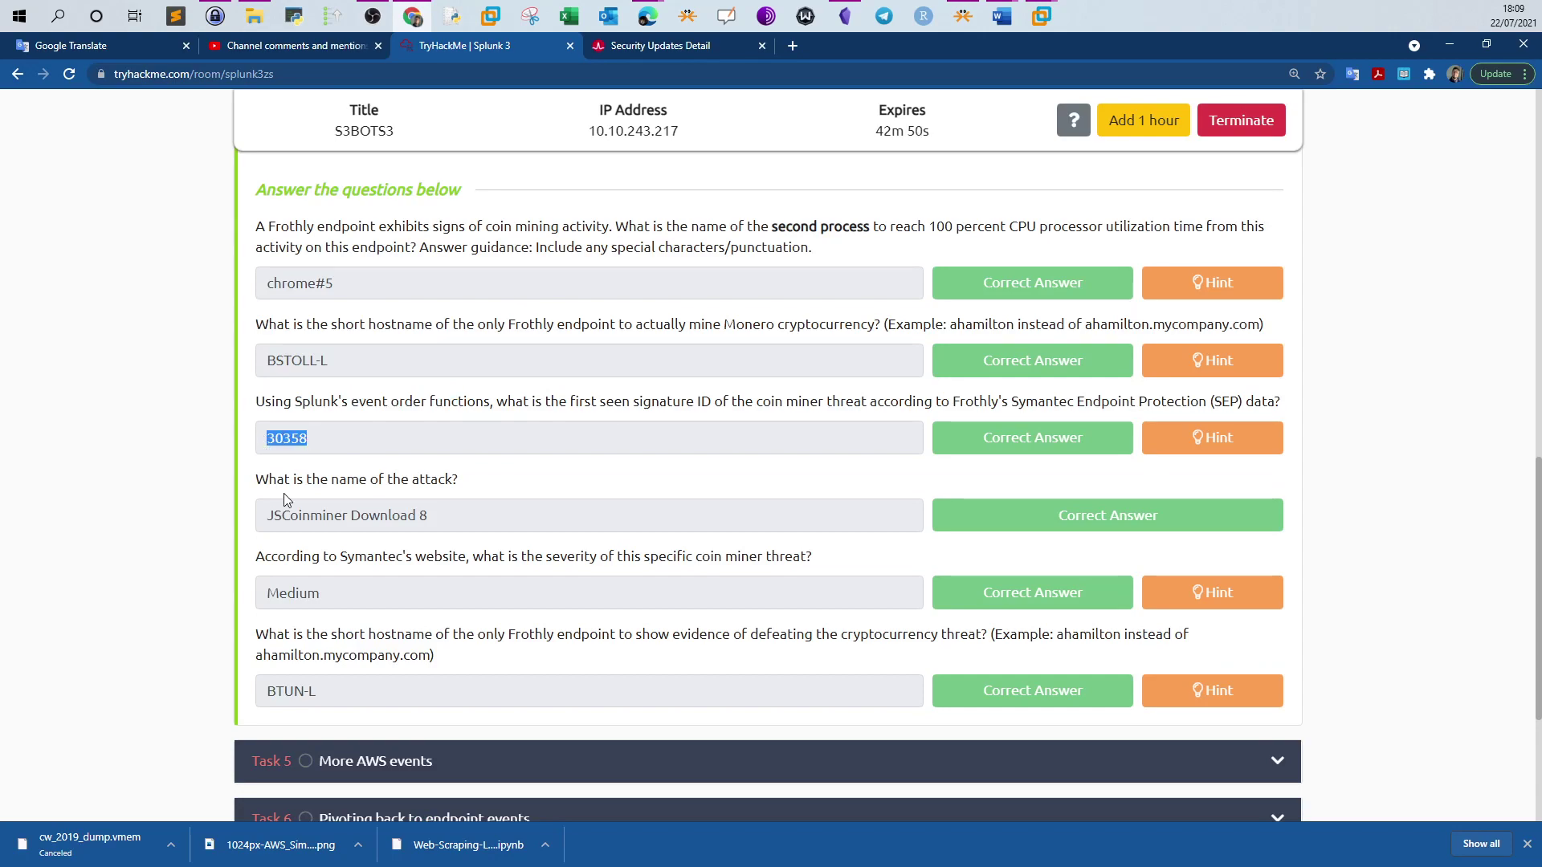
{"action": "left_click", "coordinate": [1036, 19]}
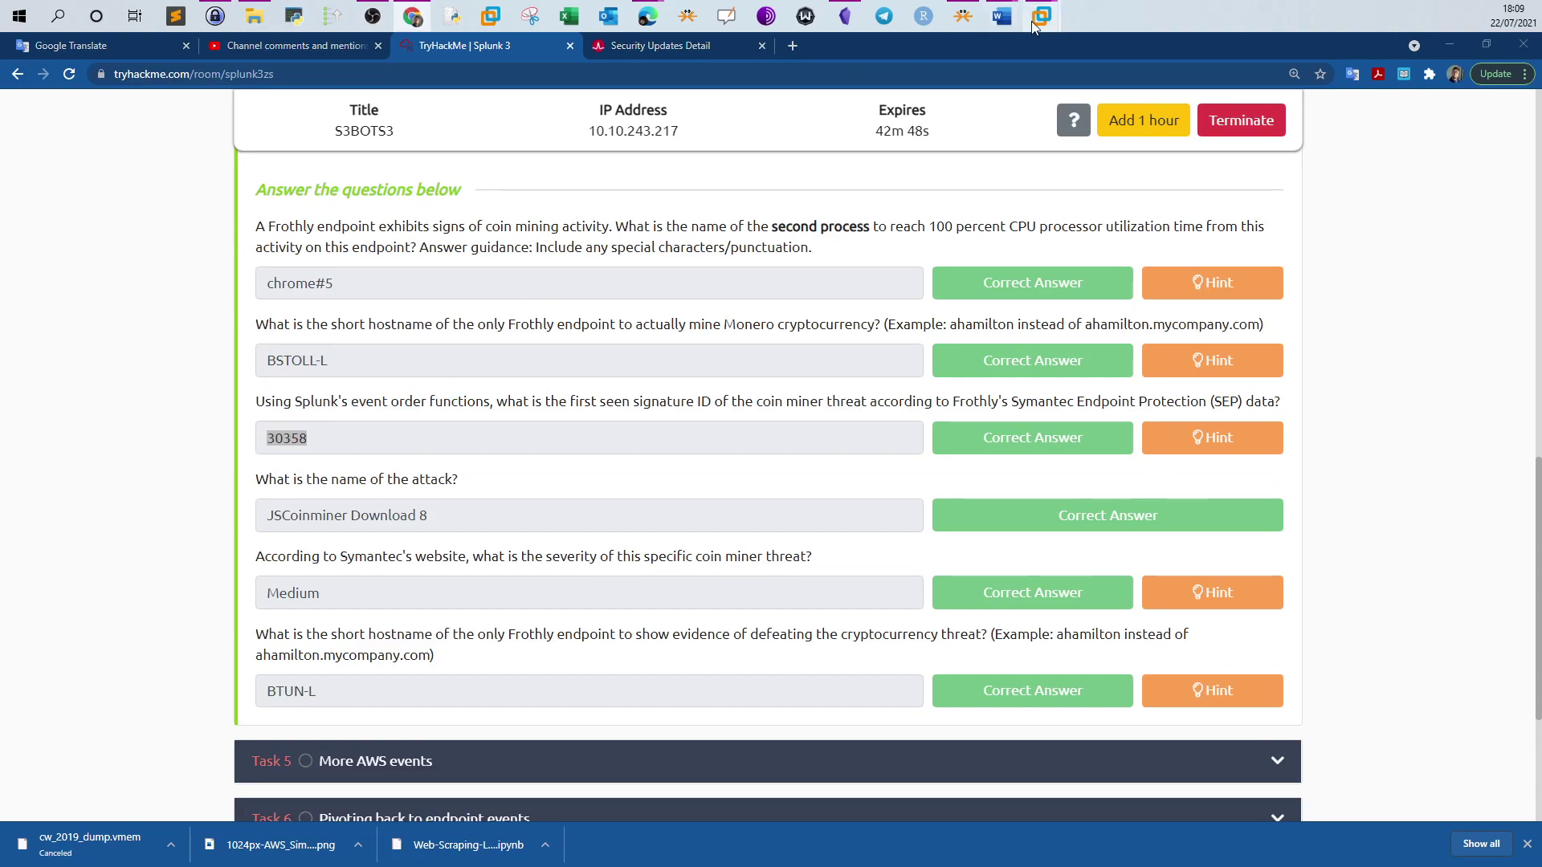
{"action": "left_click", "coordinate": [1098, 83]}
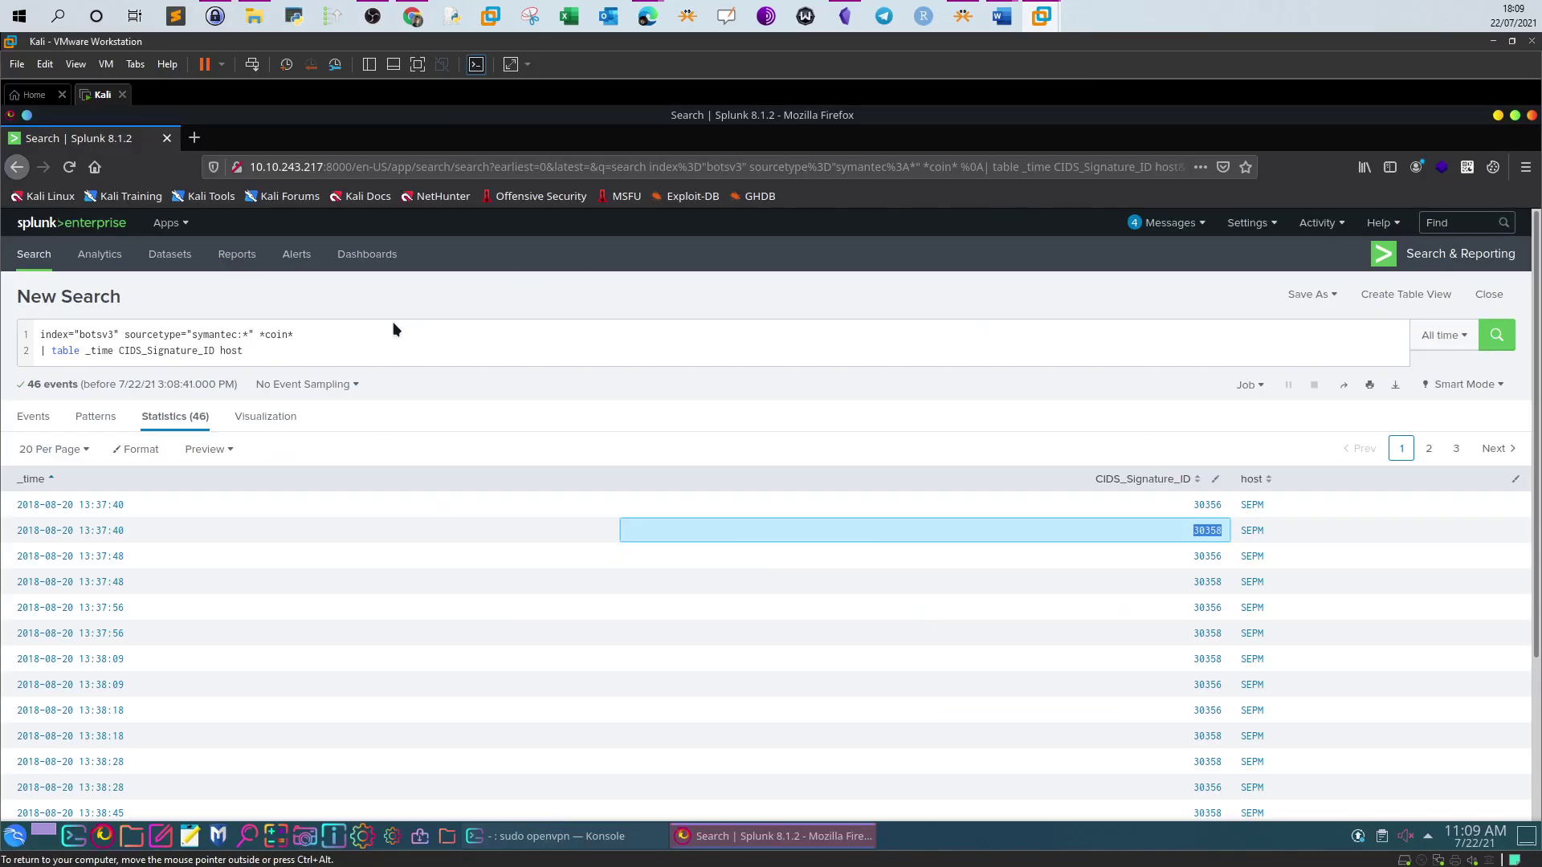
Step: Delete the '| table' line from the coin search and rerun it
{"action": "triple_click", "coordinate": [149, 357]}
{"action": "left_click", "coordinate": [492, 346]}
{"action": "key", "text": "BackSpace"}
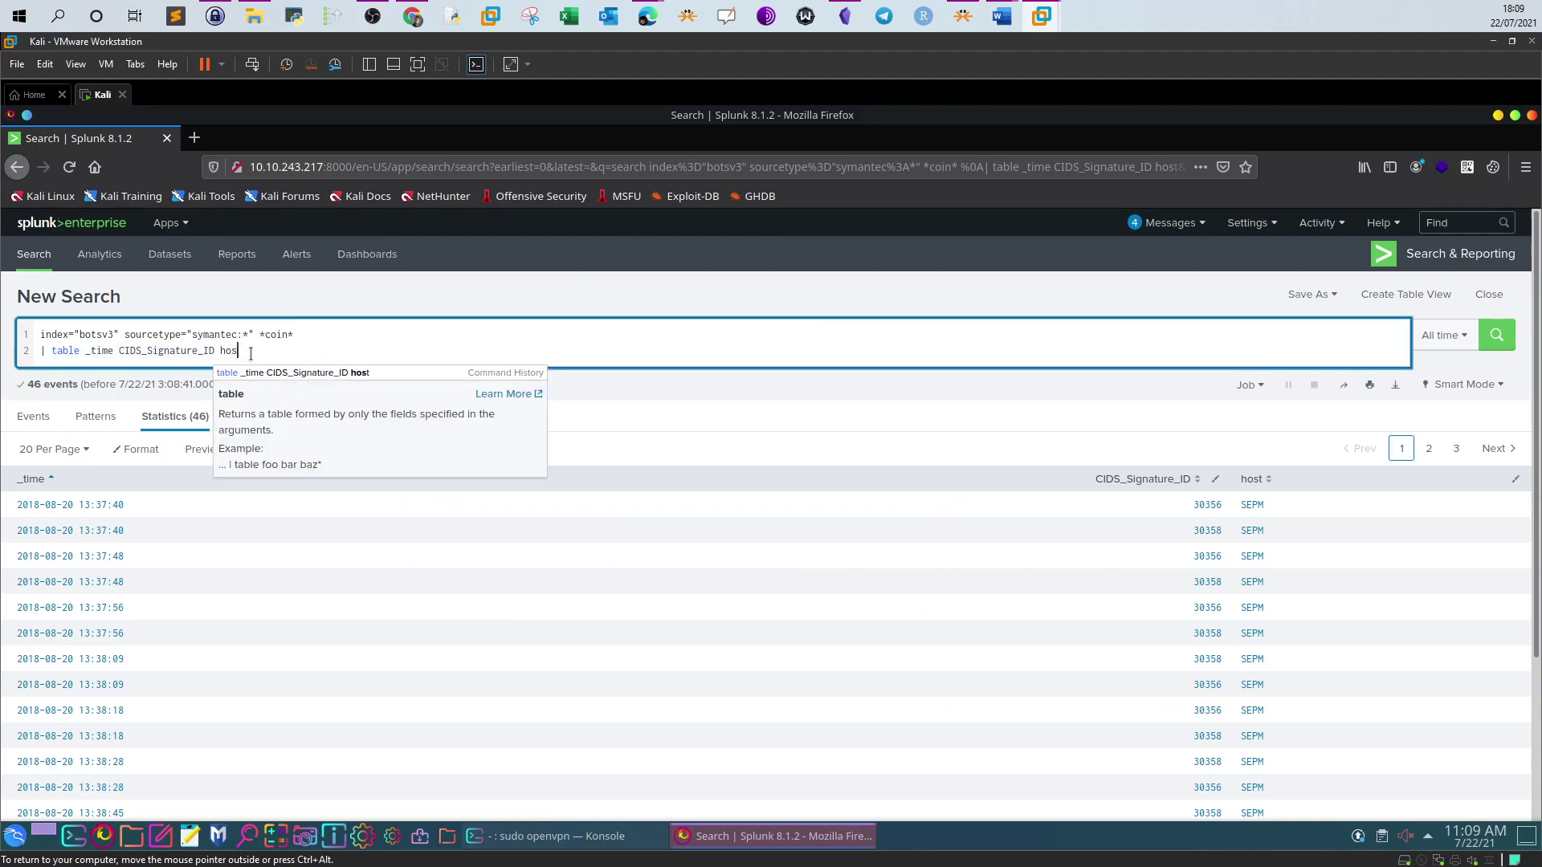
{"action": "key", "text": "BackSpace"}
{"action": "key", "text": "BackSpace"}
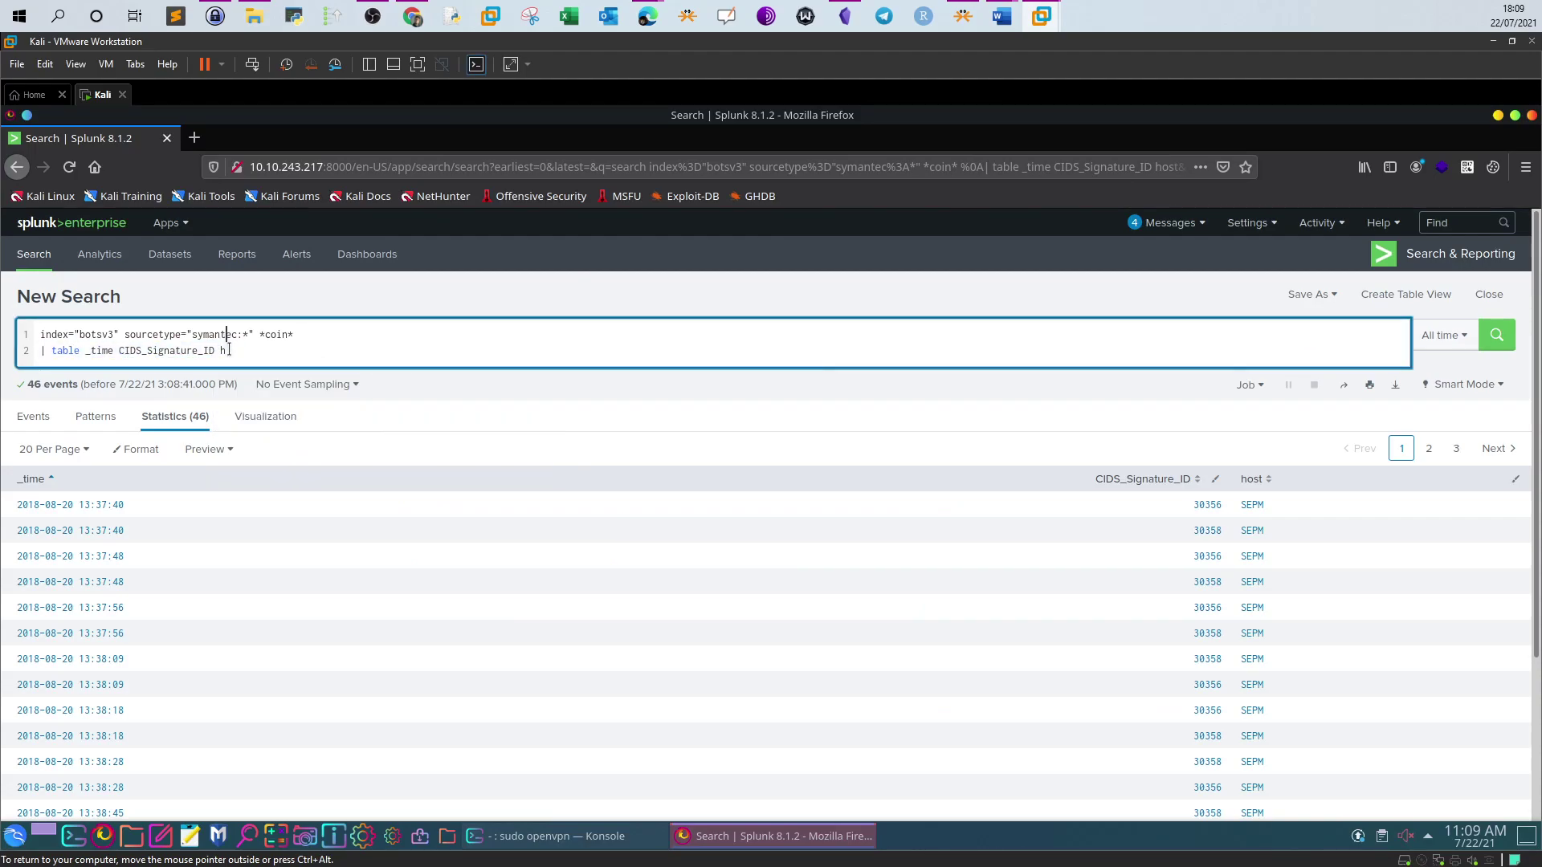
{"action": "left_click_drag", "start_coordinate": [231, 350], "coordinate": [11, 354]}
{"action": "key", "text": "BackSpace"}
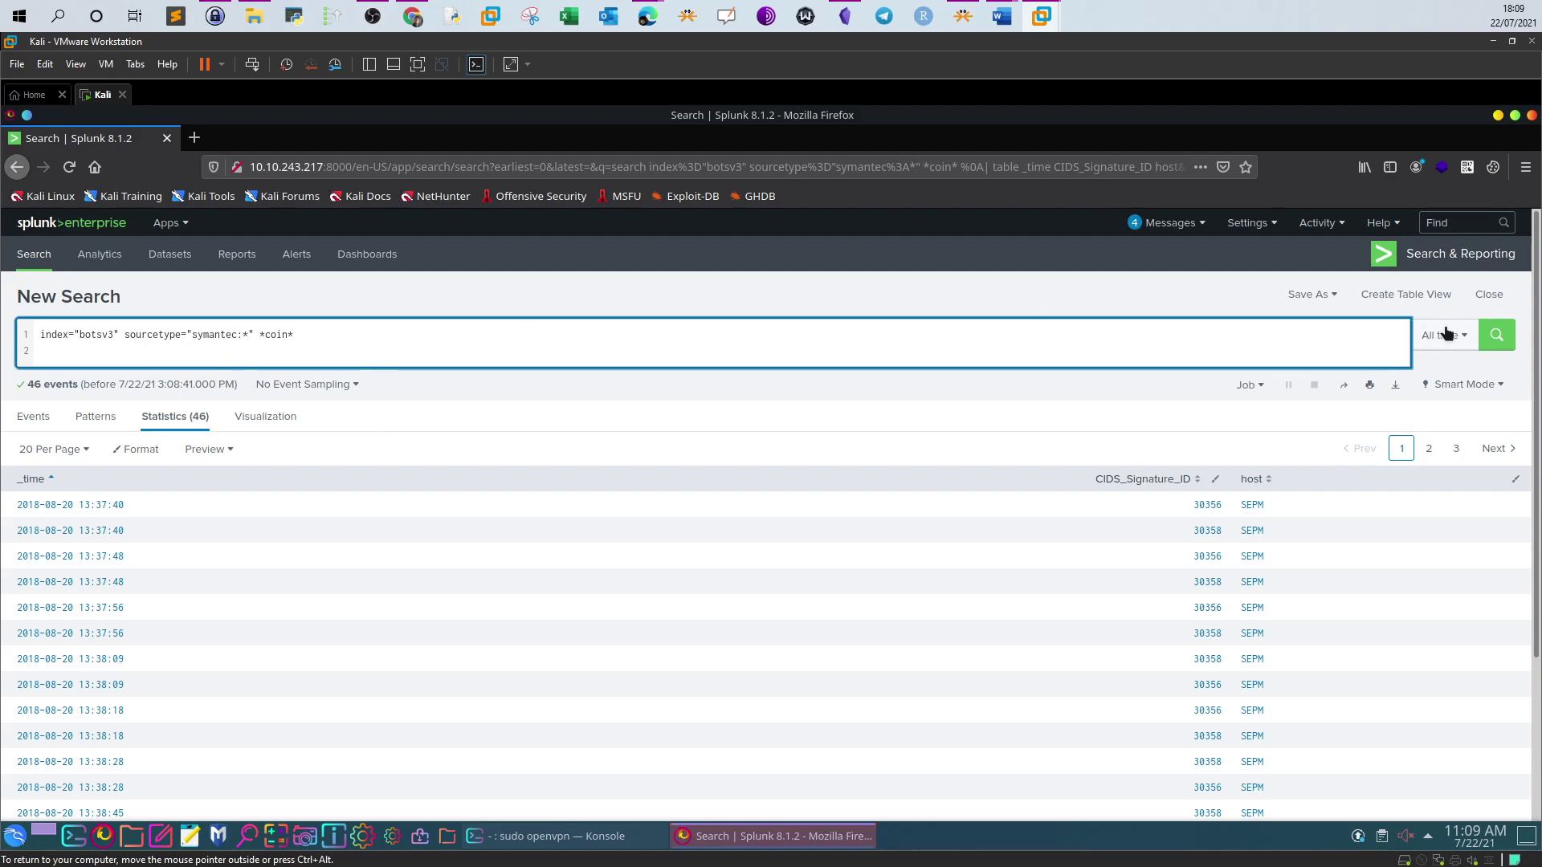
{"action": "left_click", "coordinate": [1496, 335]}
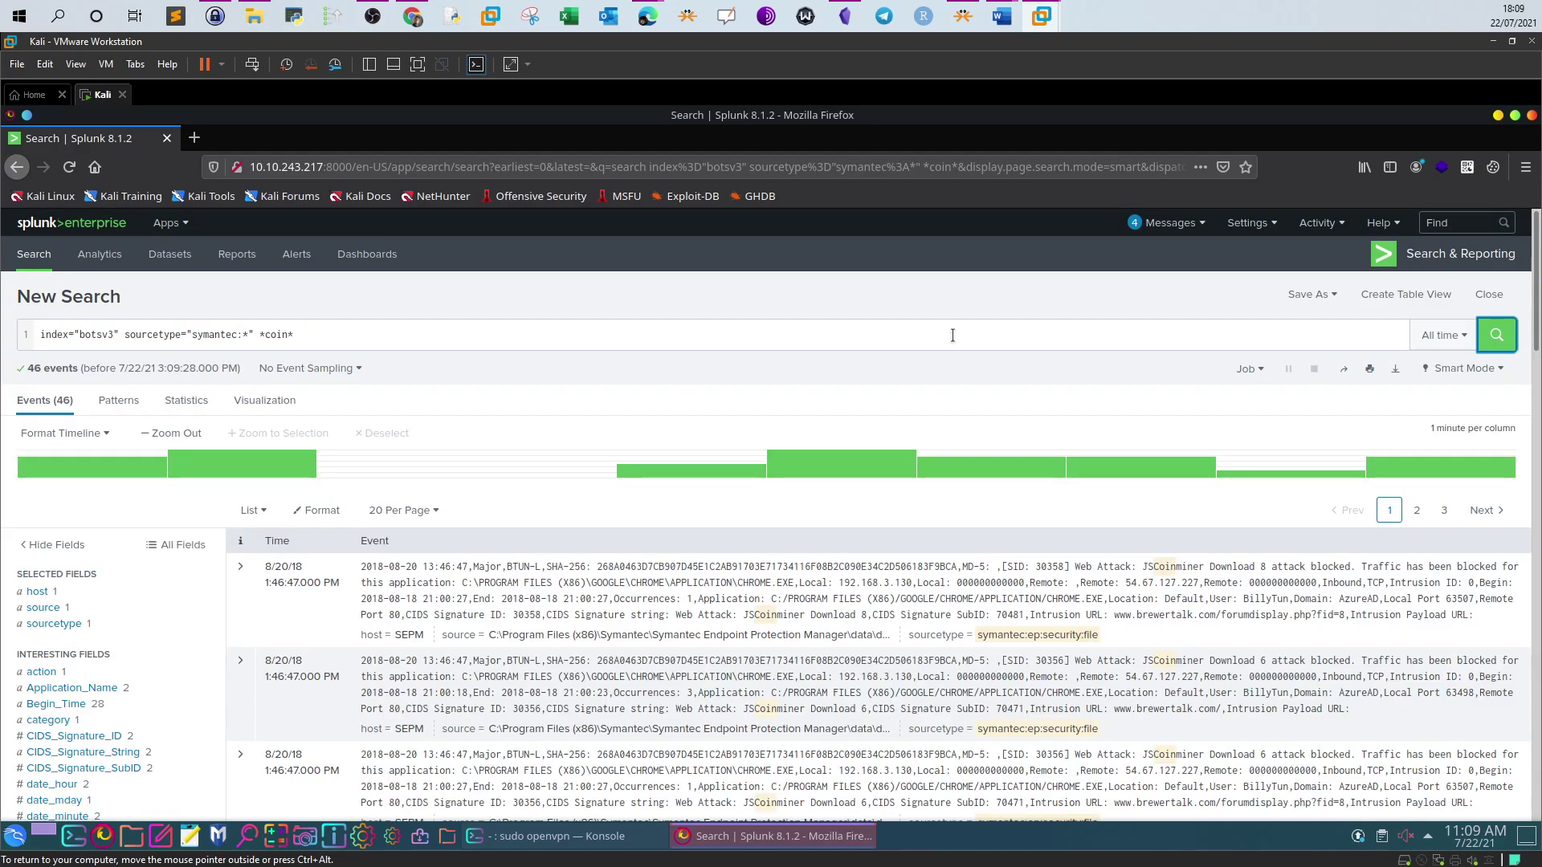
Step: Scroll through the 46 raw Symantec coin events, then return to the host browser
{"action": "scroll", "coordinate": [956, 337], "scroll_direction": "down", "scroll_amount": 2}
{"action": "scroll", "coordinate": [956, 343], "scroll_direction": "down", "scroll_amount": 2}
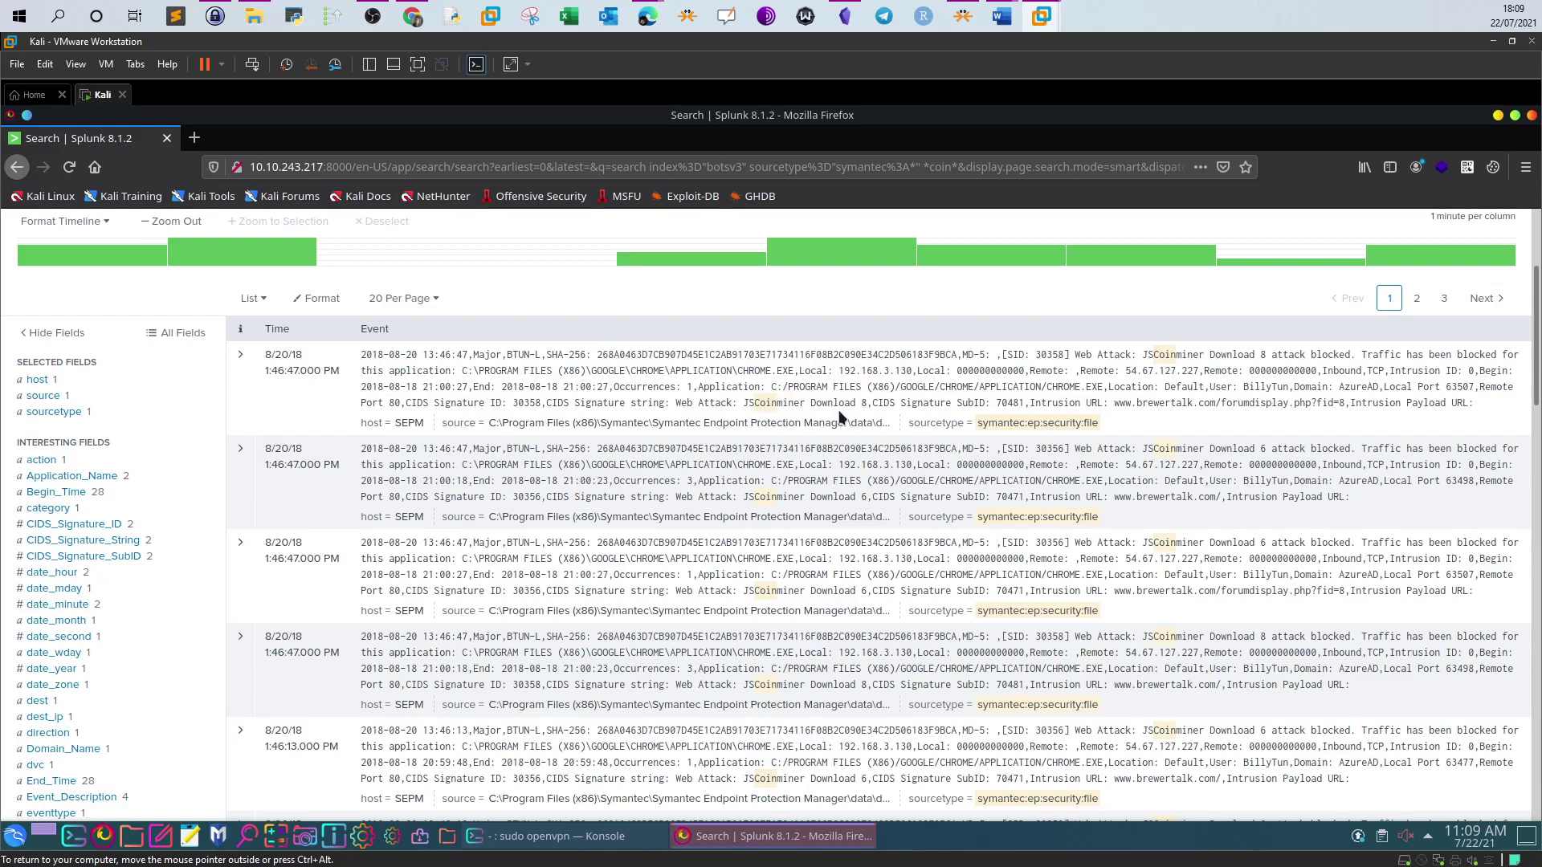
{"action": "left_click", "coordinate": [413, 16]}
Step: Check the Symantec update page, then select the JSCoinminer Download 8 answer in TryHackMe
{"action": "left_click", "coordinate": [716, 45]}
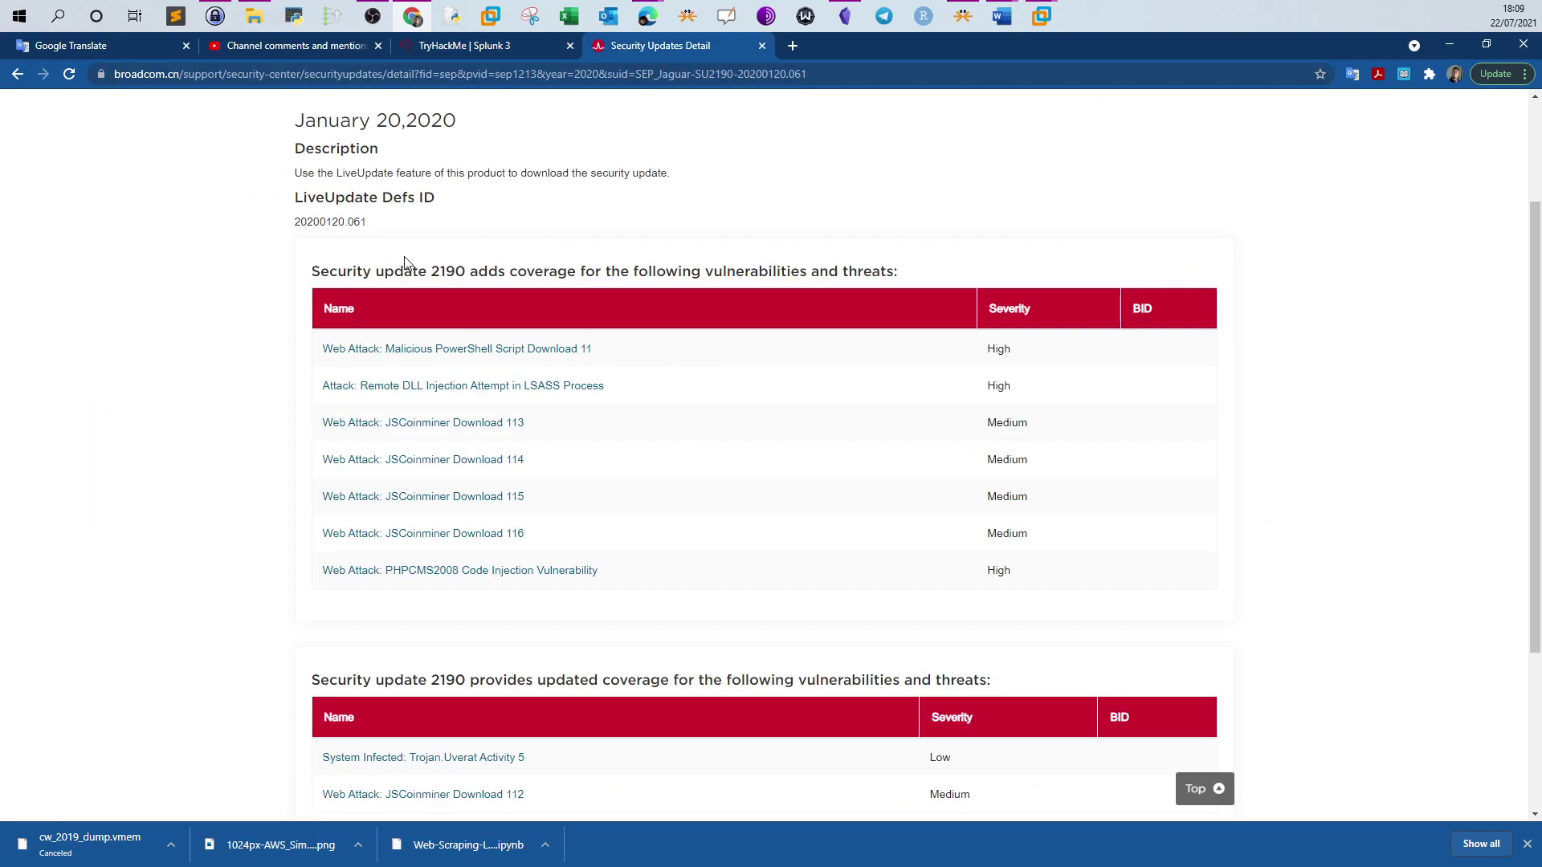
{"action": "scroll", "coordinate": [406, 264], "scroll_direction": "up", "scroll_amount": 2}
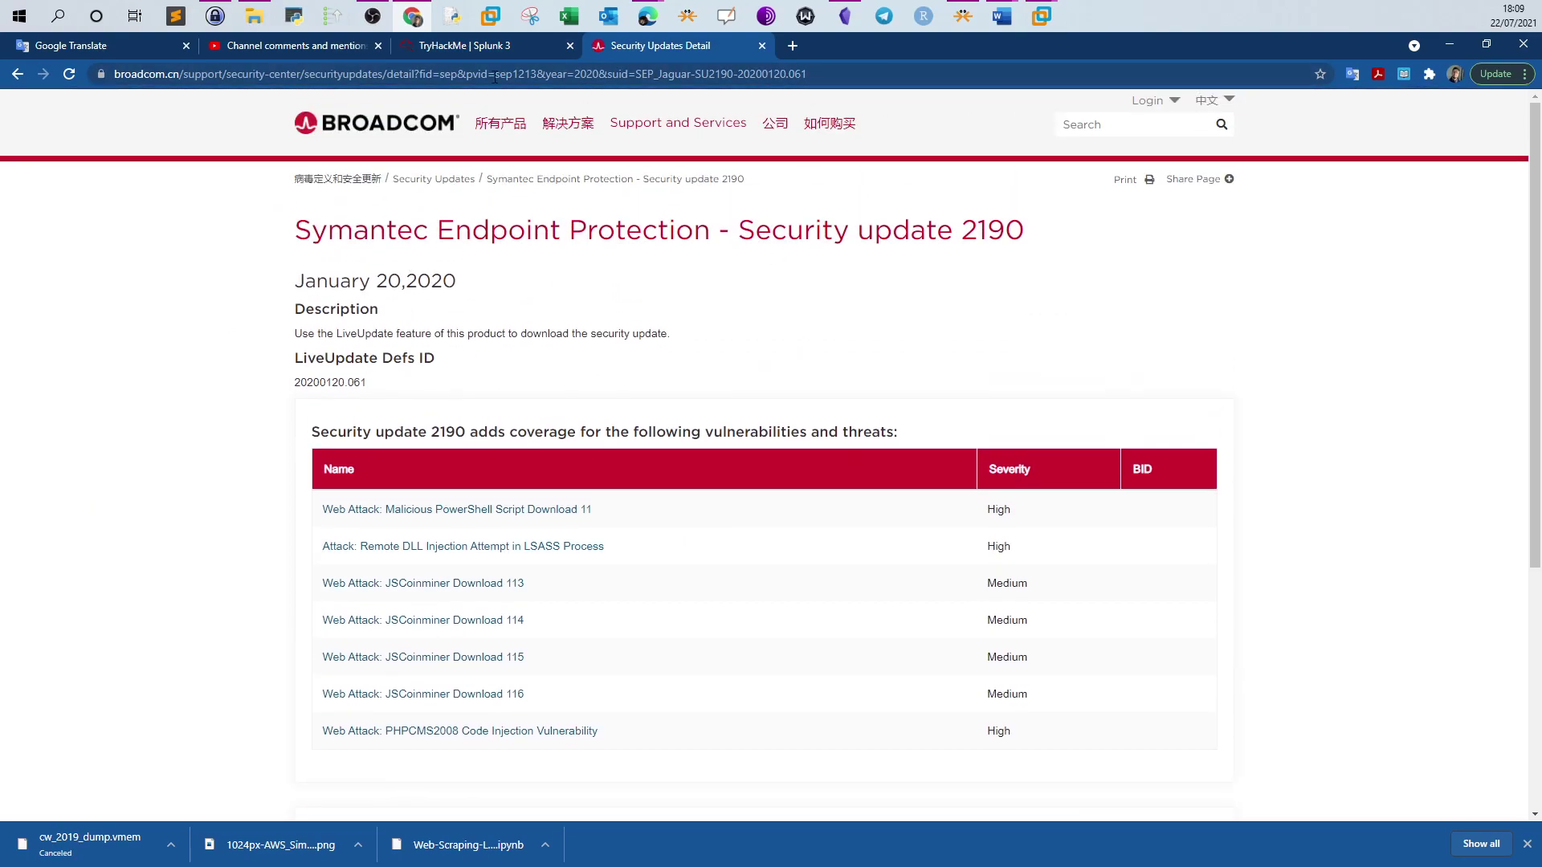
{"action": "left_click", "coordinate": [464, 46]}
{"action": "left_click_drag", "start_coordinate": [455, 517], "coordinate": [260, 523]}
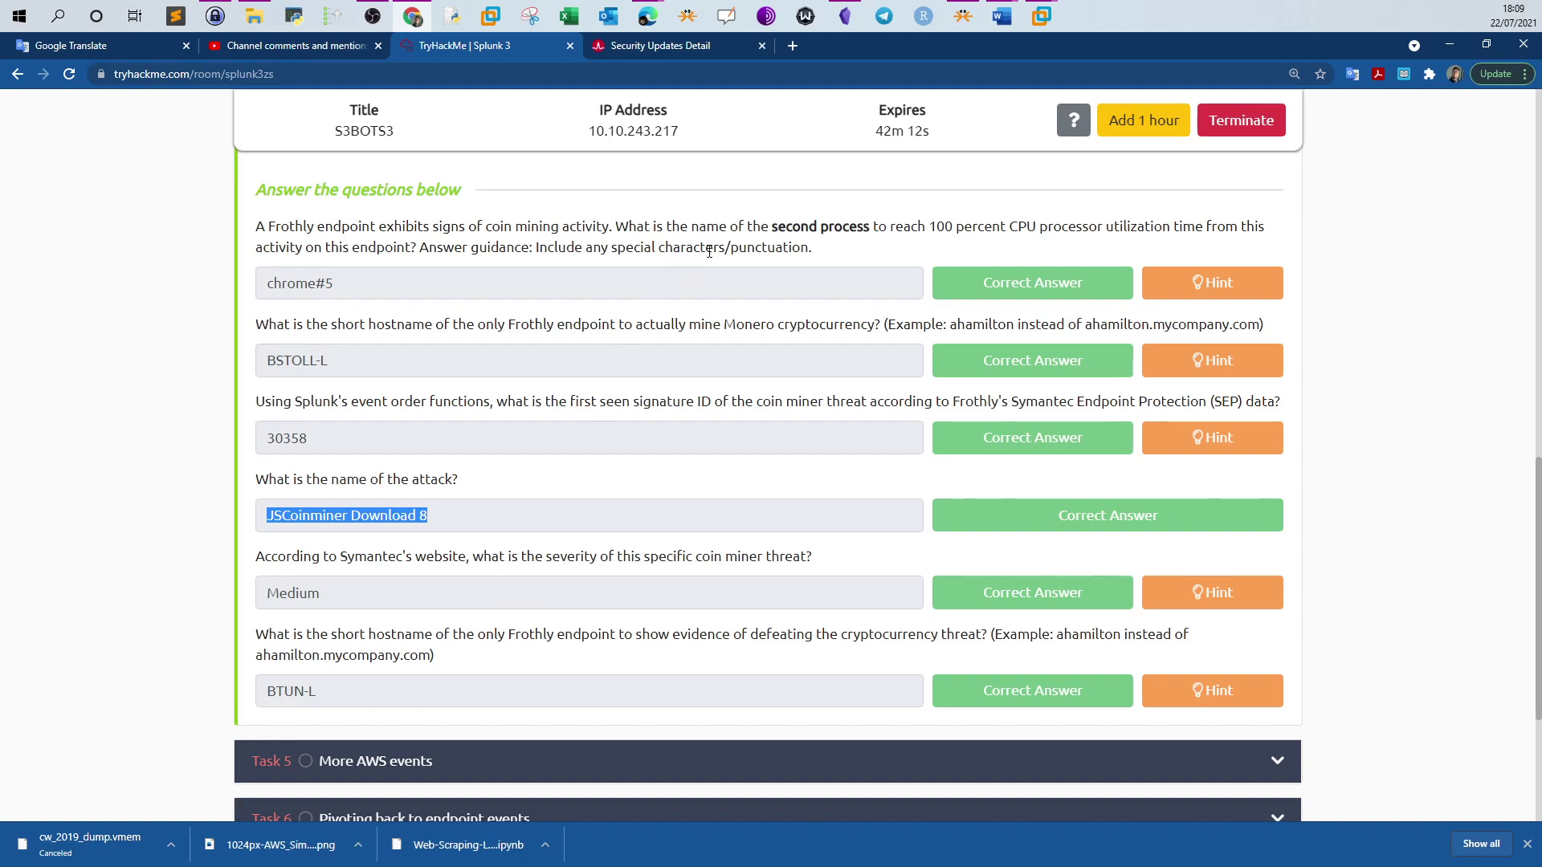
Step: Confirm JSCoinminer Download 113 and 112 are rated Medium in security update 2190
{"action": "left_click", "coordinate": [667, 48]}
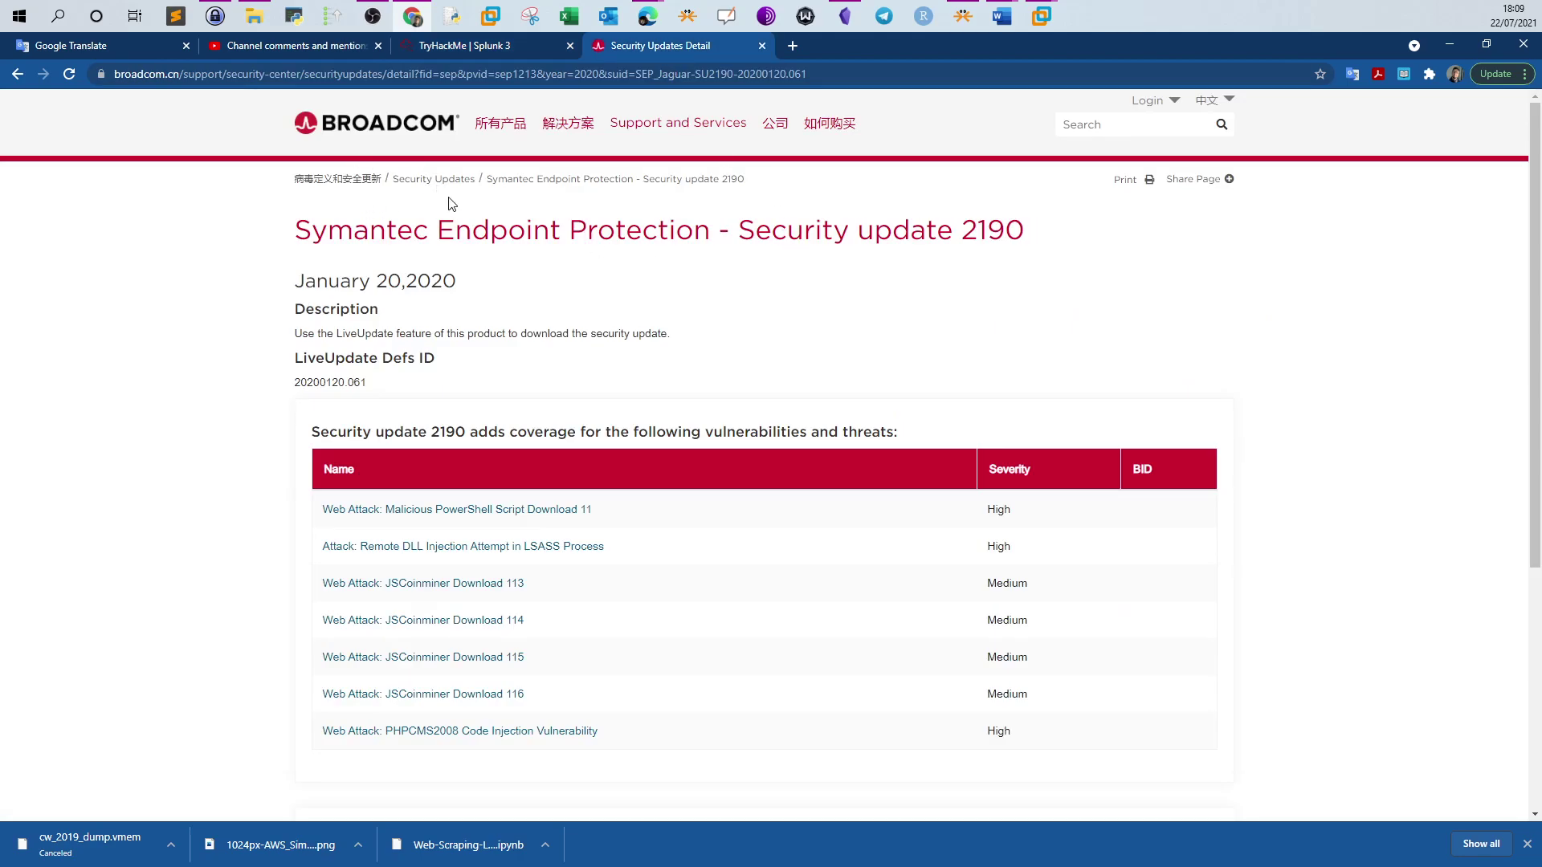
{"action": "scroll", "coordinate": [469, 223], "scroll_direction": "down", "scroll_amount": 1}
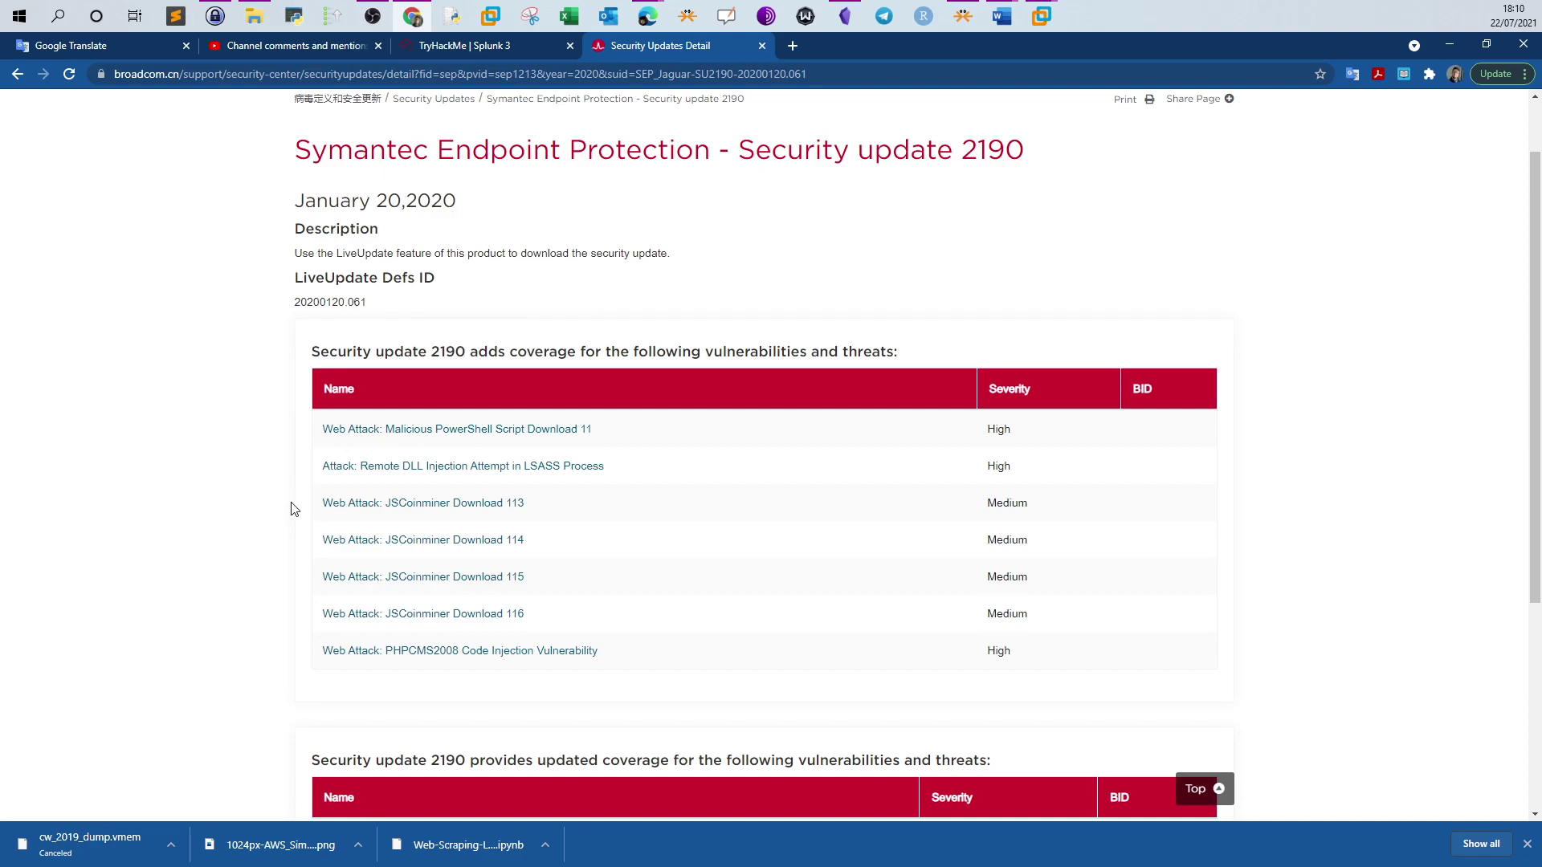
{"action": "left_click_drag", "start_coordinate": [292, 510], "coordinate": [445, 506]}
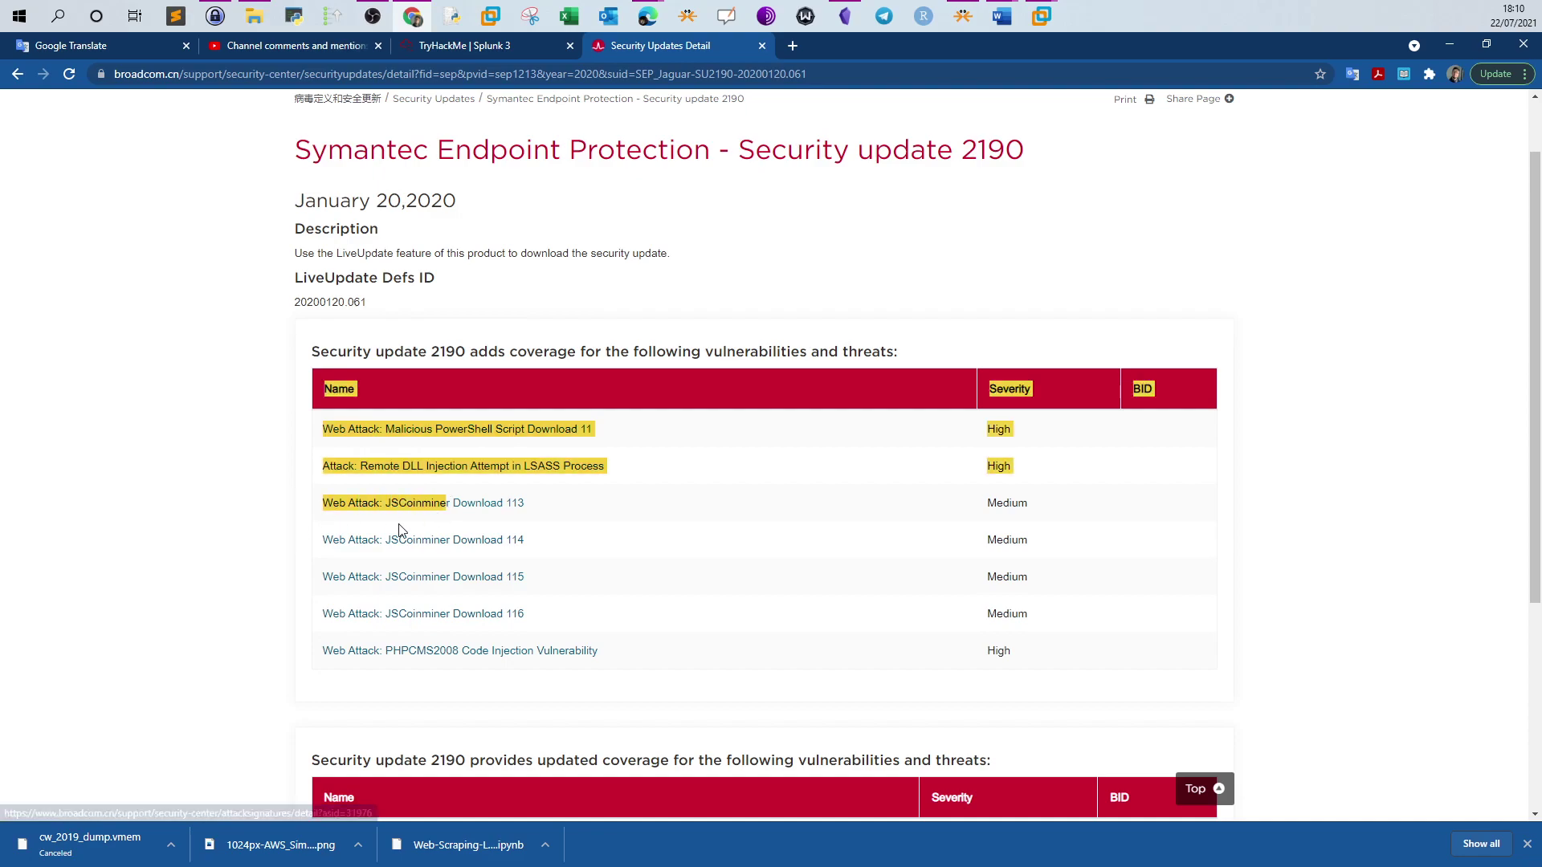
{"action": "double_click", "coordinate": [1014, 539]}
{"action": "scroll", "coordinate": [830, 596], "scroll_direction": "down", "scroll_amount": 4}
{"action": "double_click", "coordinate": [950, 554]}
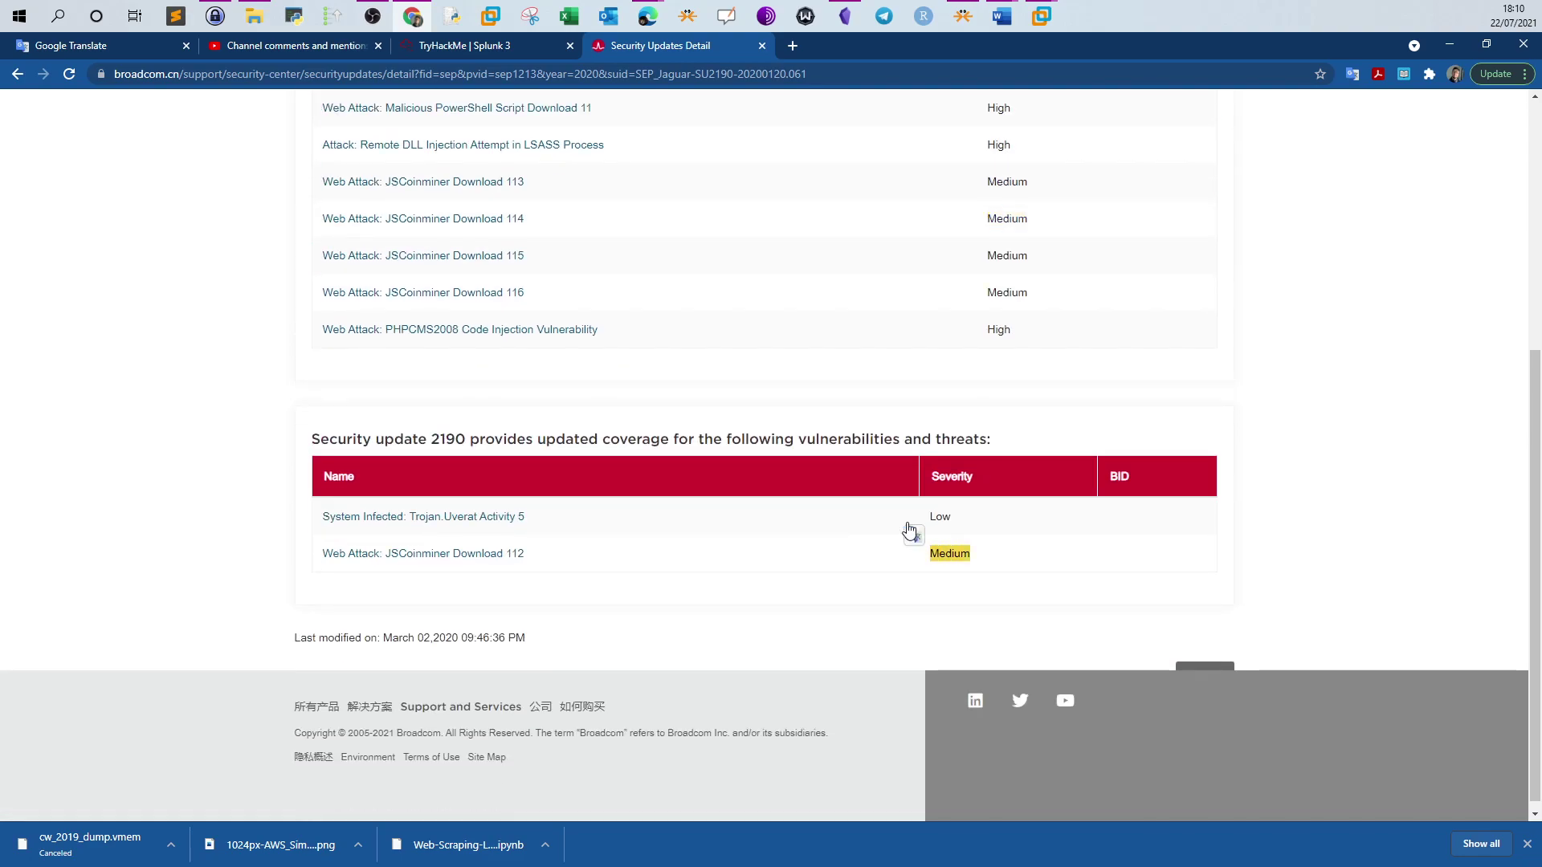
{"action": "left_click", "coordinate": [505, 46]}
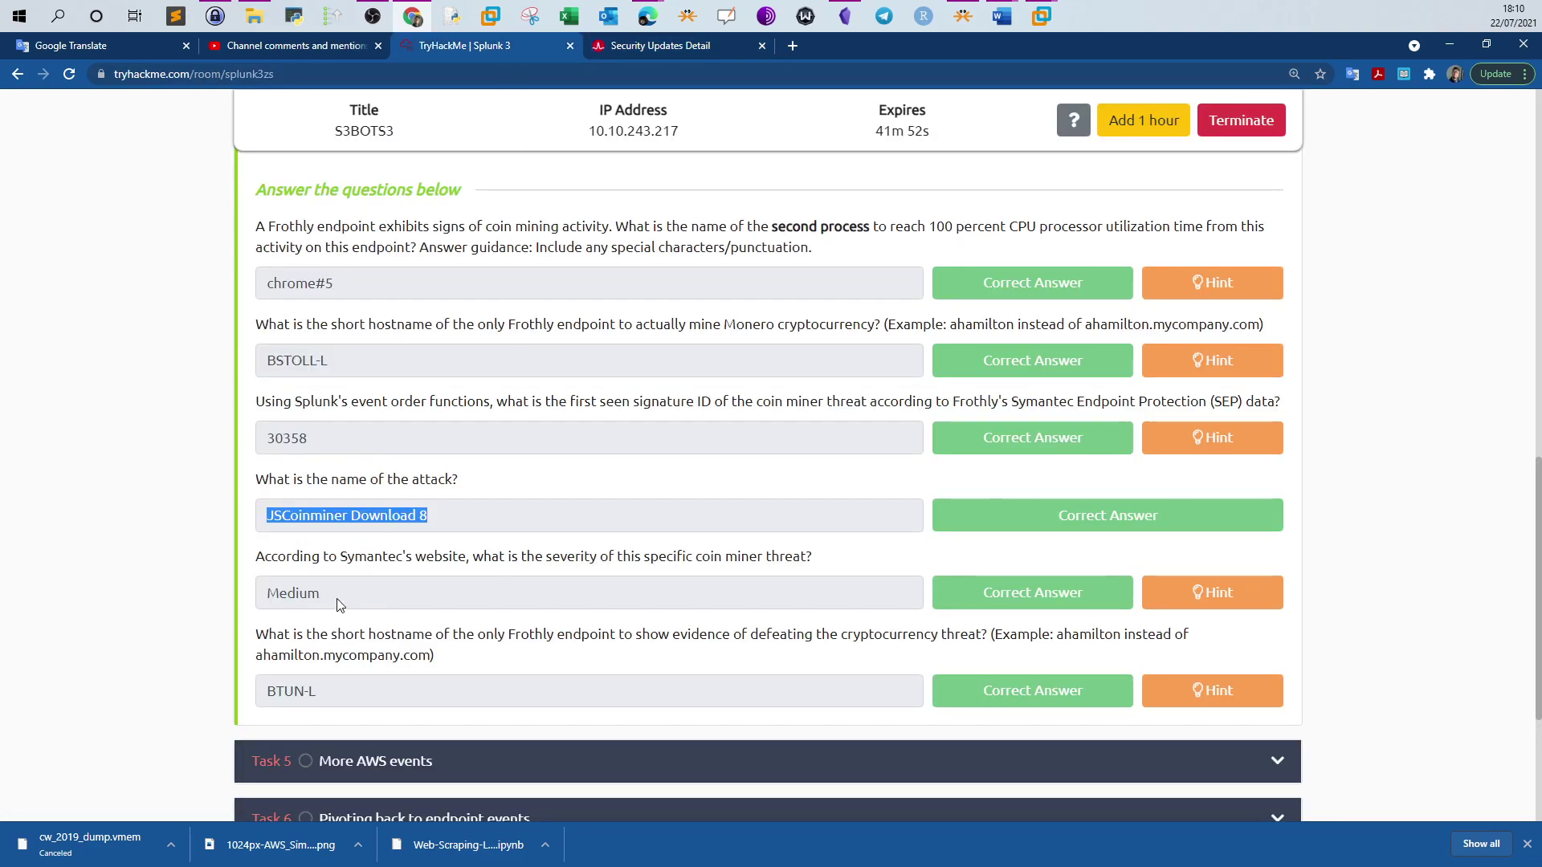
{"action": "left_click_drag", "start_coordinate": [336, 599], "coordinate": [269, 606]}
{"action": "scroll", "coordinate": [286, 612], "scroll_direction": "down", "scroll_amount": 1}
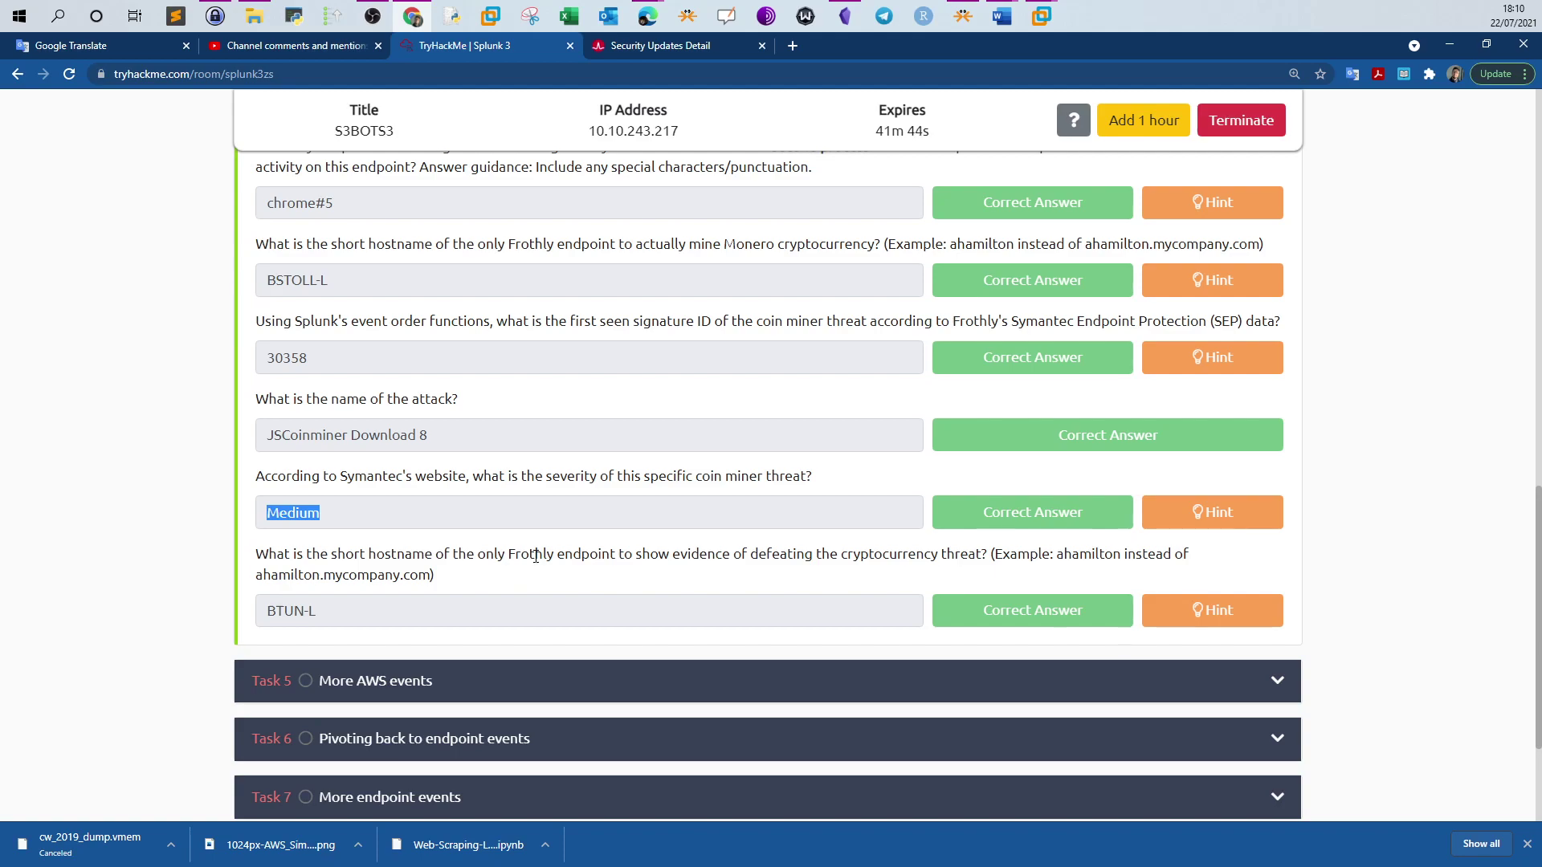
{"action": "left_click_drag", "start_coordinate": [757, 556], "coordinate": [305, 554]}
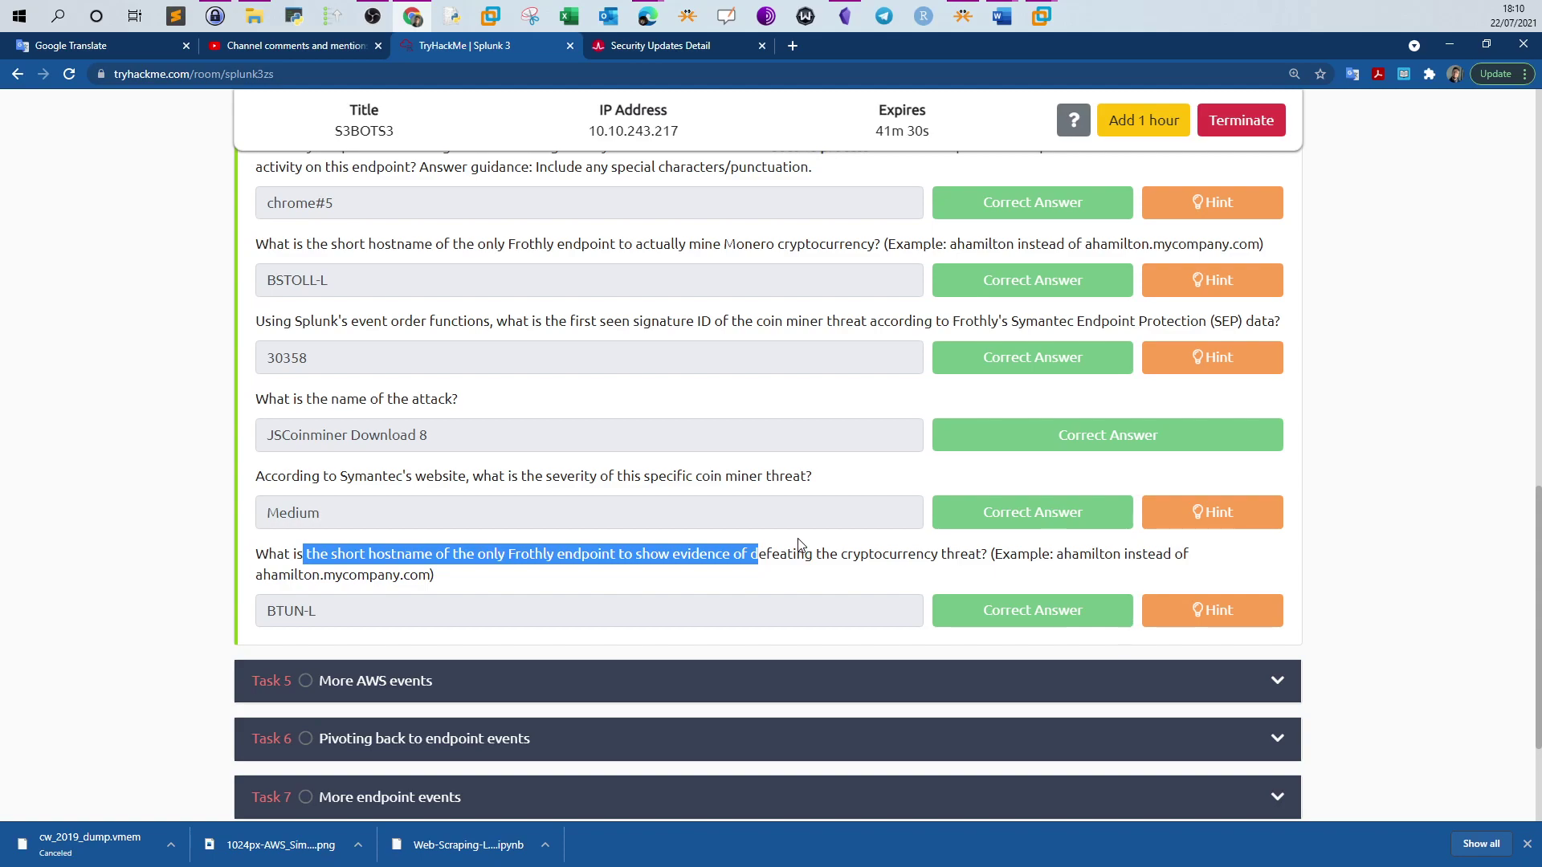
{"action": "left_click", "coordinate": [826, 567]}
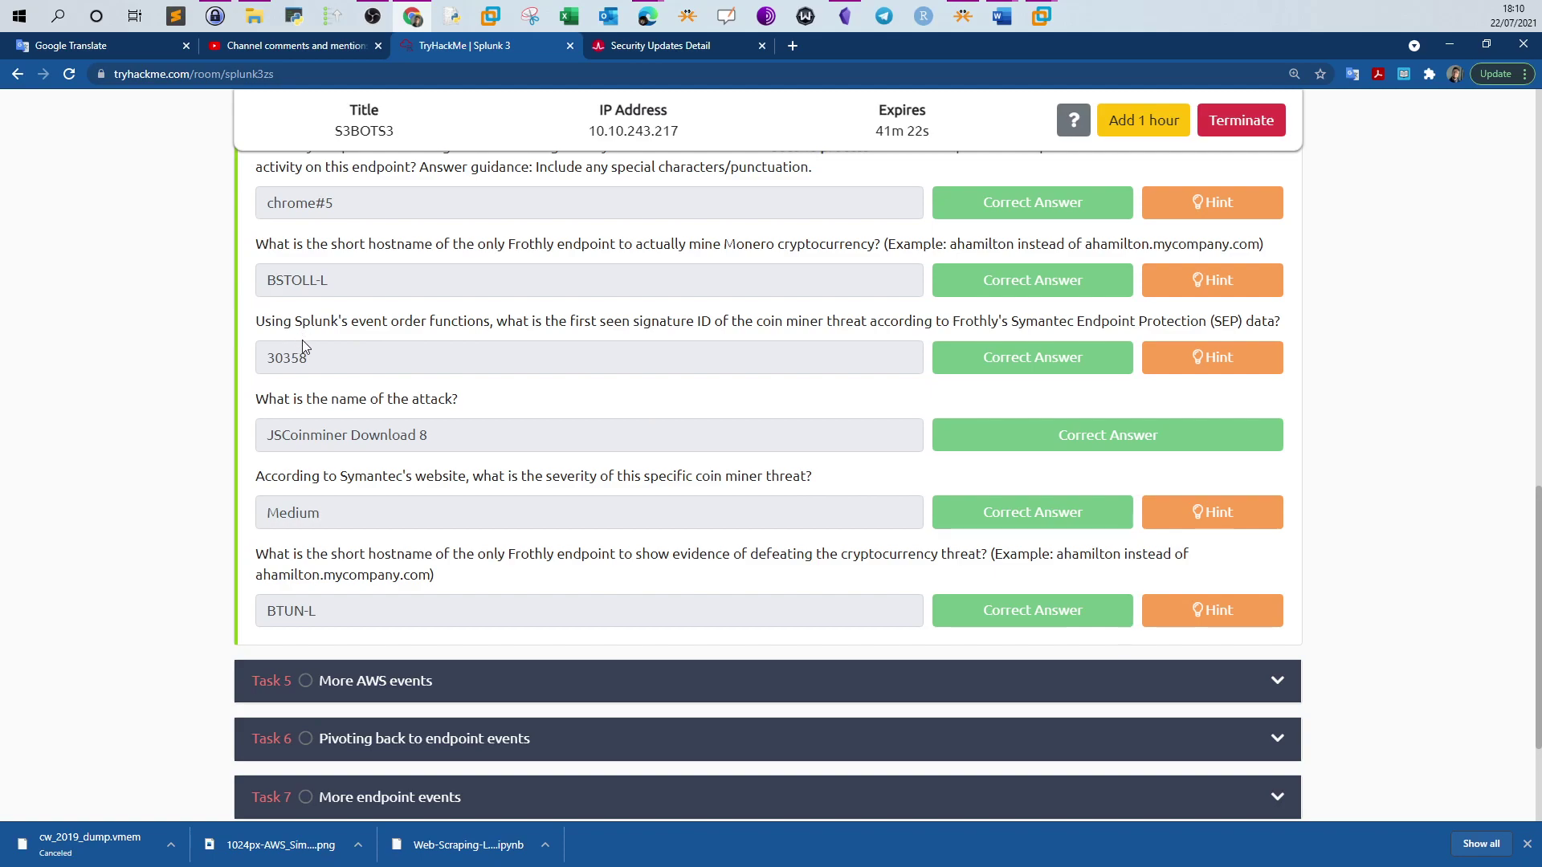
{"action": "left_click_drag", "start_coordinate": [257, 324], "coordinate": [334, 355]}
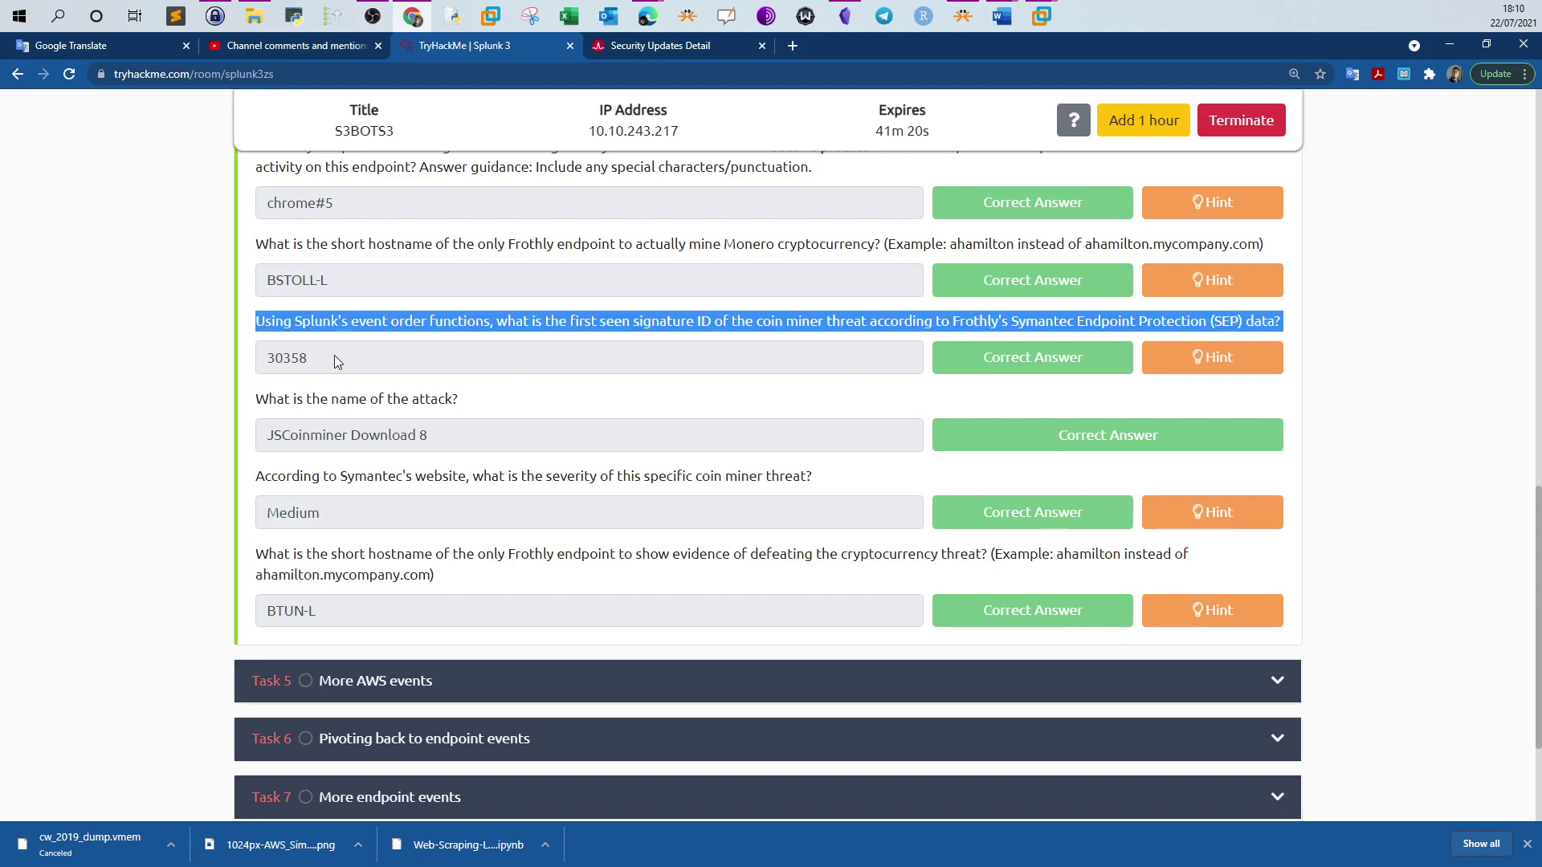
{"action": "left_click", "coordinate": [387, 353]}
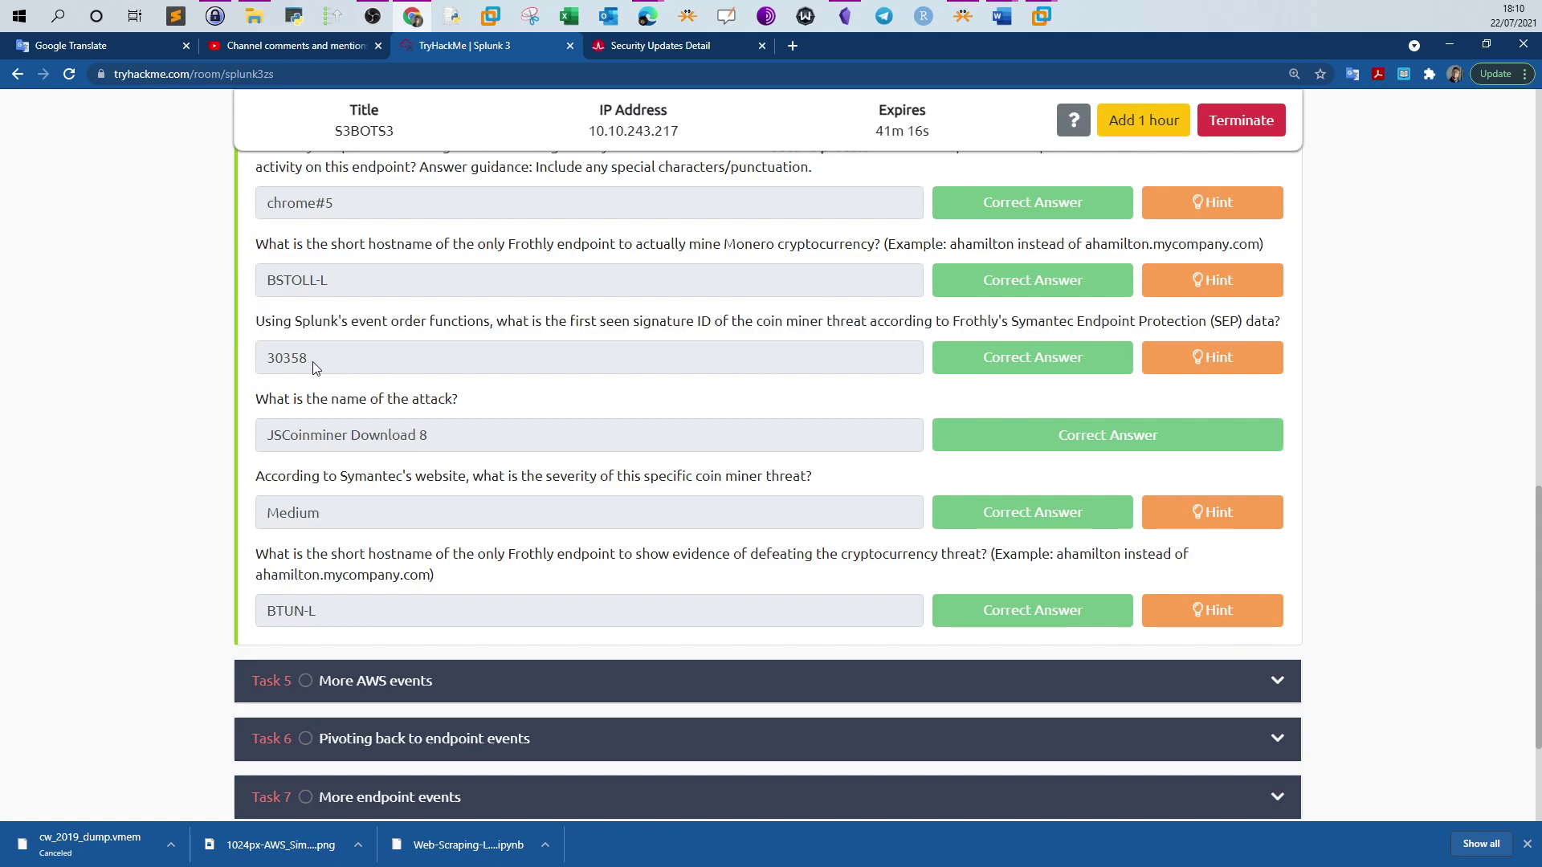
{"action": "left_click_drag", "start_coordinate": [313, 363], "coordinate": [265, 360]}
Step: In the Splunk results, show the Host_Name field values, confirming BTUN-L for all 46 events
{"action": "left_click", "coordinate": [1053, 22]}
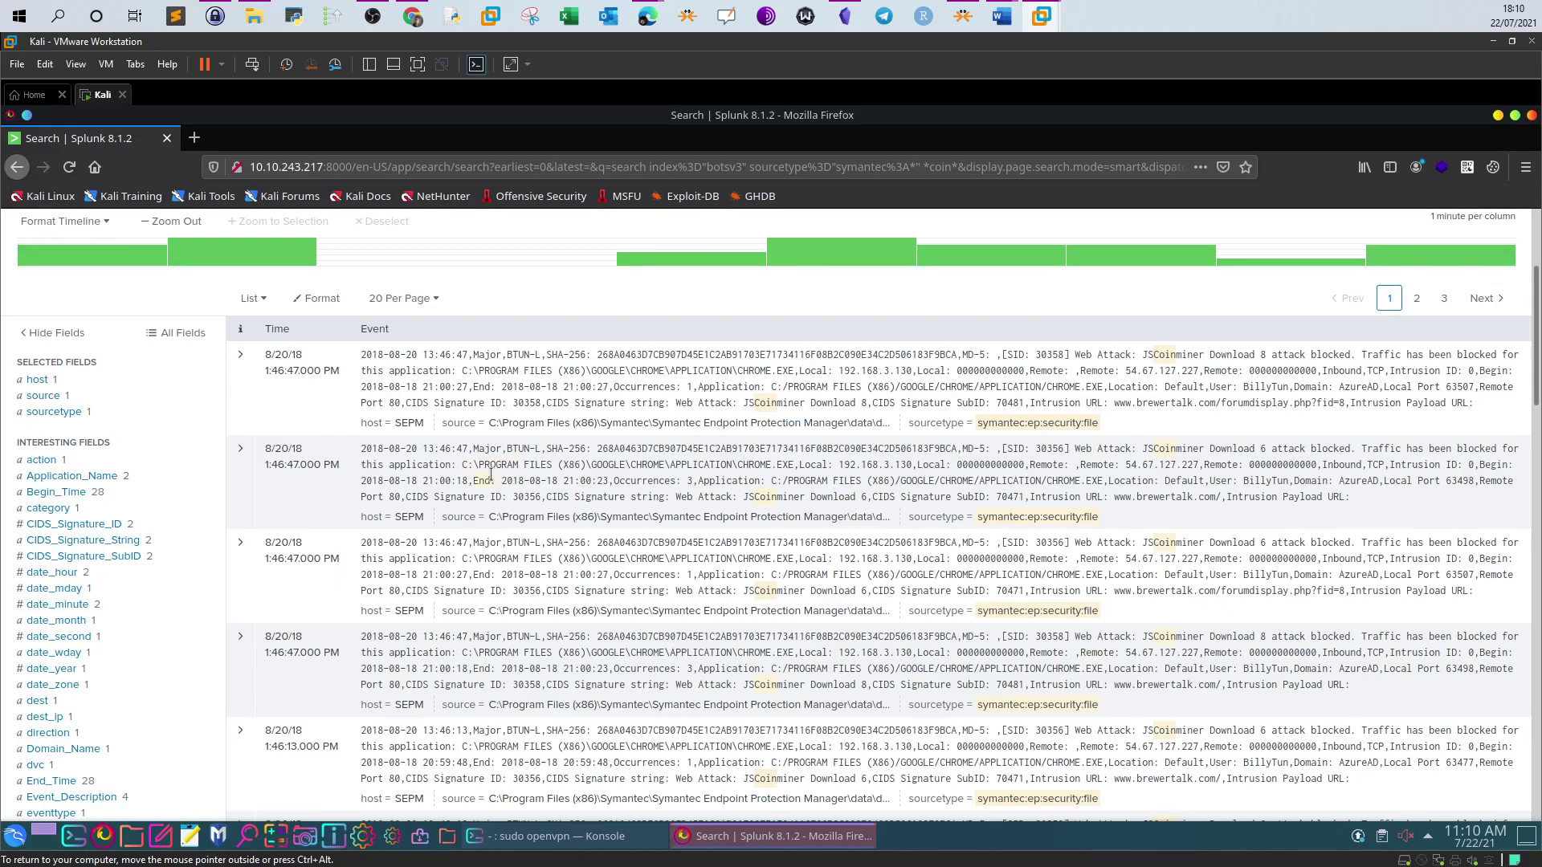
{"action": "scroll", "coordinate": [273, 482], "scroll_direction": "down", "scroll_amount": 2}
{"action": "scroll", "coordinate": [271, 487], "scroll_direction": "down", "scroll_amount": 3}
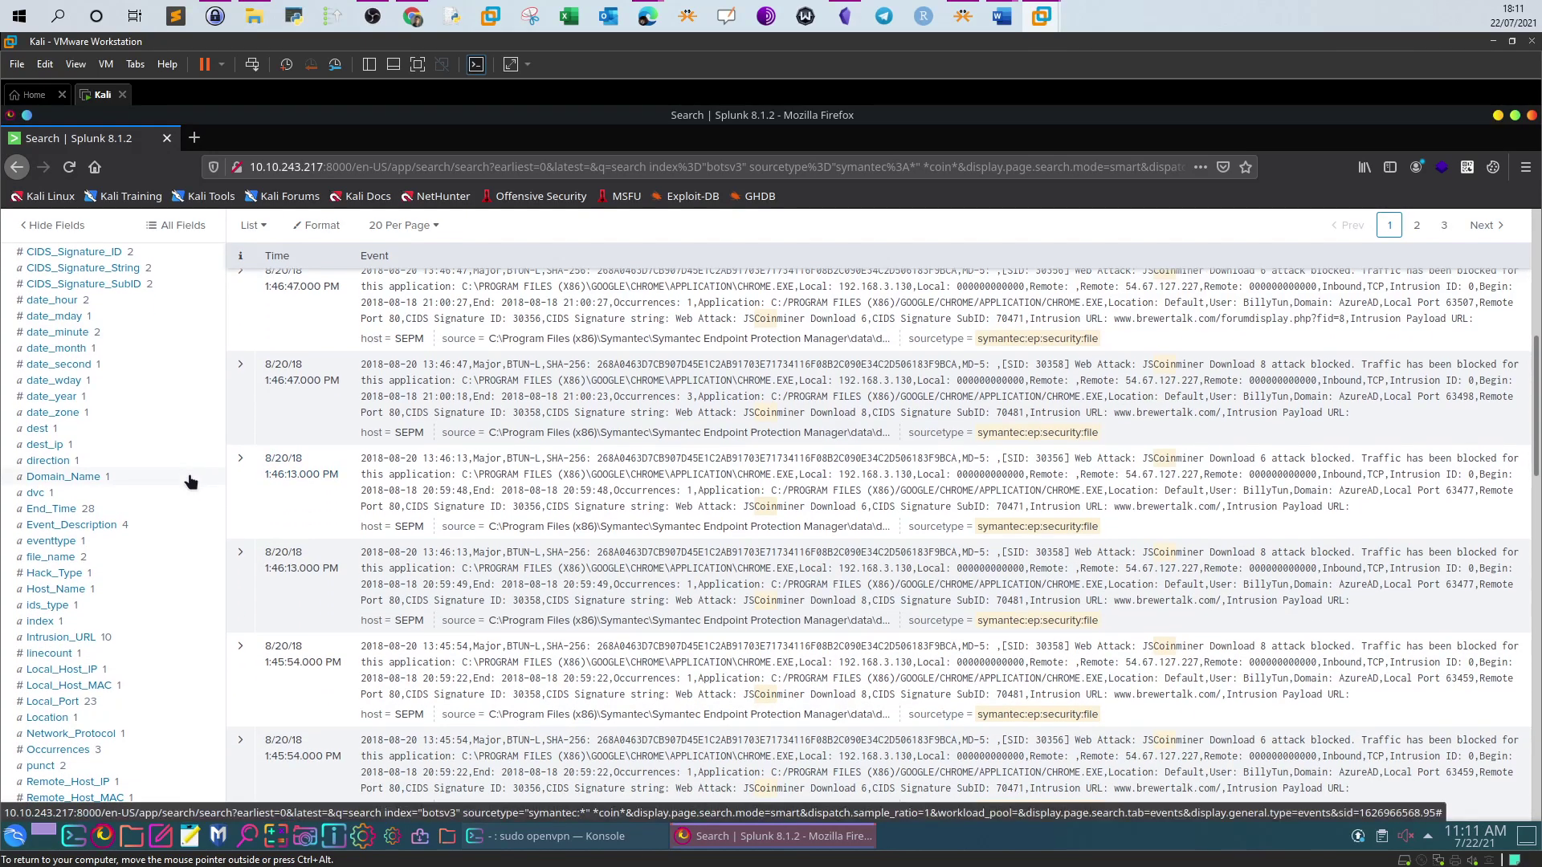
{"action": "scroll", "coordinate": [238, 469], "scroll_direction": "down", "scroll_amount": 1}
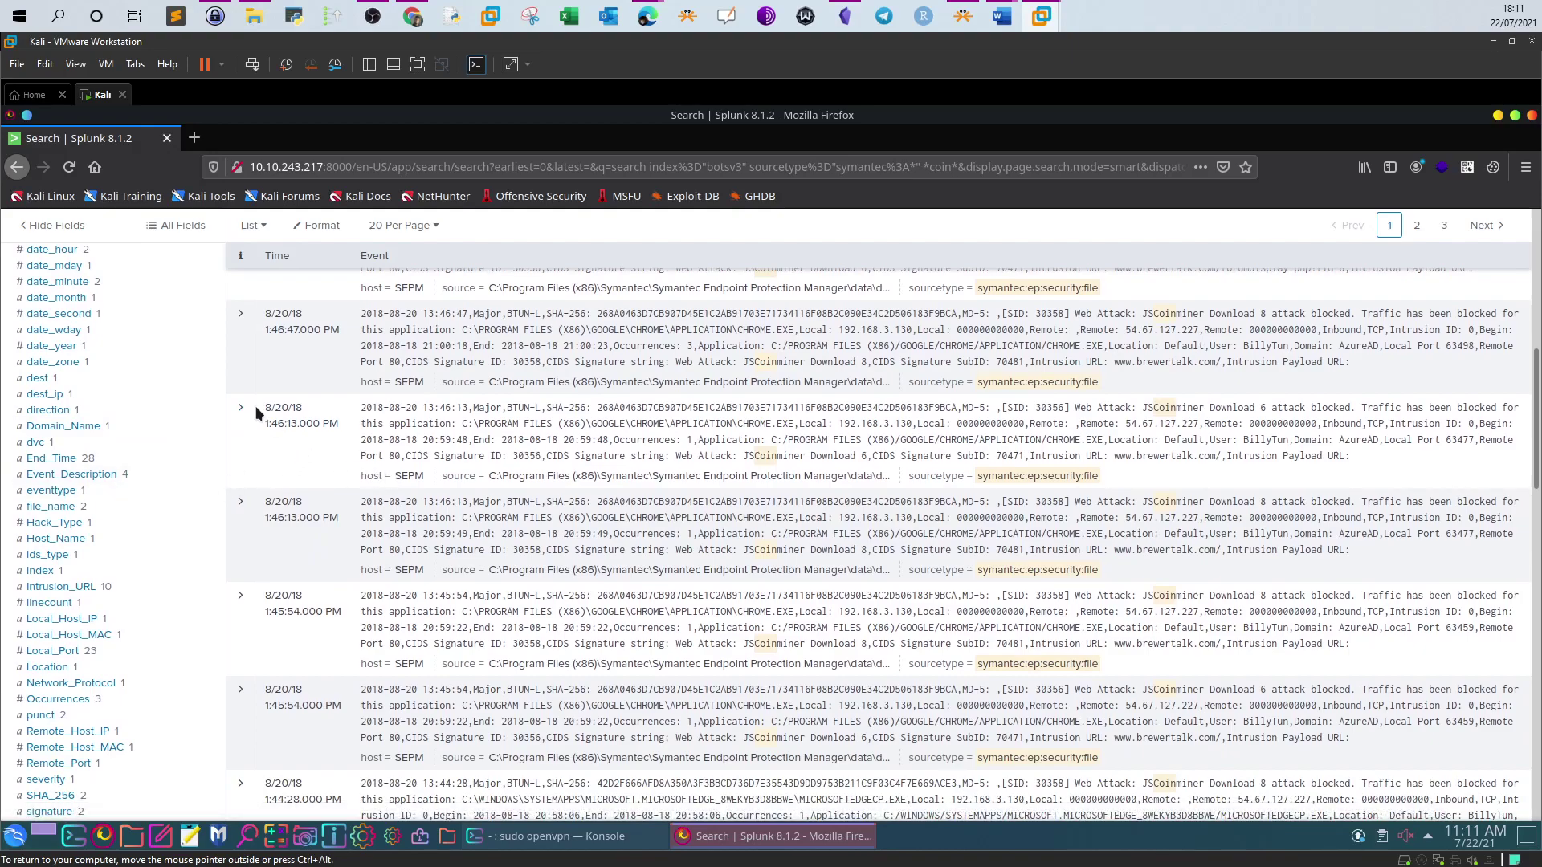
{"action": "left_click", "coordinate": [57, 544]}
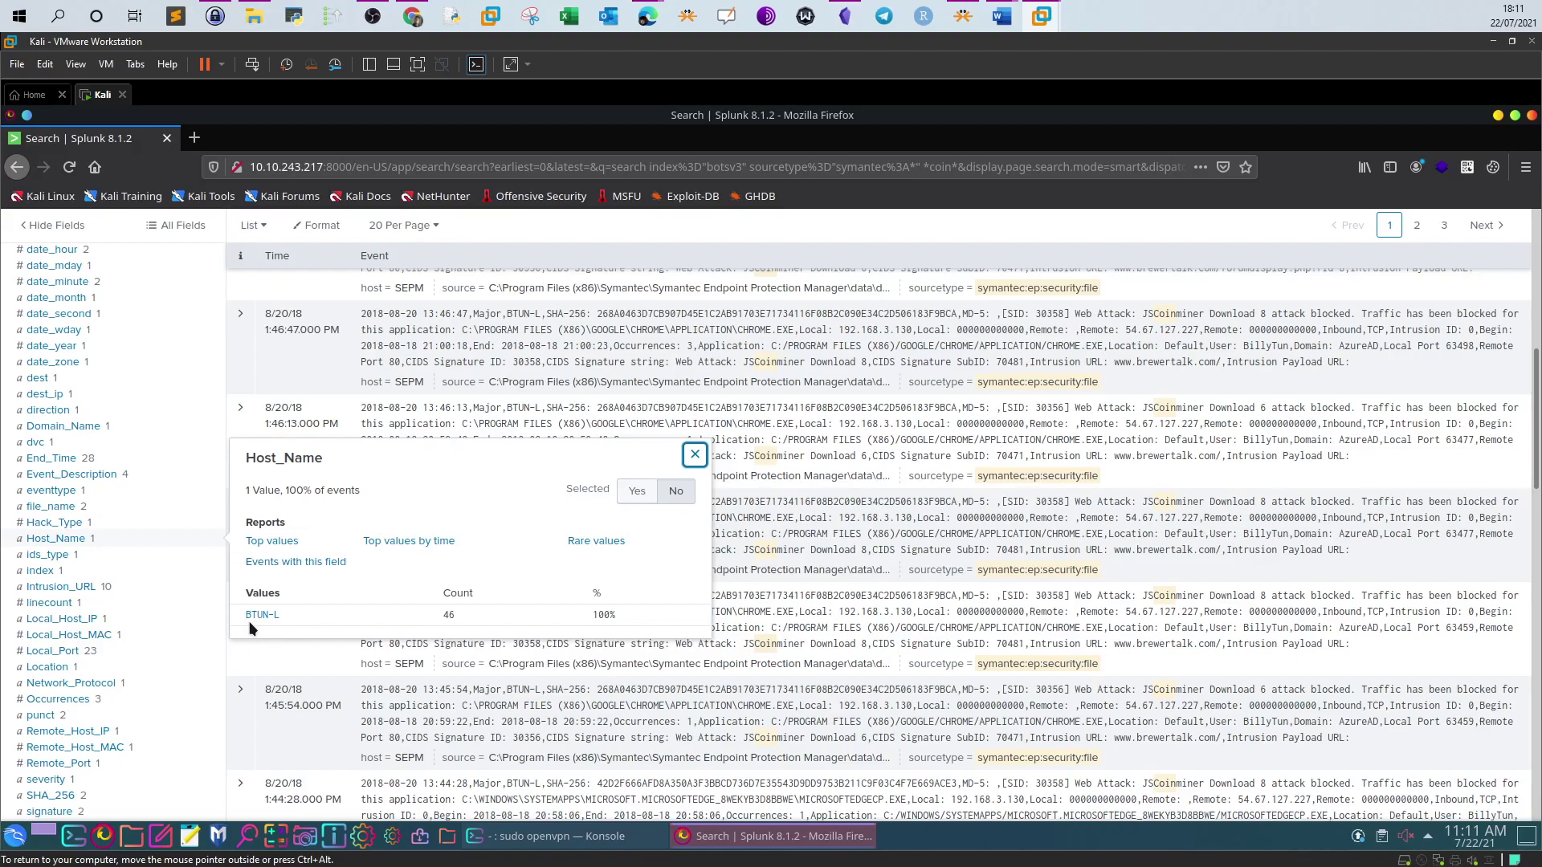
Step: Close the Host_Name summary and select the BTUN-L answer in the TryHackMe questions
{"action": "left_click", "coordinate": [695, 455]}
{"action": "left_click", "coordinate": [412, 16]}
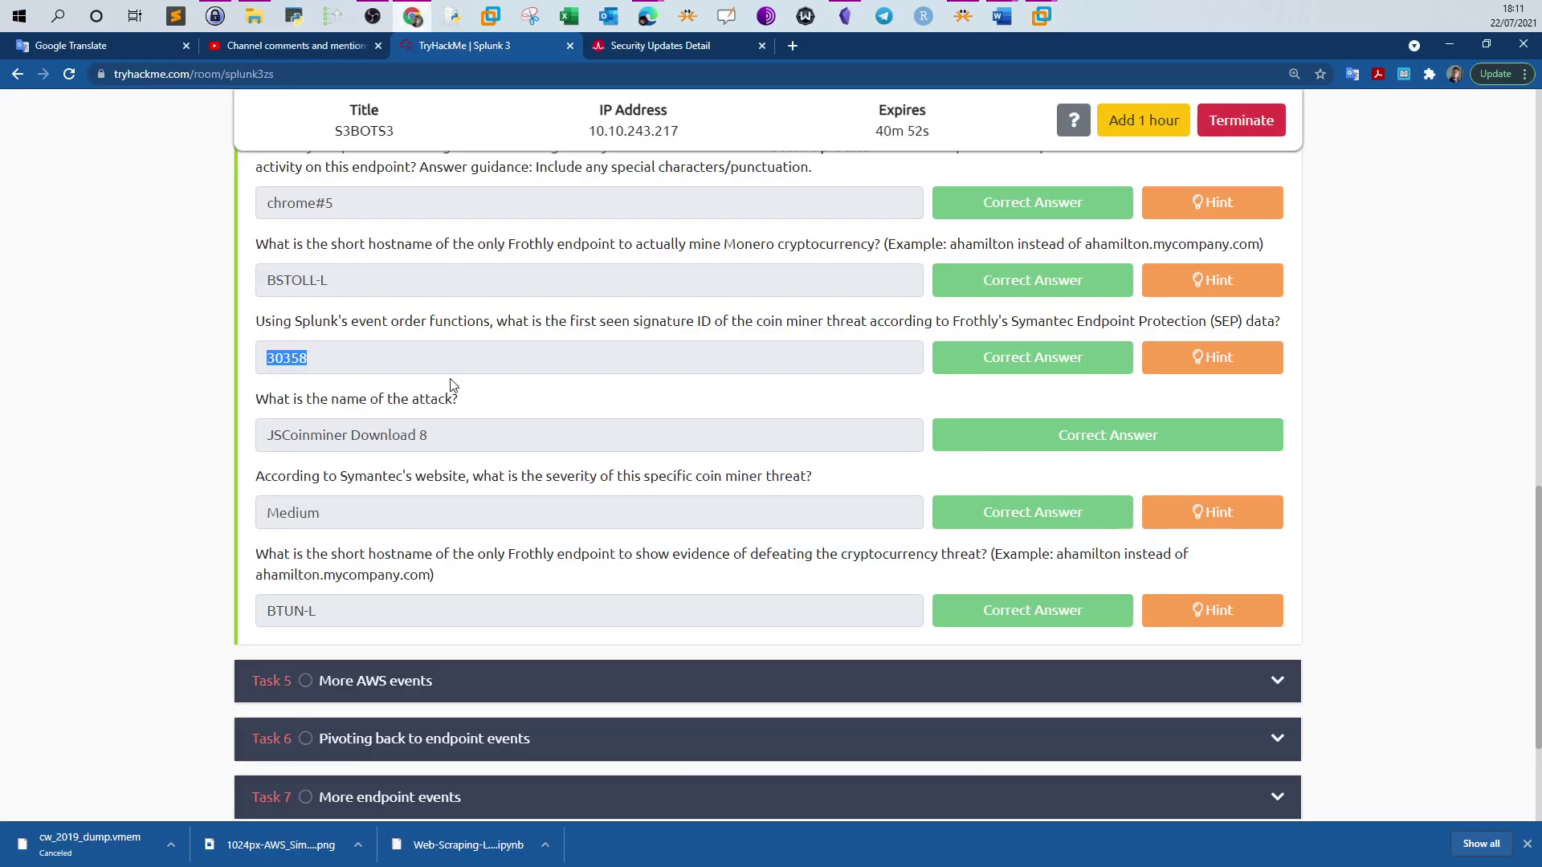
{"action": "triple_click", "coordinate": [297, 618]}
Step: Collapse the Cryptomining events task so the room shows 44% progress
{"action": "scroll", "coordinate": [326, 595], "scroll_direction": "up", "scroll_amount": 5}
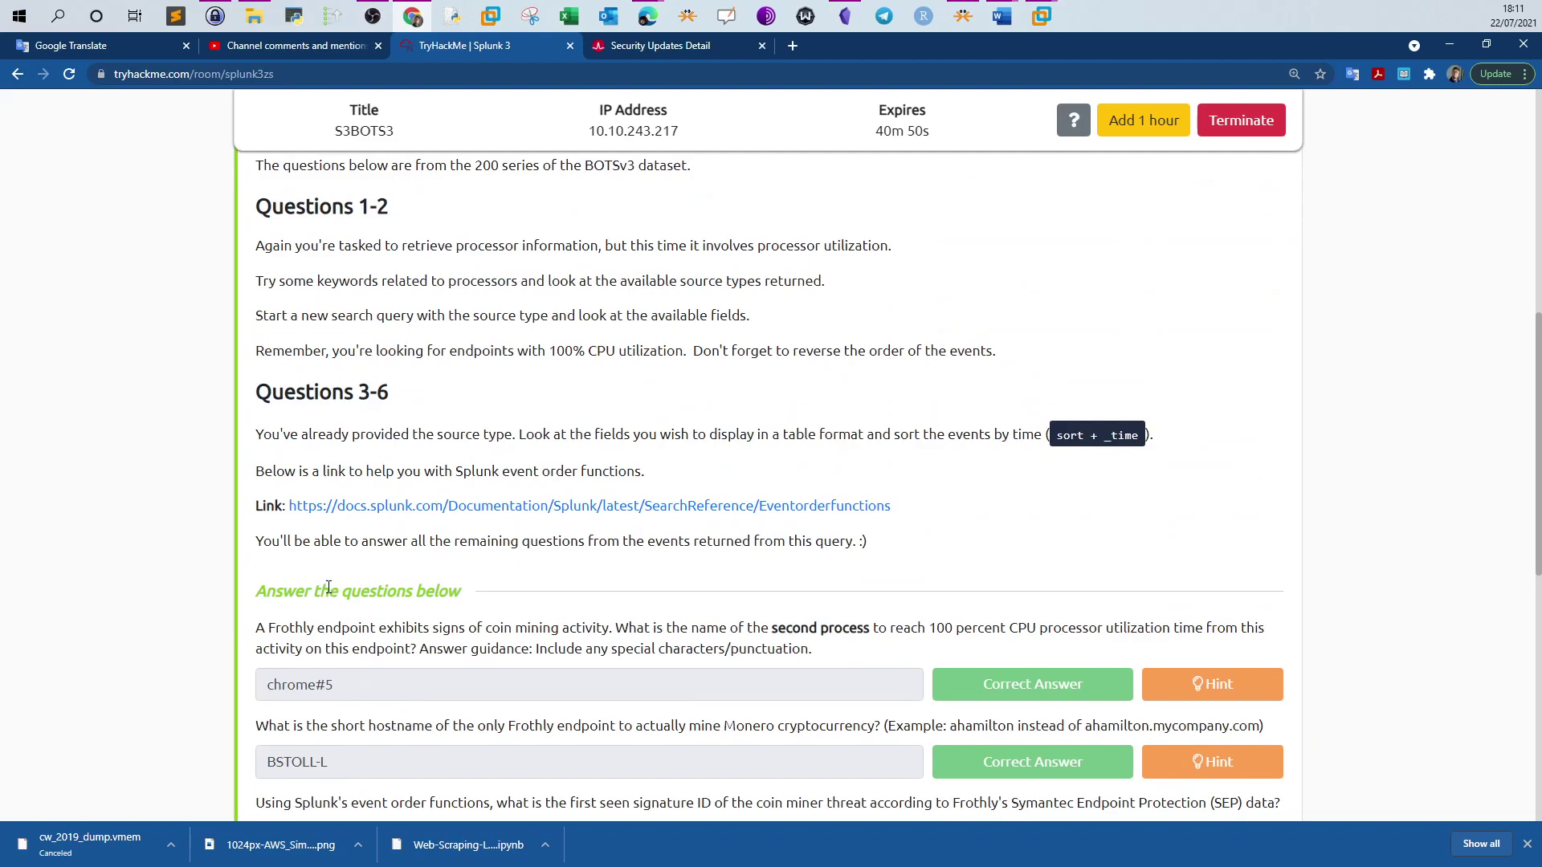
{"action": "scroll", "coordinate": [329, 588], "scroll_direction": "up", "scroll_amount": 2}
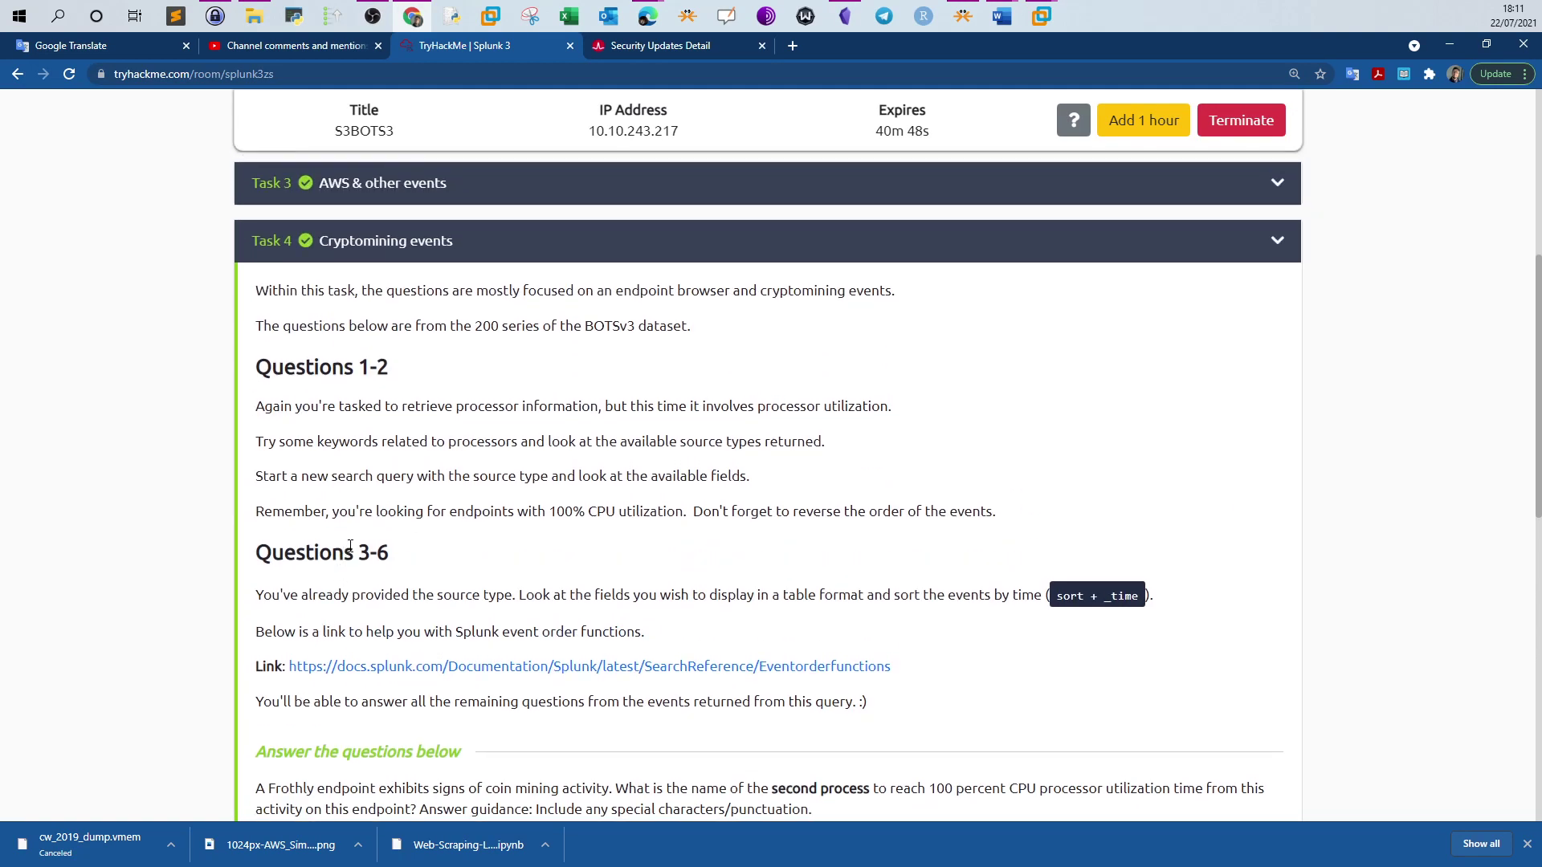
{"action": "scroll", "coordinate": [363, 526], "scroll_direction": "up", "scroll_amount": 3}
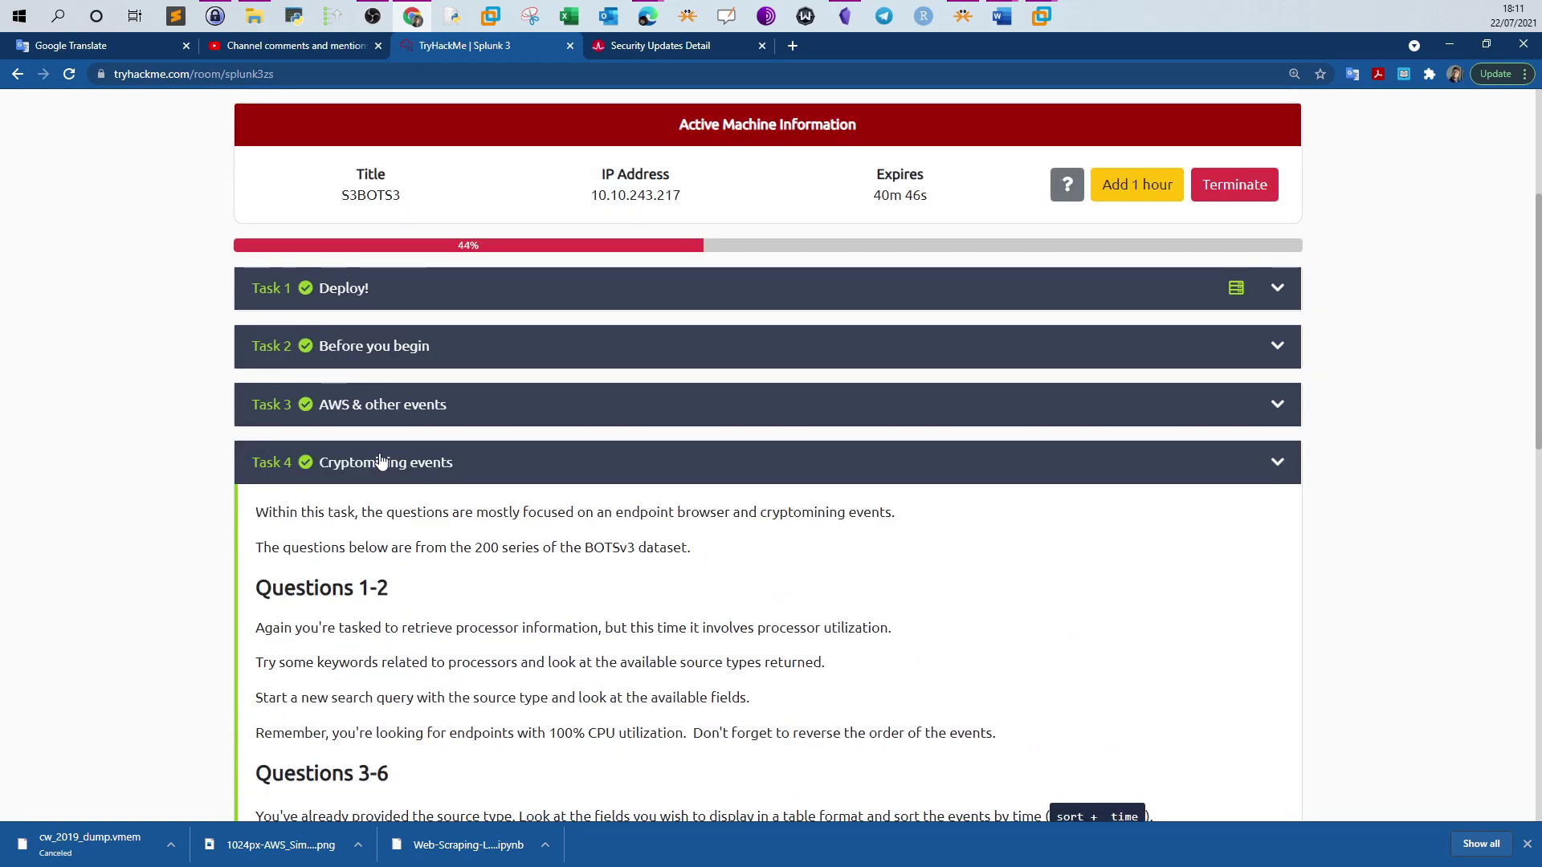
{"action": "left_click", "coordinate": [388, 464]}
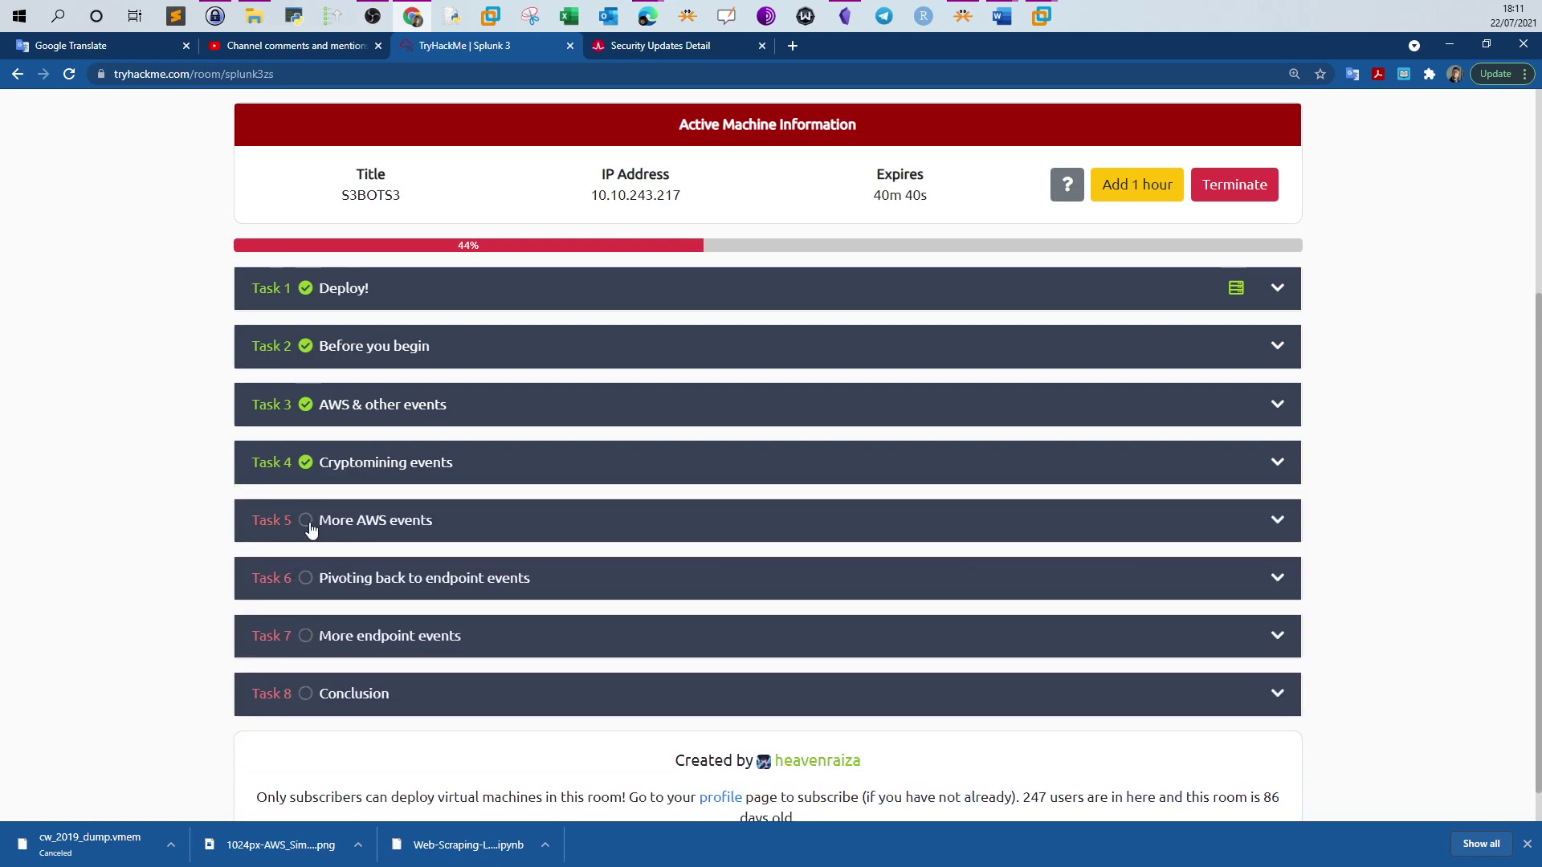
{"action": "left_click", "coordinate": [337, 465]}
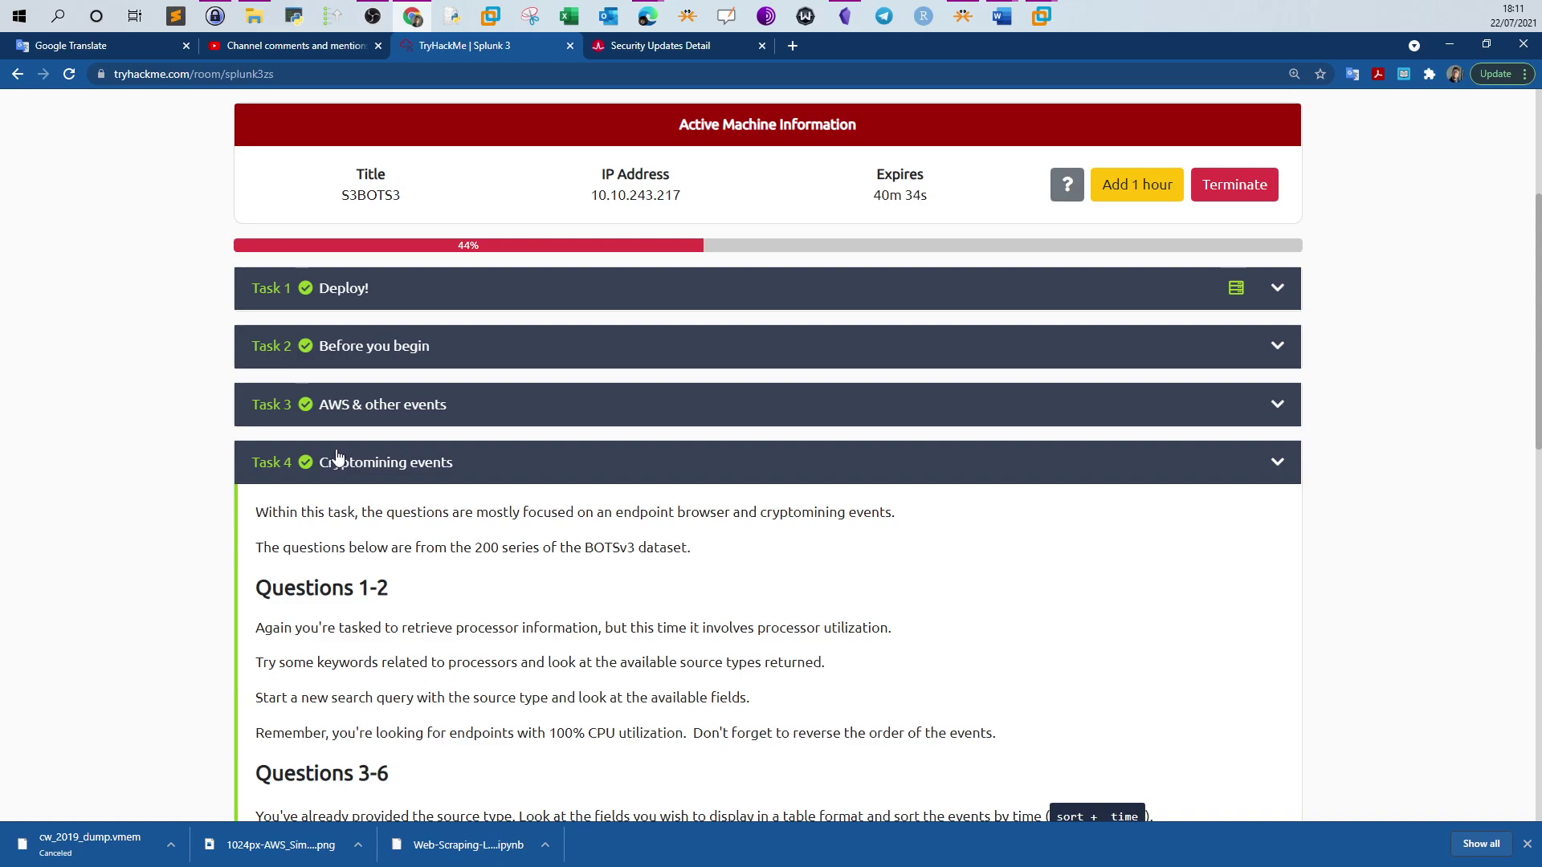
{"action": "left_click", "coordinate": [376, 465]}
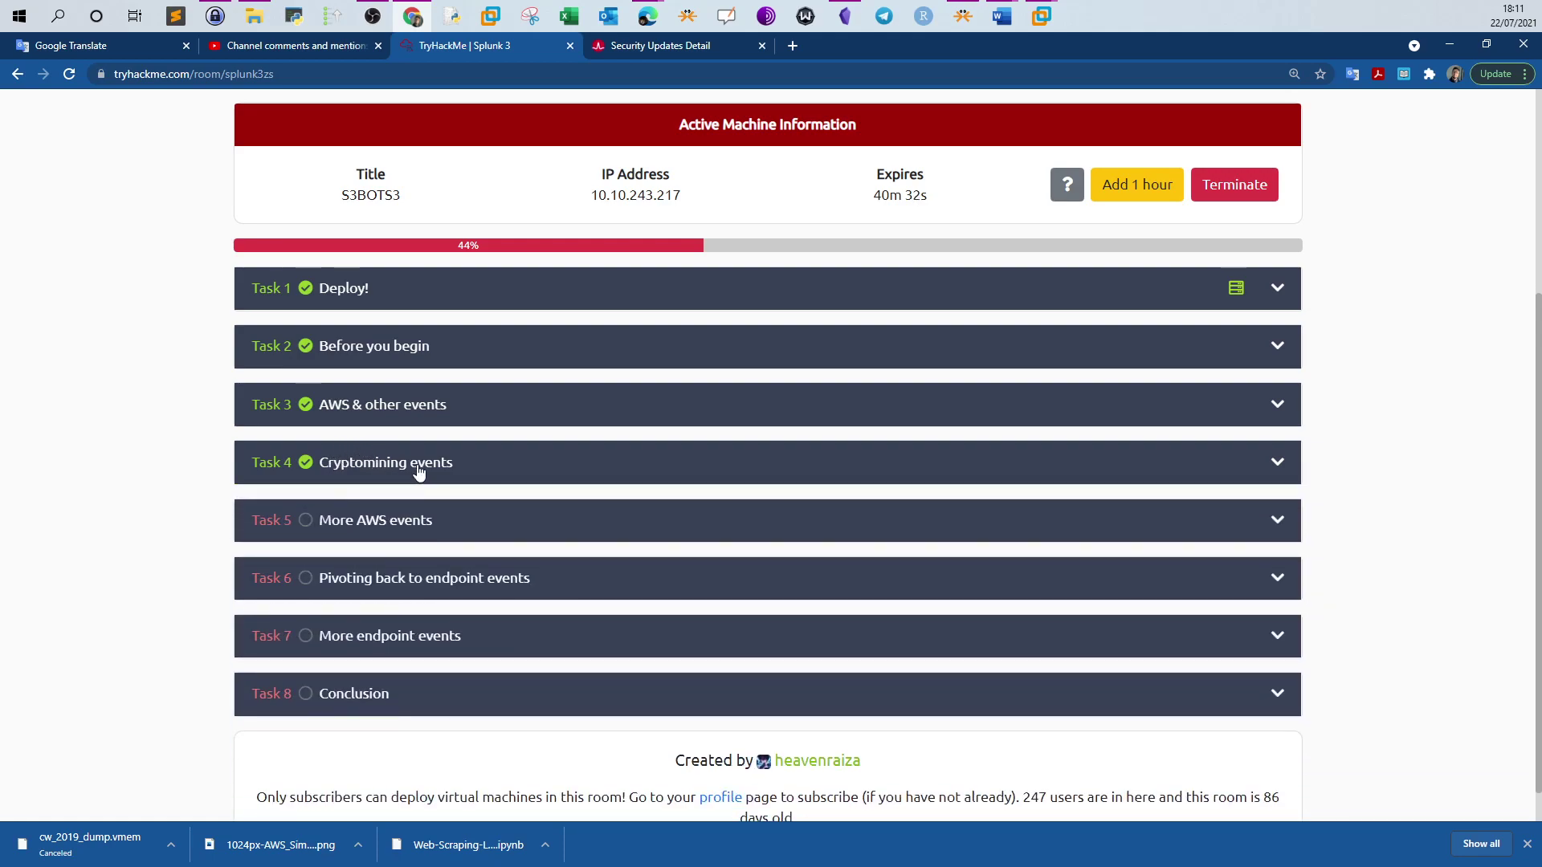
{"action": "left_click", "coordinate": [370, 18]}
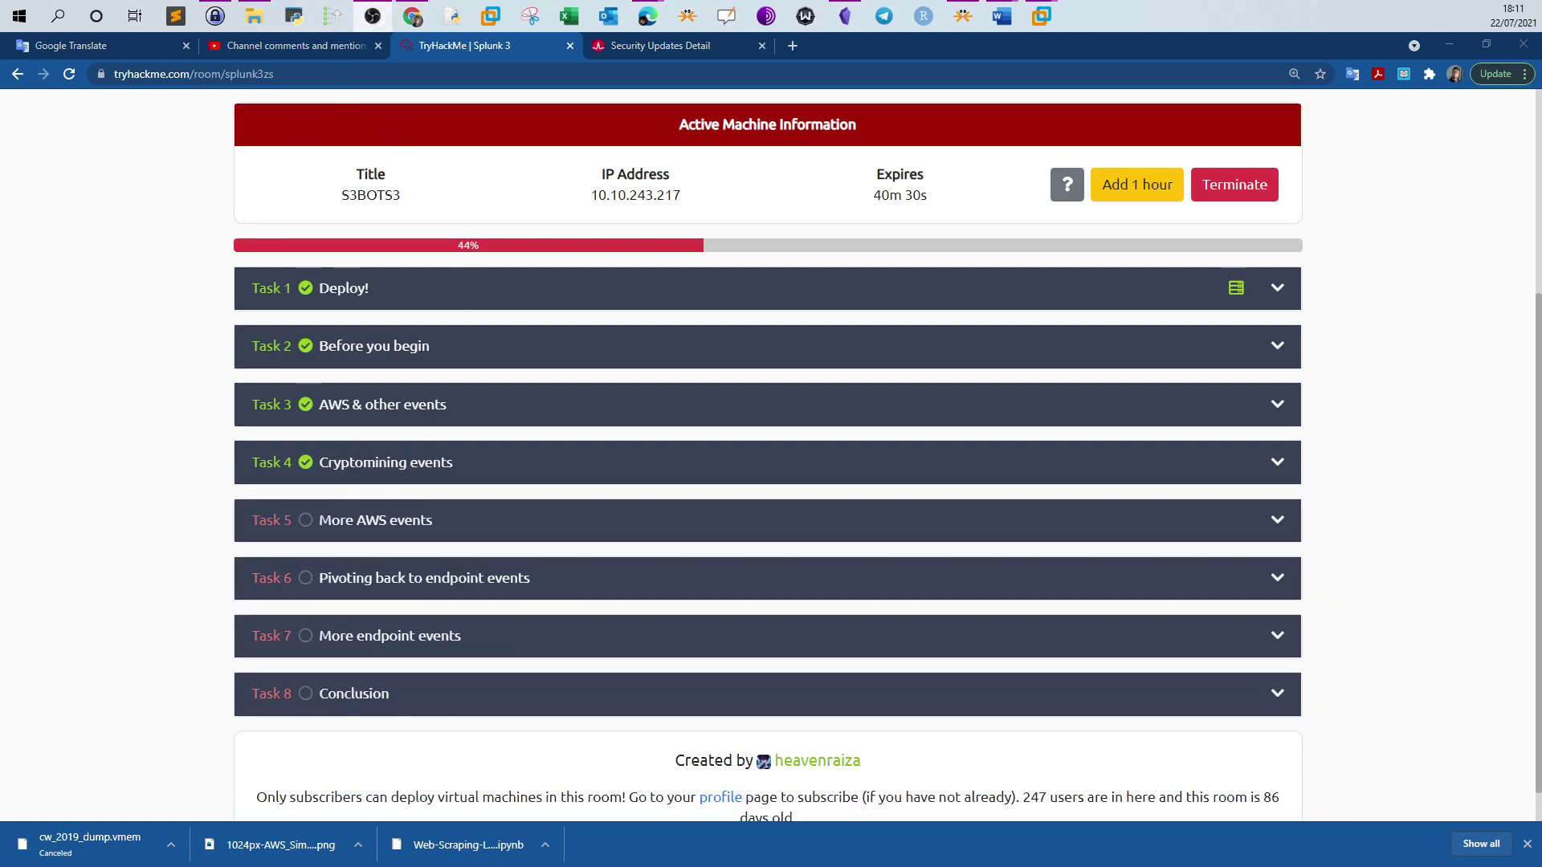